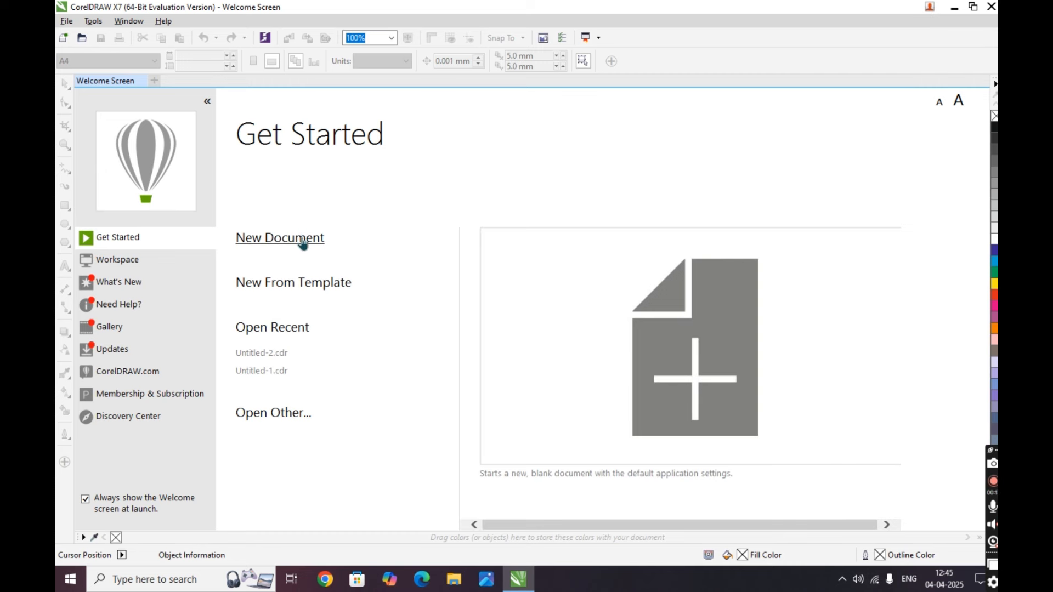
# Step: Create a new blank document and set its units to inches
pyautogui.click(302, 240)
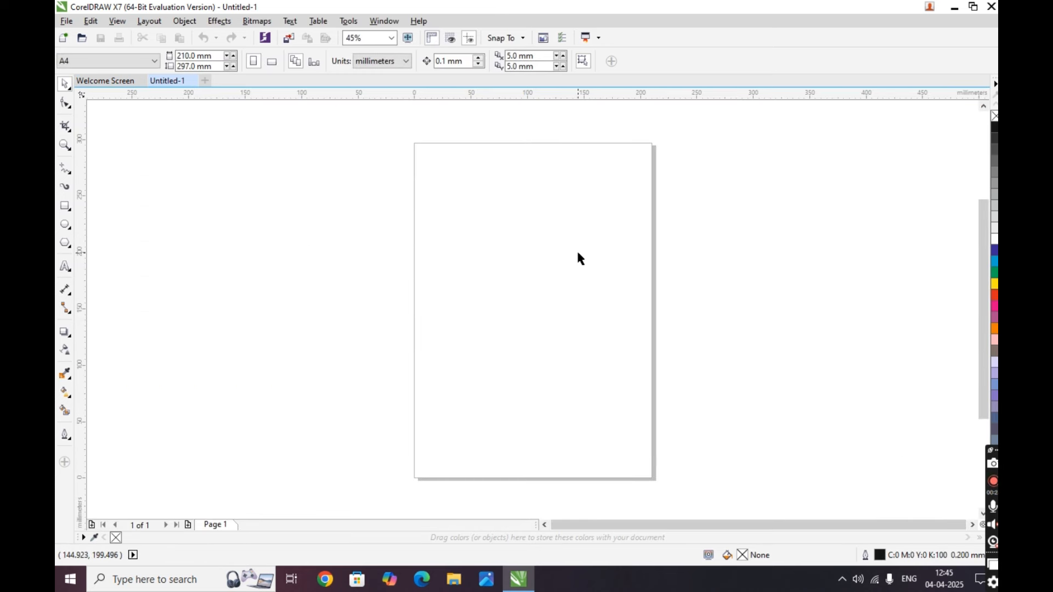
pyautogui.click(408, 64)
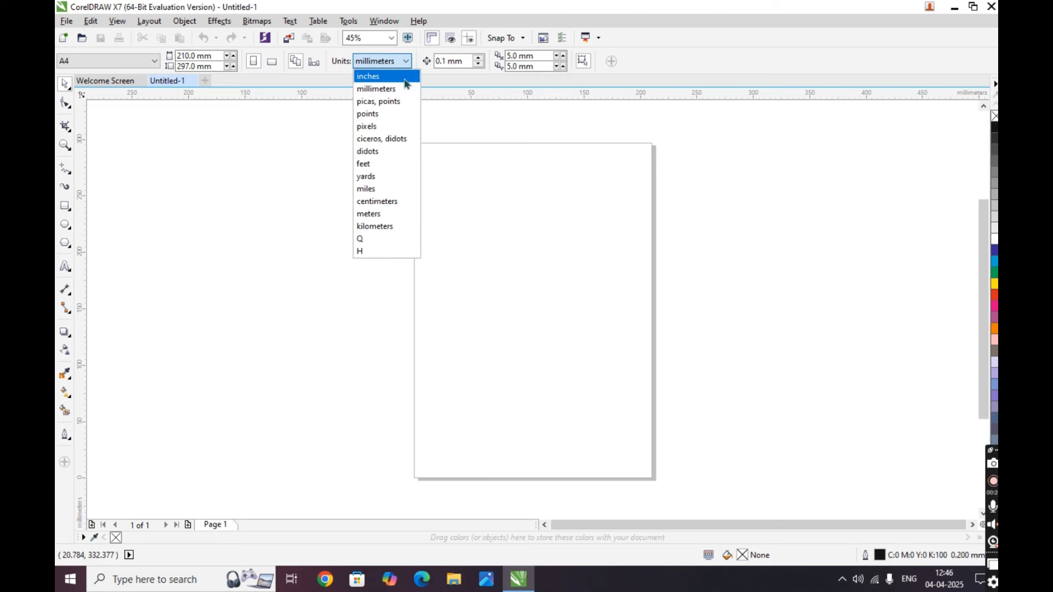
pyautogui.click(384, 76)
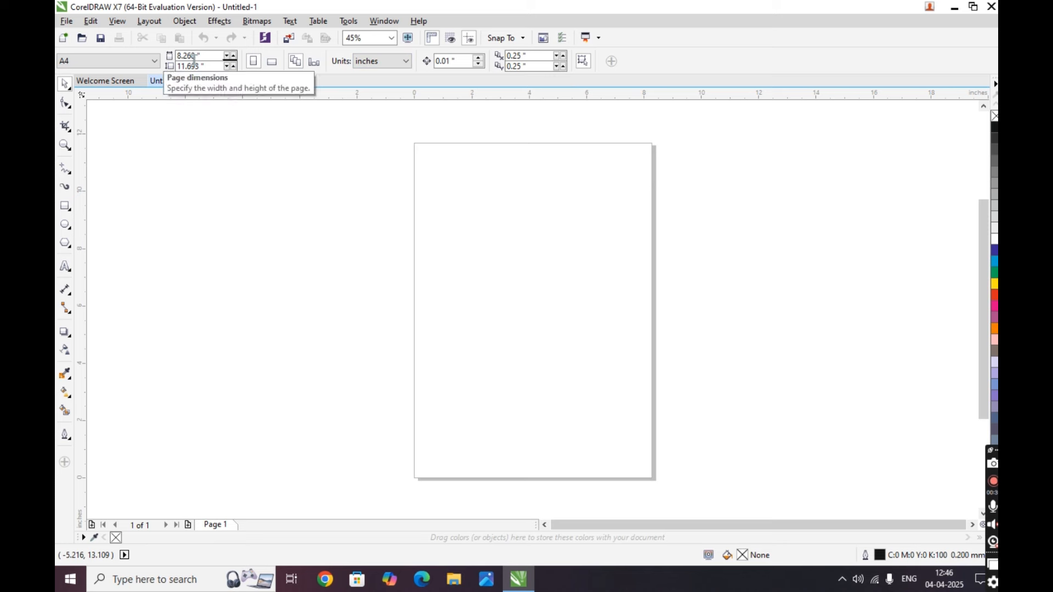
# Step: Set the page size to 10 inches wide by 12 inches high
pyautogui.click(215, 56)
pyautogui.press('BackSpace')
pyautogui.press('BackSpace')
pyautogui.press('BackSpace')
pyautogui.press('BackSpace')
pyautogui.press('BackSpace')
pyautogui.press('BackSpace')
pyautogui.press('BackSpace')
pyautogui.press('Tab')
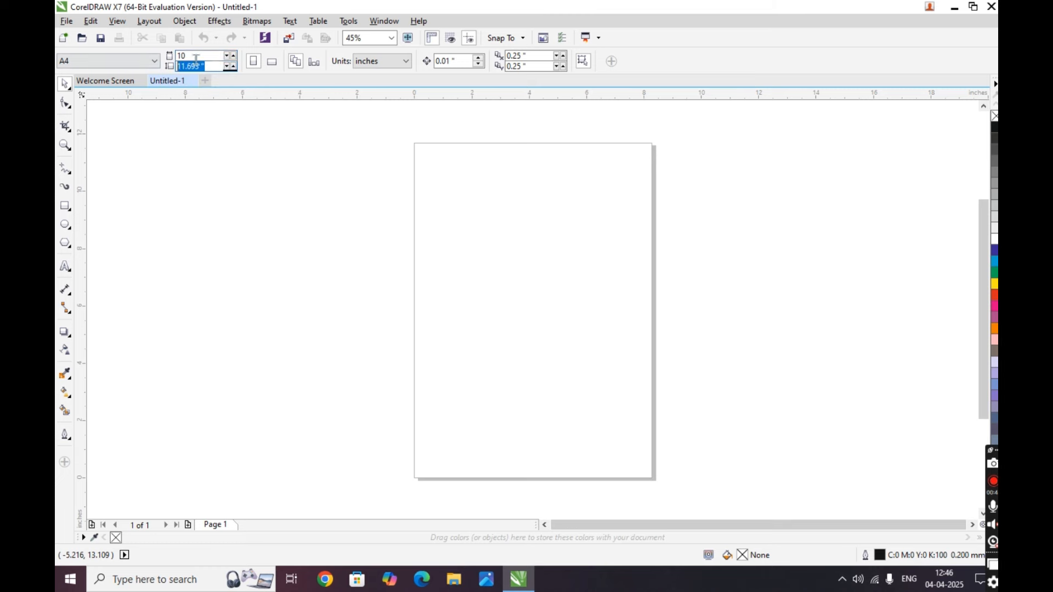
pyautogui.write('12')
pyautogui.press('Return')
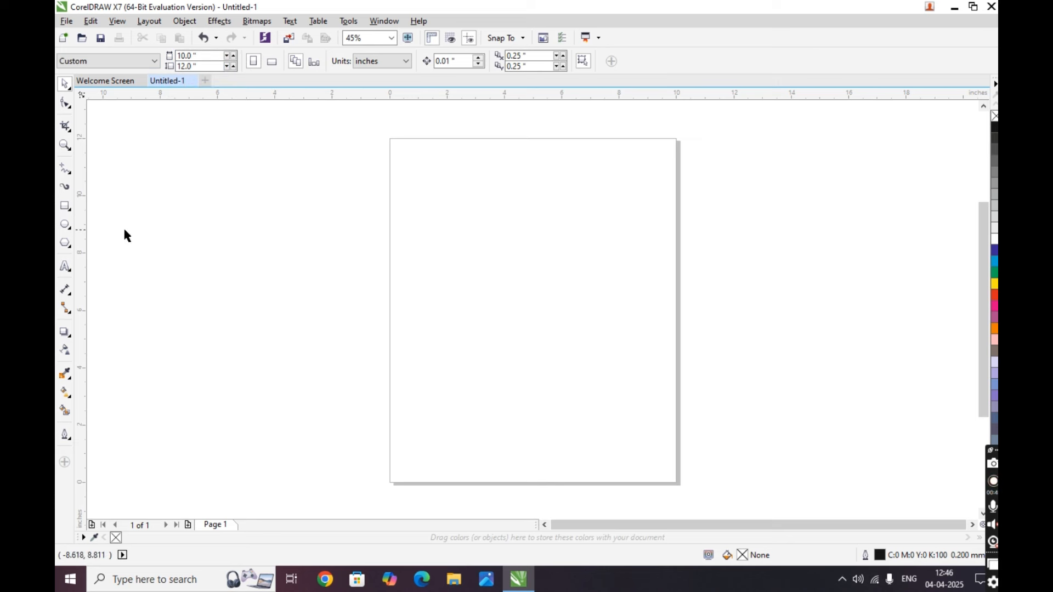
# Step: Add a rectangle matching the full page size and activate the Ellipse tool
pyautogui.doubleClick(65, 209)
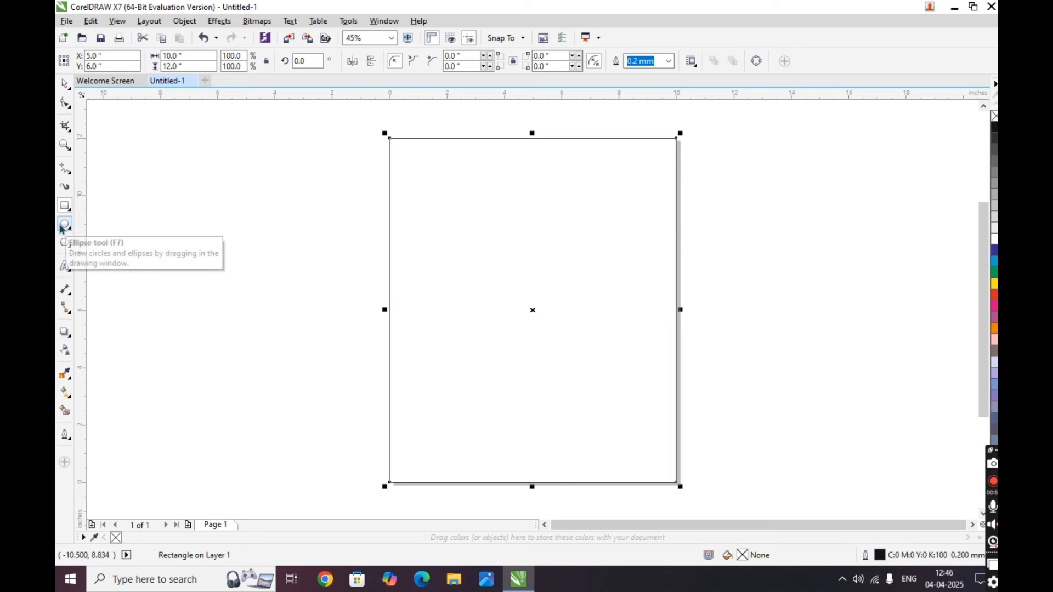
pyautogui.click(64, 224)
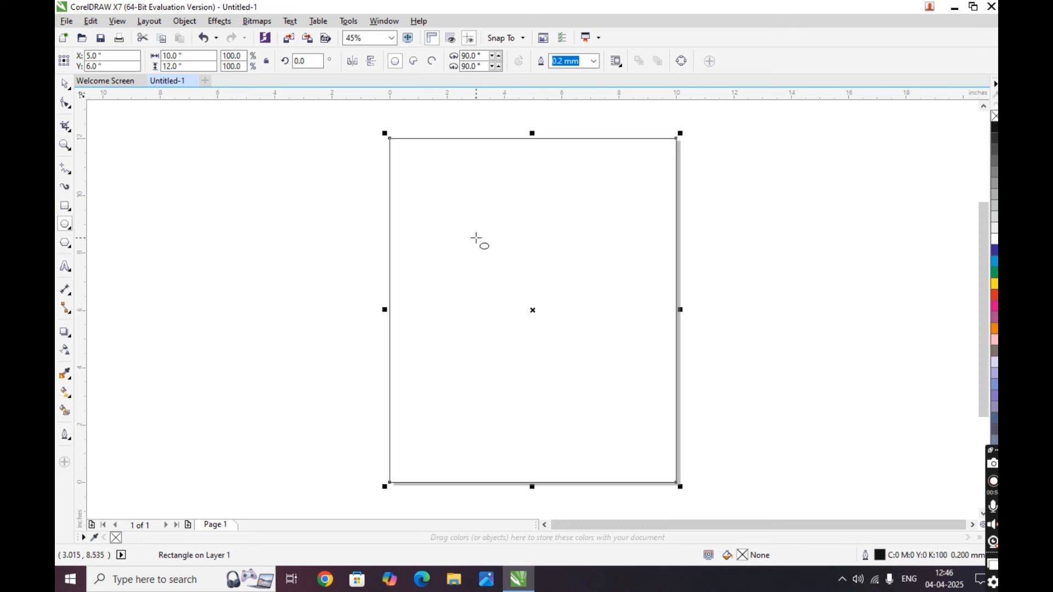
pyautogui.click(446, 247)
pyautogui.moveTo(447, 247); pyautogui.dragTo(475, 289)
pyautogui.press('Delete')
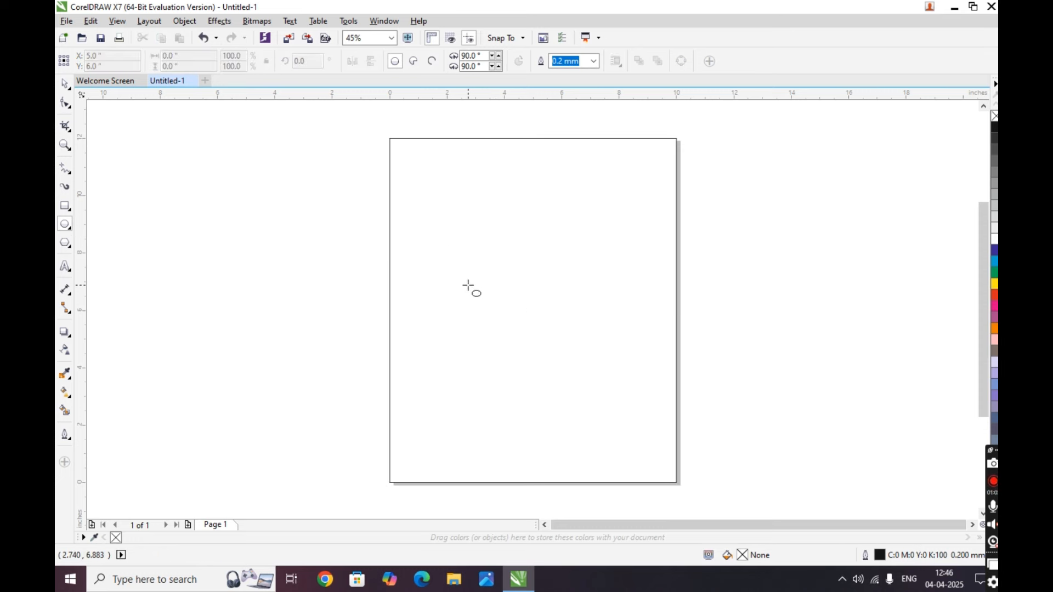
# Step: Draw a circle about 3.95 inches in diameter and move it slightly left, centred at about X 2.86, Y 6.65 inches
pyautogui.moveTo(431, 235); pyautogui.dragTo(517, 354)
pyautogui.click(65, 83)
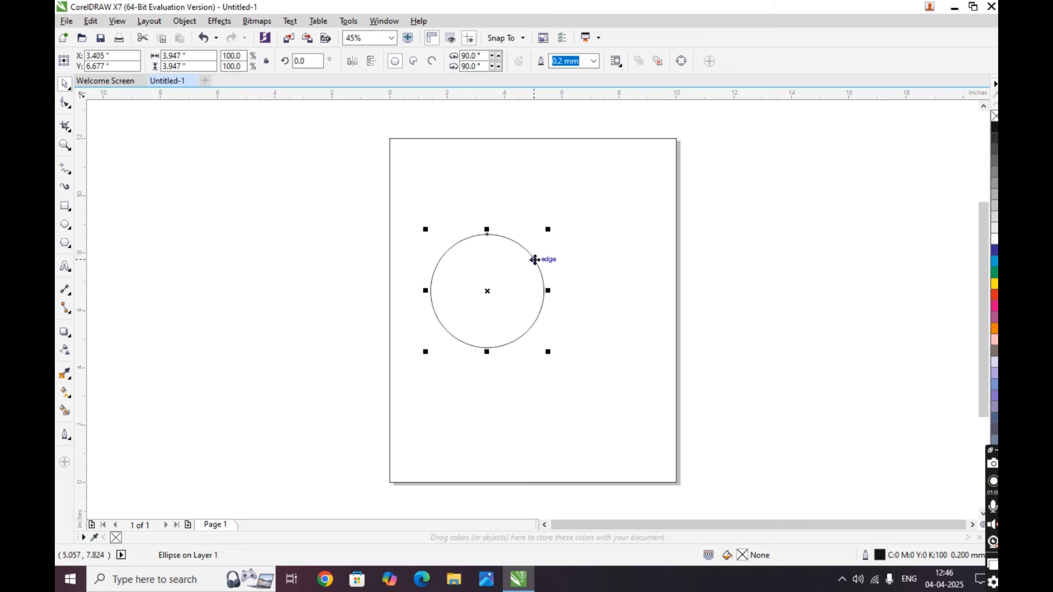
pyautogui.moveTo(499, 276); pyautogui.dragTo(482, 275)
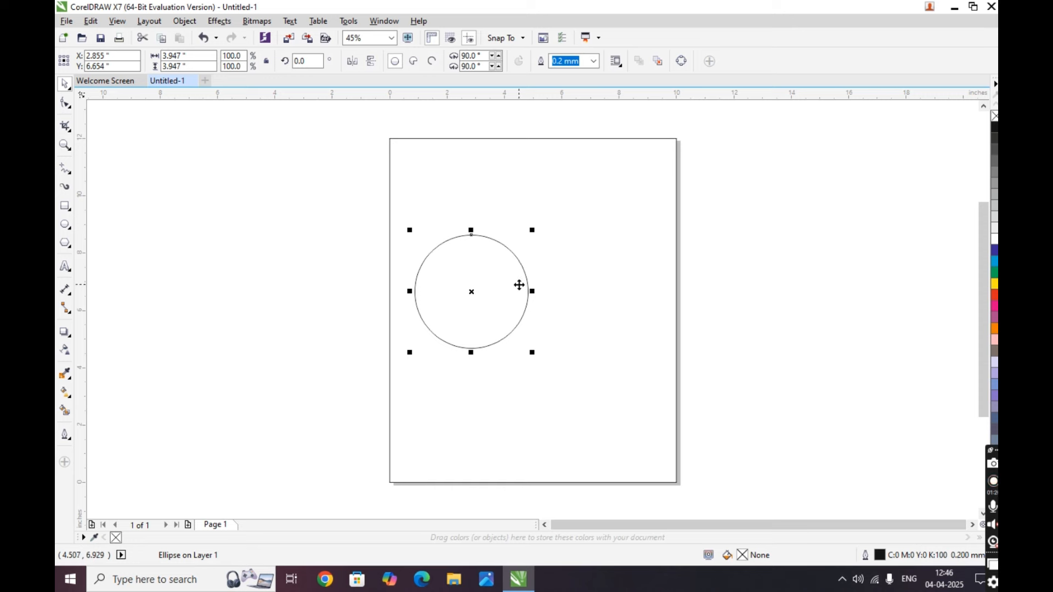
# Step: Duplicate the circle and move the copy right to overlap the original, centred at about X 5.7, Y 6.5 inches
pyautogui.hotkey('ctrl', 'd')
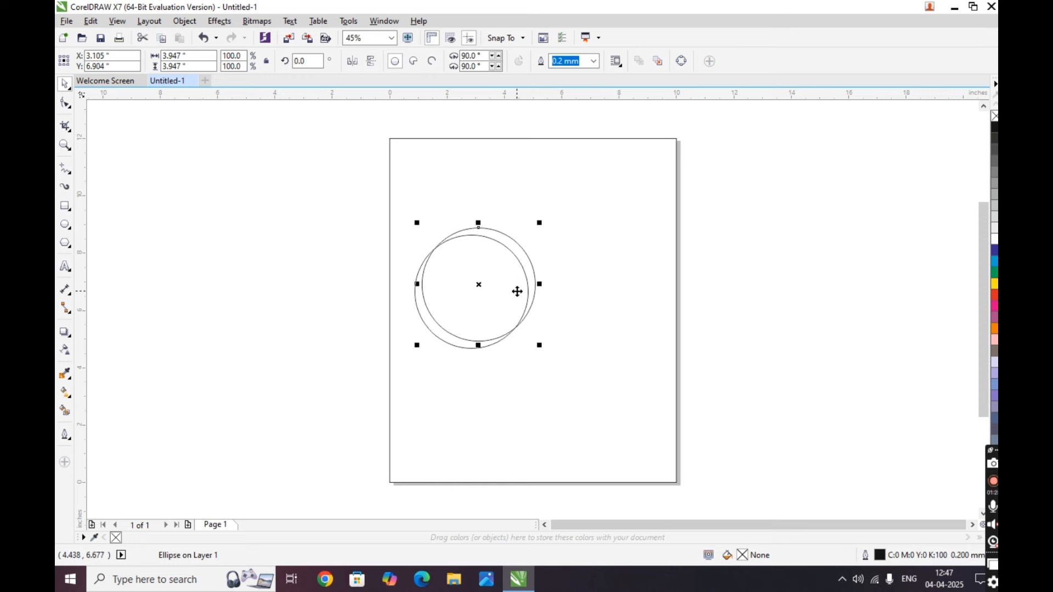
pyautogui.click(513, 290)
pyautogui.moveTo(513, 290); pyautogui.dragTo(566, 315)
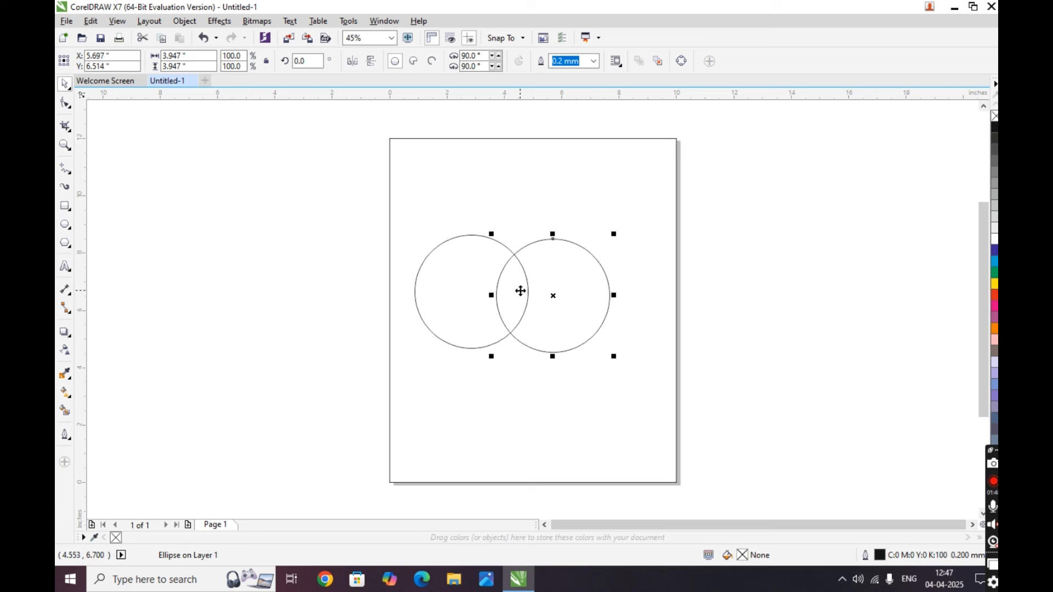
pyautogui.click(695, 249)
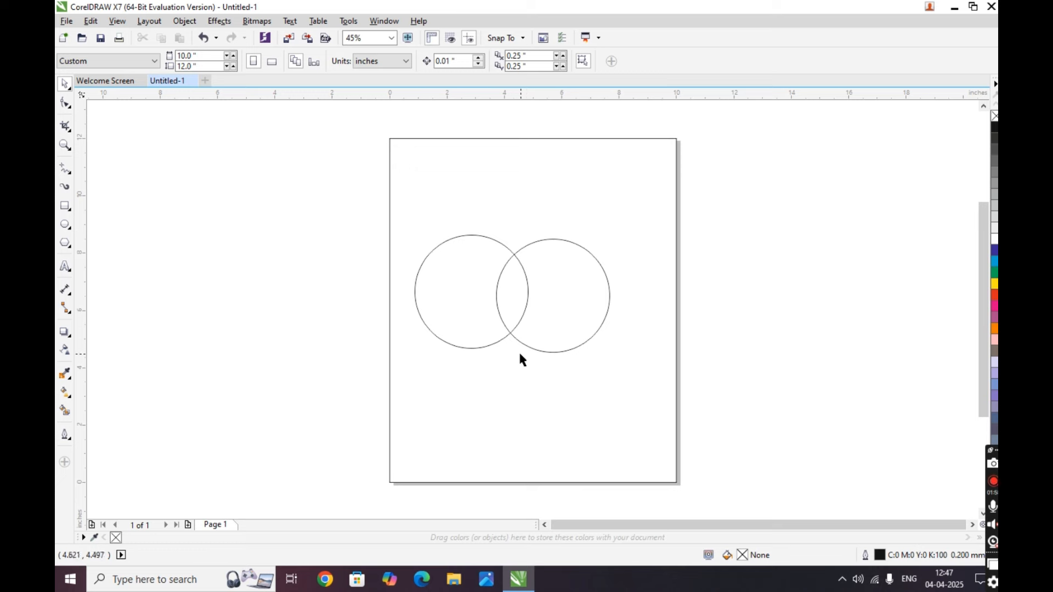
# Step: Shift the two overlapping circles slightly by hand and undo both moves
pyautogui.scroll(2, 519, 354)
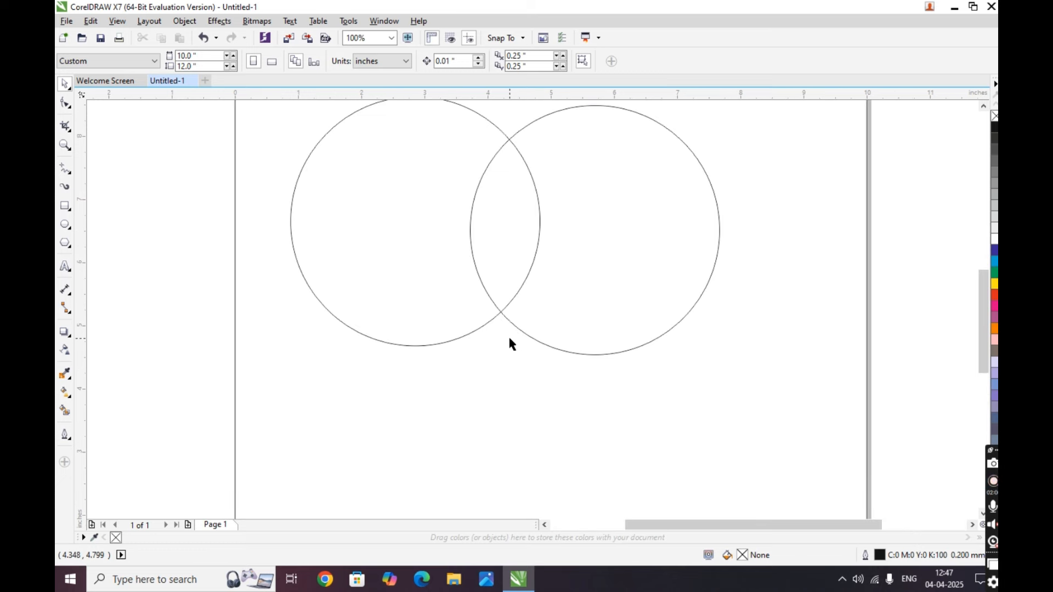
pyautogui.scroll(1, 509, 338)
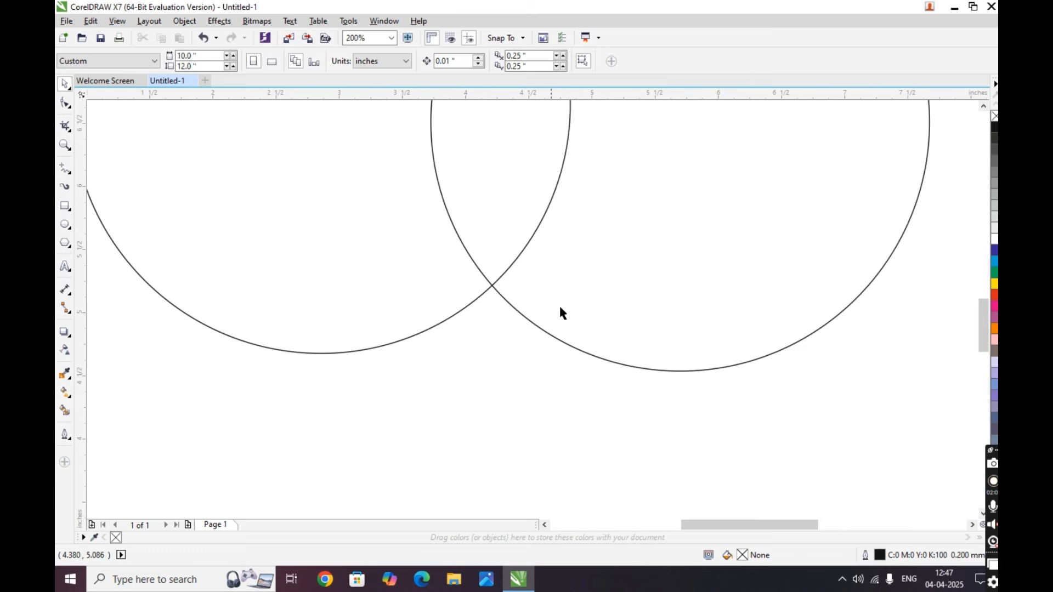
pyautogui.scroll(-2, 597, 318)
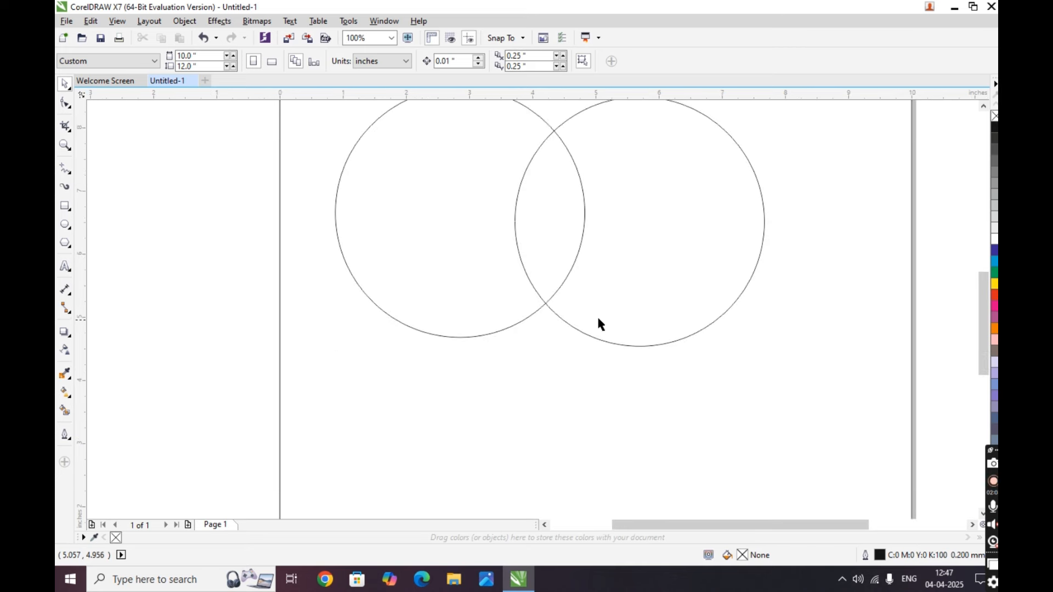
pyautogui.click(618, 226)
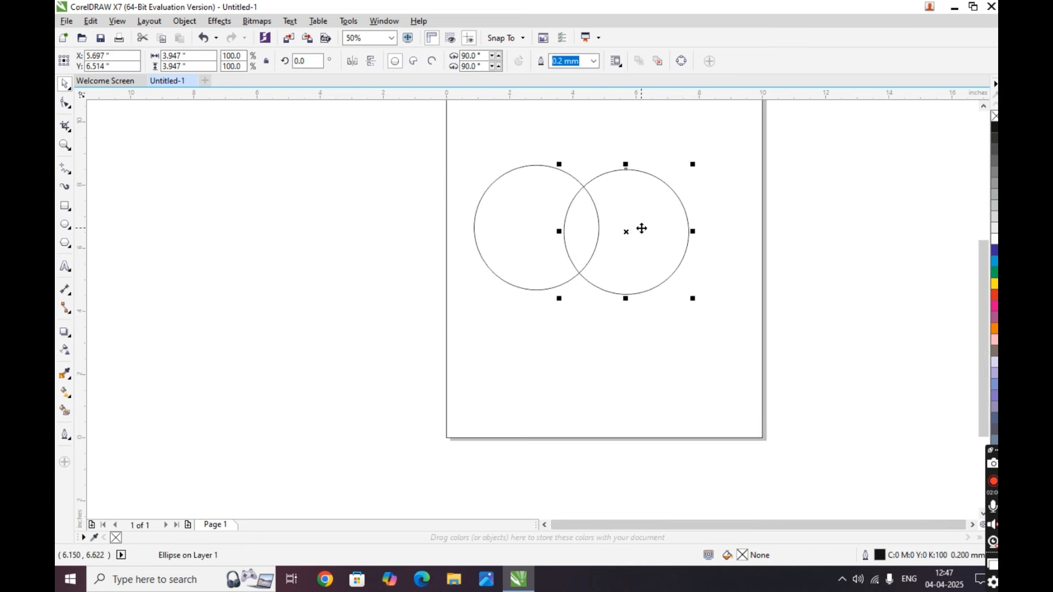
pyautogui.moveTo(641, 228); pyautogui.dragTo(649, 252)
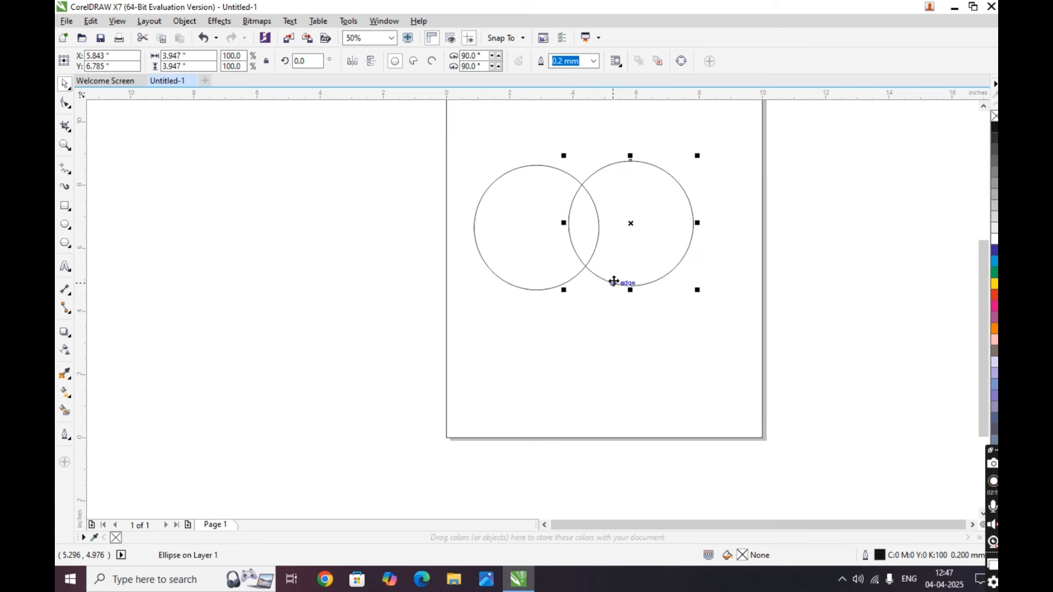
pyautogui.moveTo(555, 281); pyautogui.dragTo(553, 286)
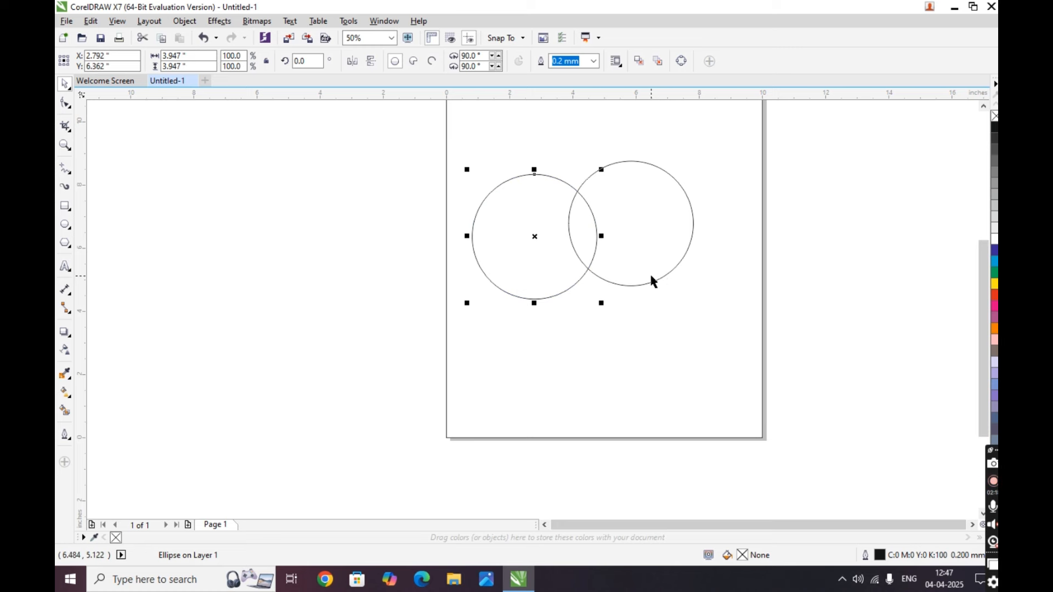
pyautogui.hotkey('ctrl', 'z')
pyautogui.hotkey('ctrl', 'z')
pyautogui.hotkey('ctrl', 'z')
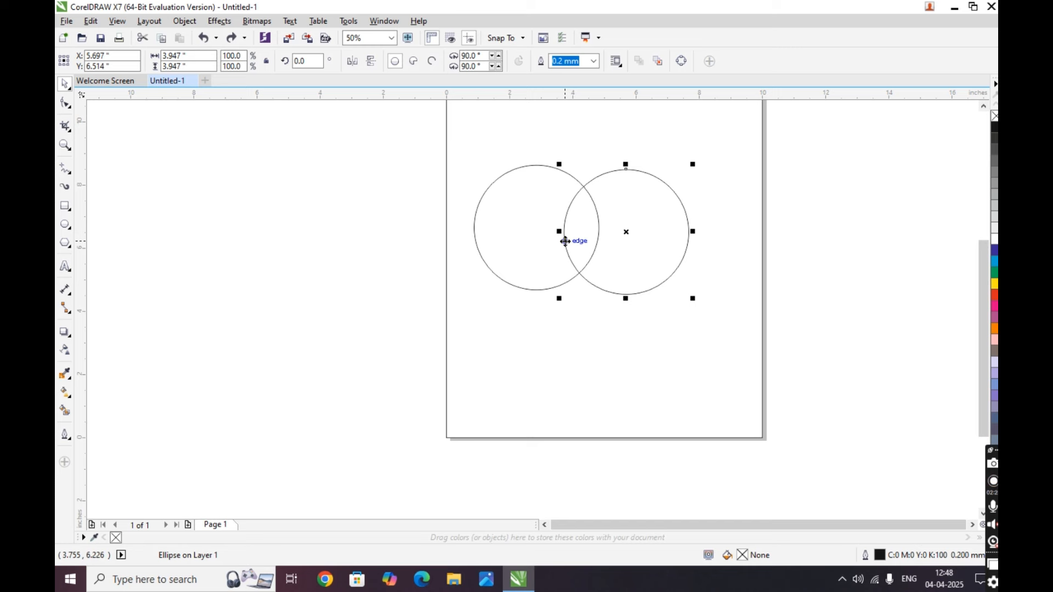
# Step: Align the left circle with the right one so their centres lie on the same horizontal line
pyautogui.click(518, 243)
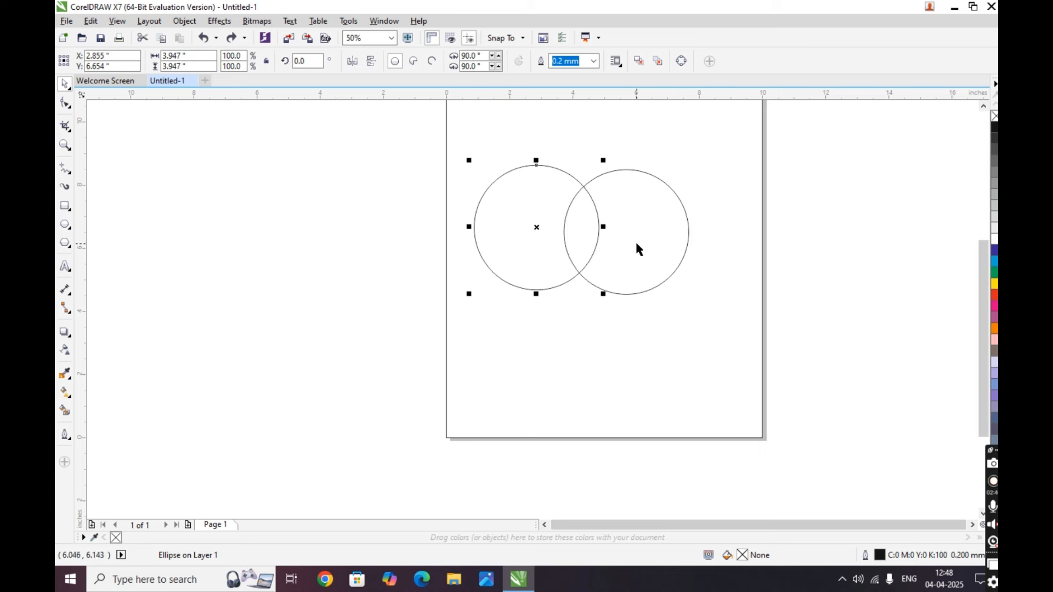
pyautogui.keyDown('shift'); pyautogui.click(662, 224); pyautogui.keyUp('shift')
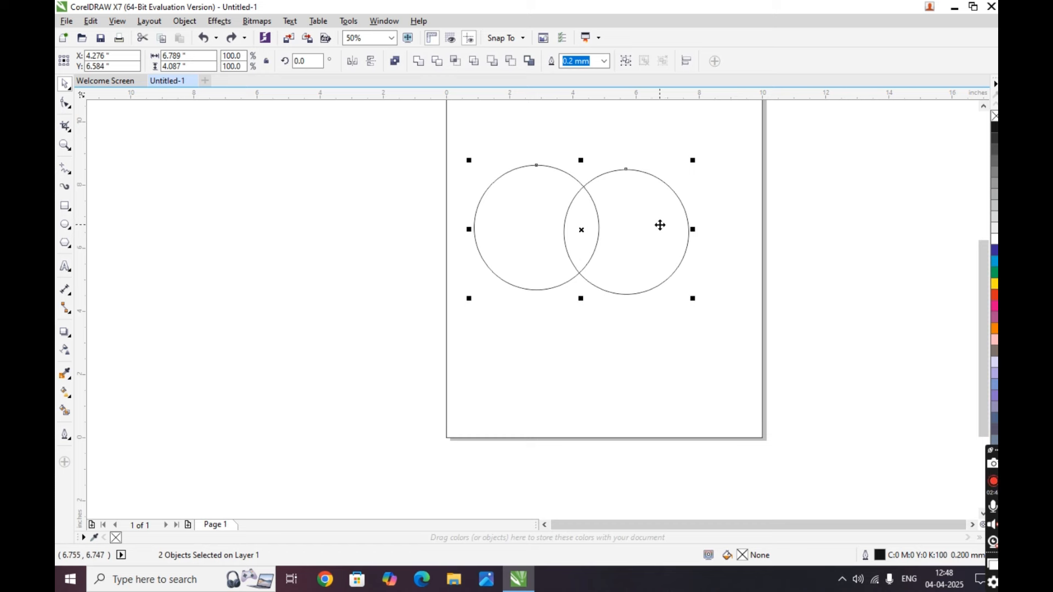
pyautogui.press('e')
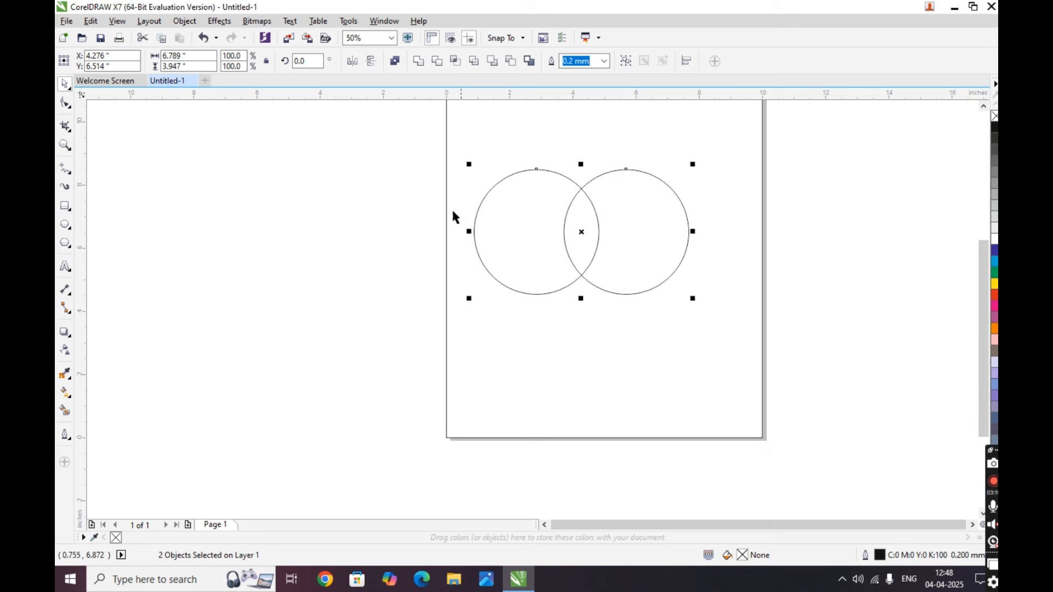
pyautogui.click(348, 165)
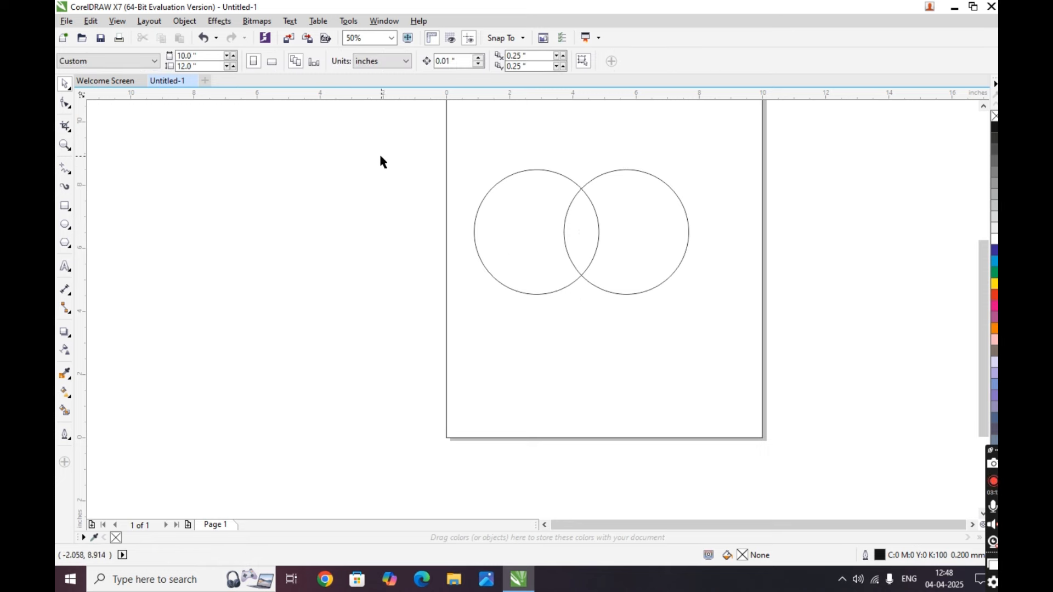
# Step: Select both circles and create a new shape from their overlap with Intersect
pyautogui.moveTo(376, 148); pyautogui.dragTo(801, 323)
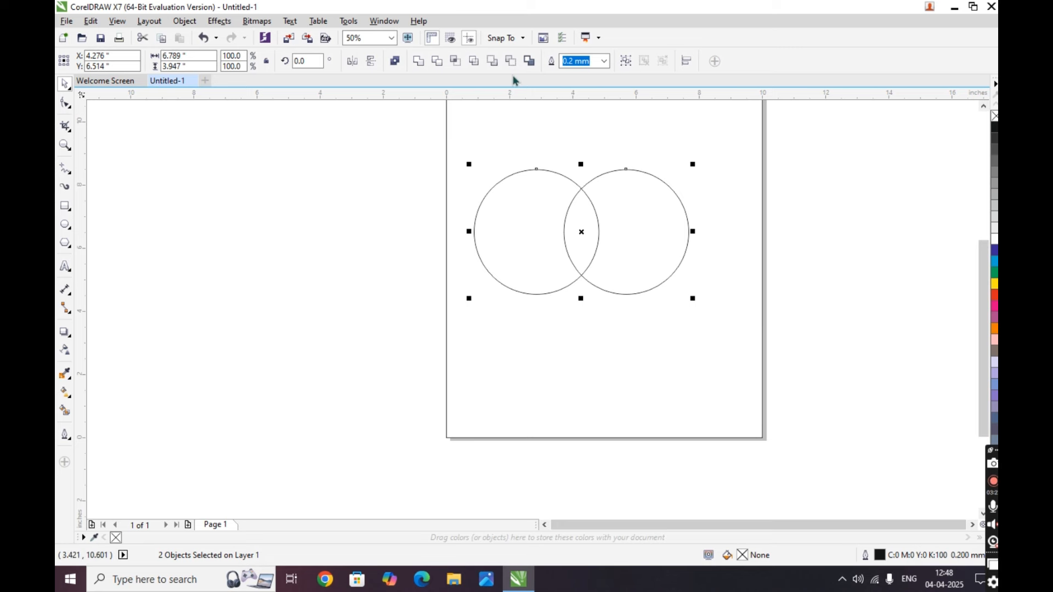
pyautogui.click(377, 167)
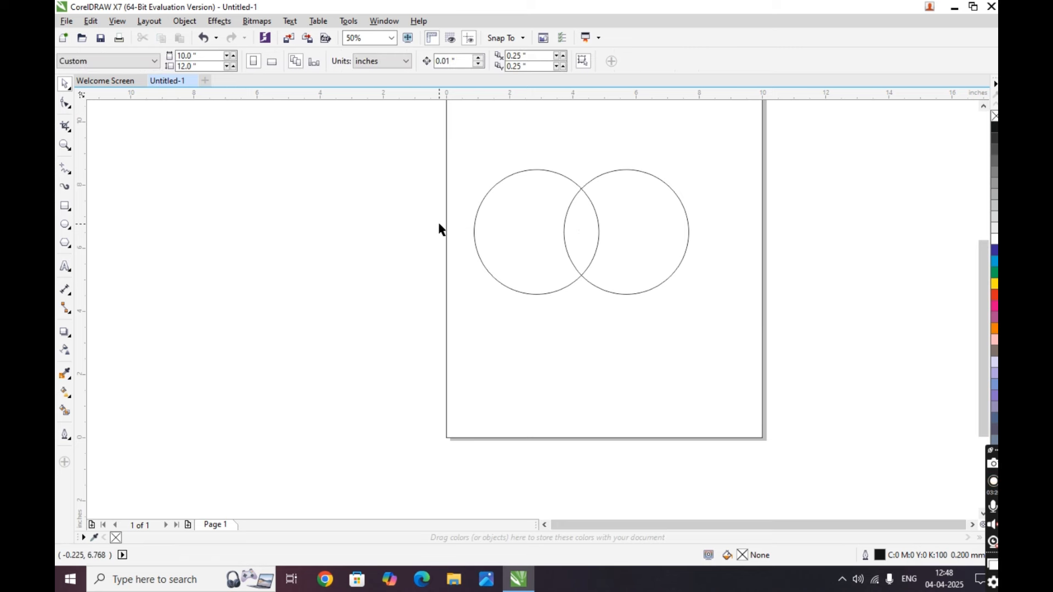
pyautogui.moveTo(371, 129); pyautogui.dragTo(828, 335)
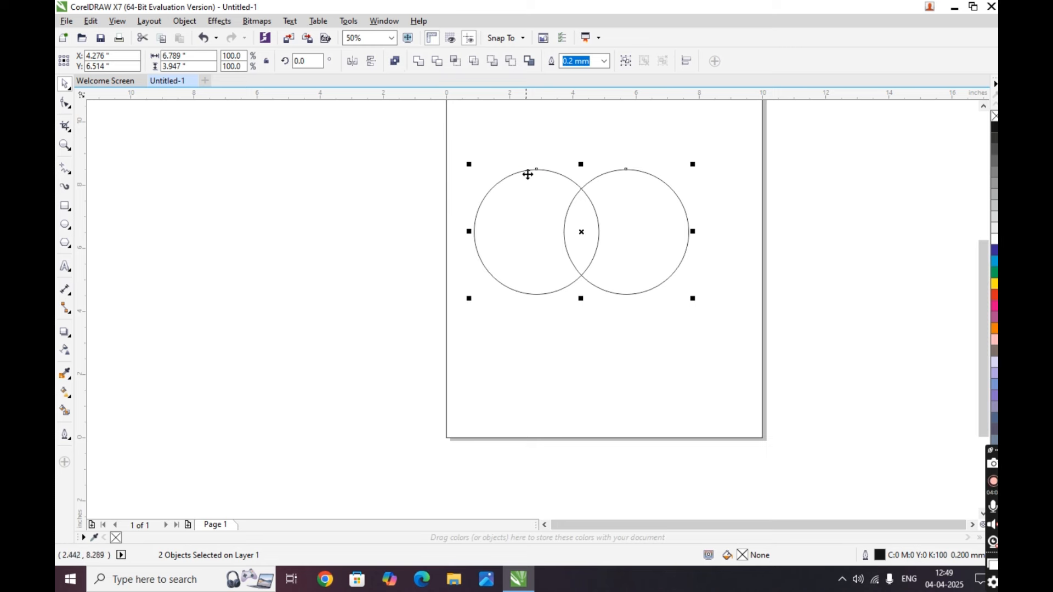
pyautogui.click(454, 64)
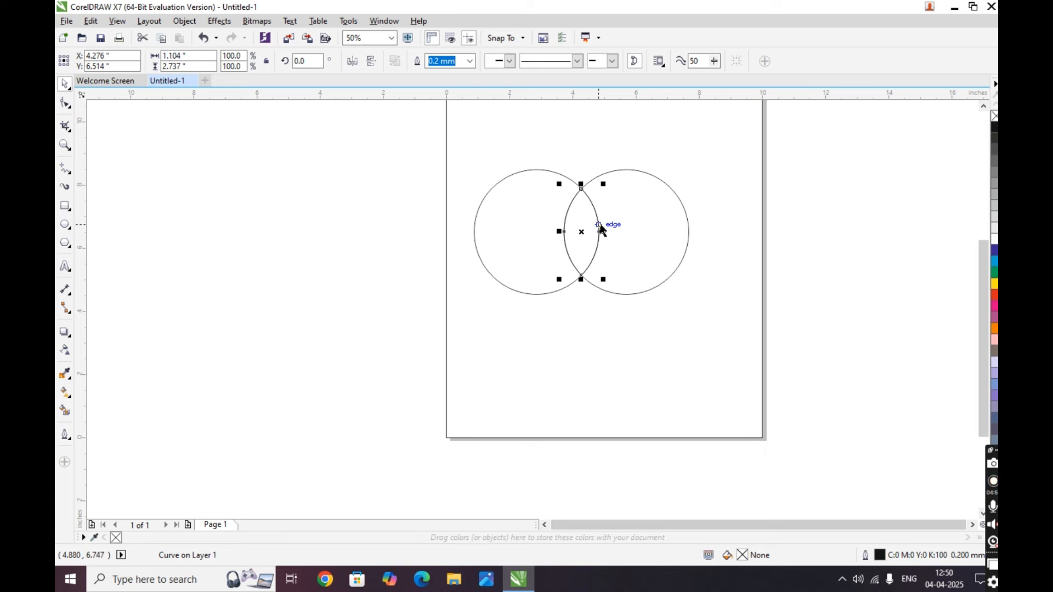
# Step: Delete the two original circles, keeping only the lens-shaped intersection
pyautogui.click(644, 198)
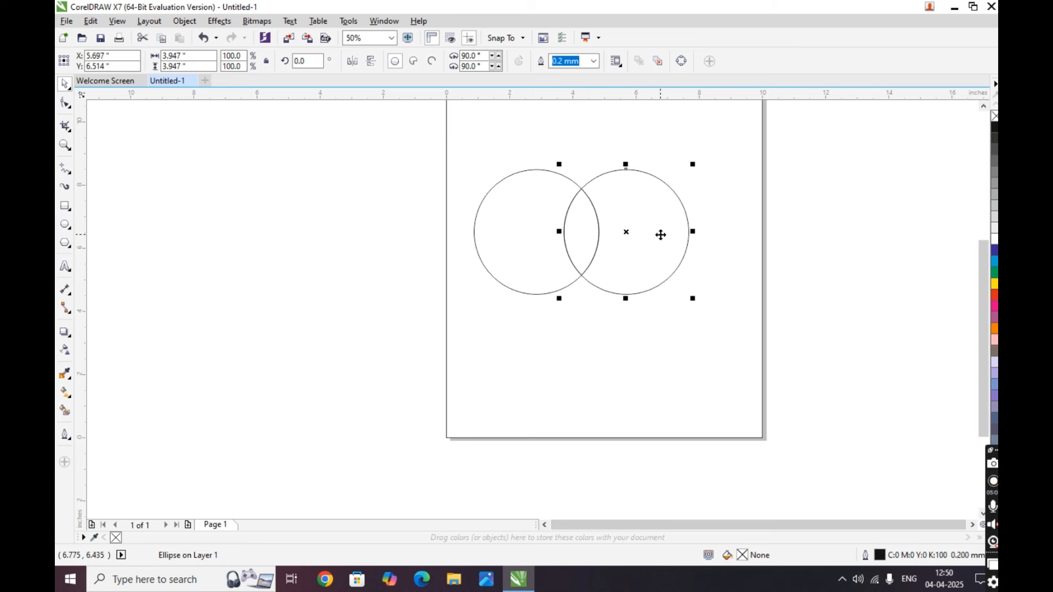
pyautogui.press('Delete')
pyautogui.click(554, 243)
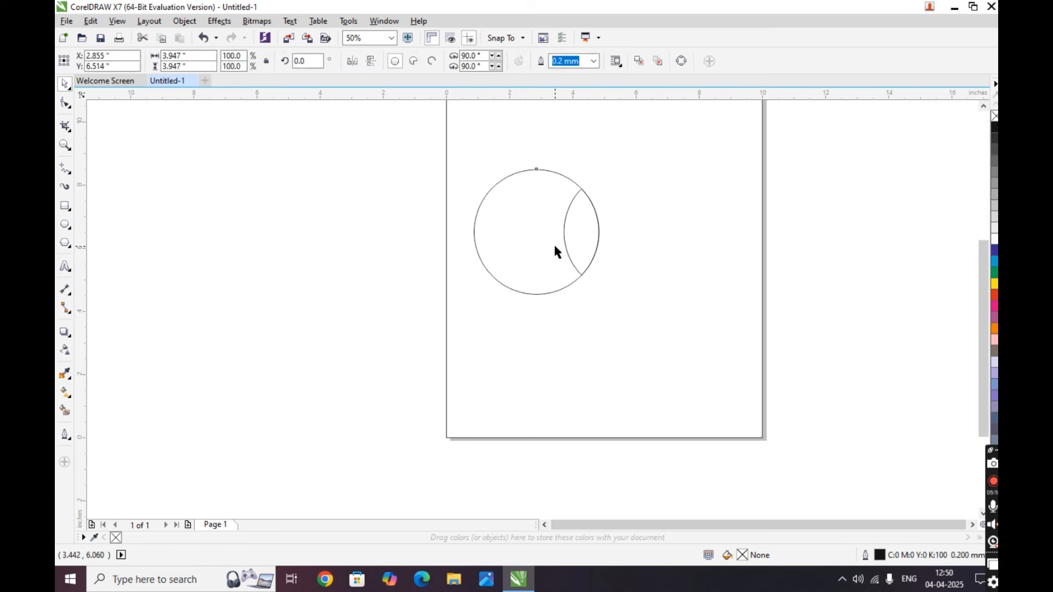
pyautogui.press('Delete')
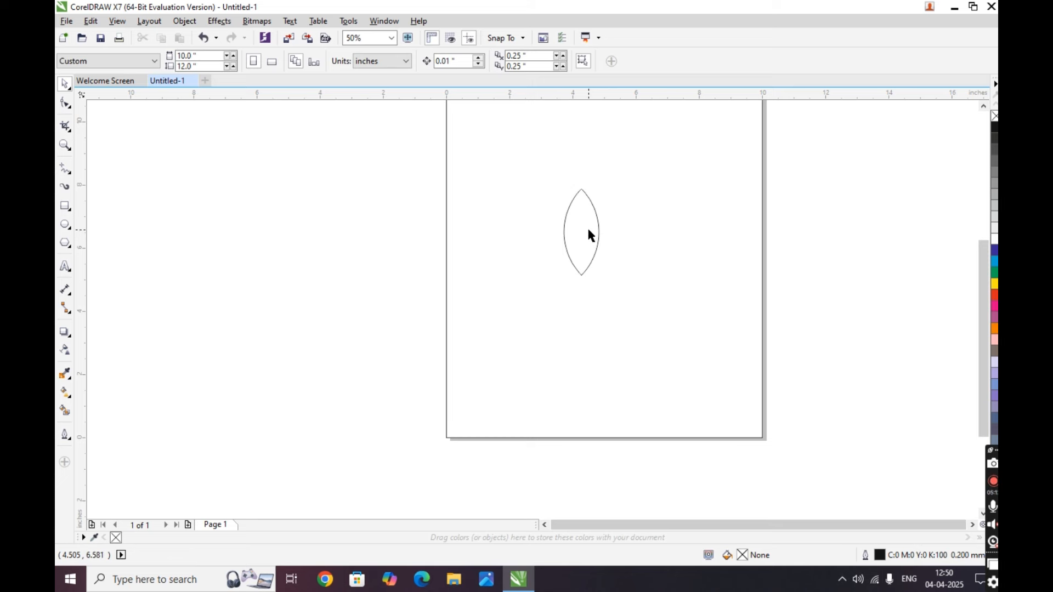
# Step: Stretch the lens shape symmetrically about its centre to about 2.25 inches wide and 5.1 inches high
pyautogui.scroll(2, 587, 225)
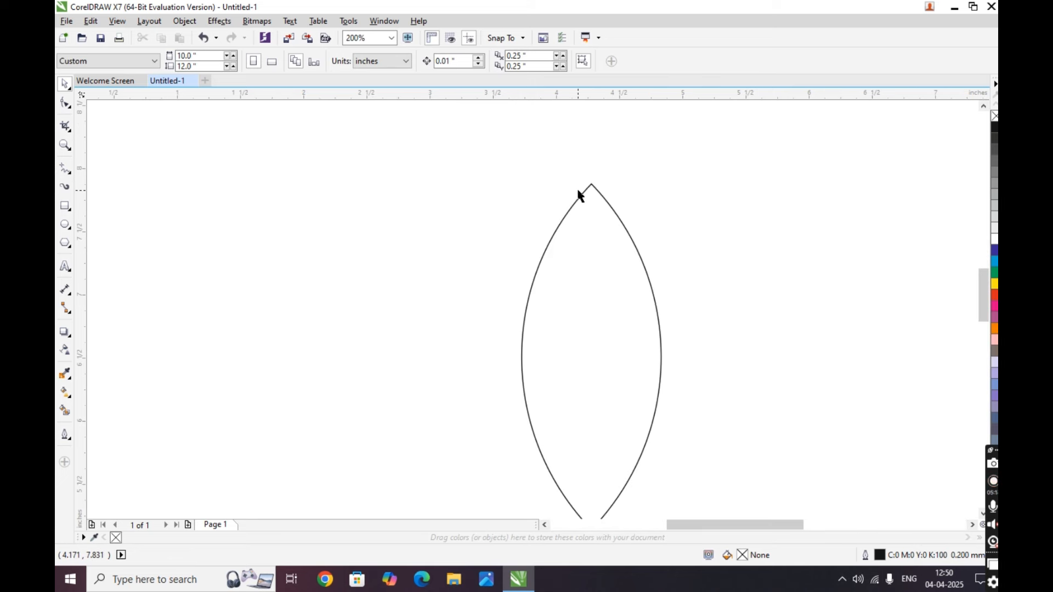
pyautogui.scroll(-2, 582, 230)
pyautogui.click(580, 246)
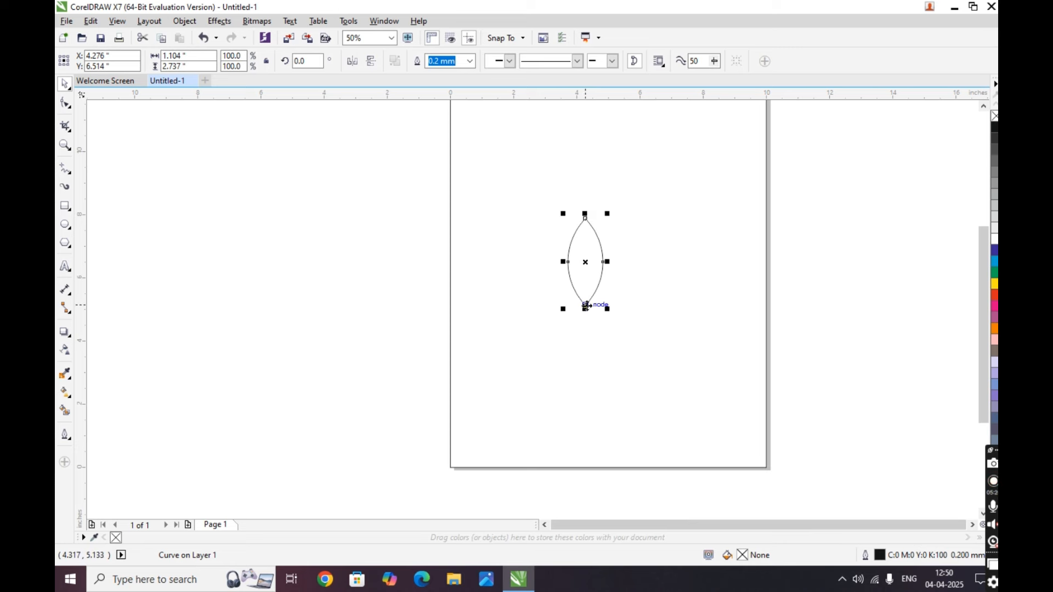
pyautogui.moveTo(584, 306); pyautogui.dragTo(580, 344)
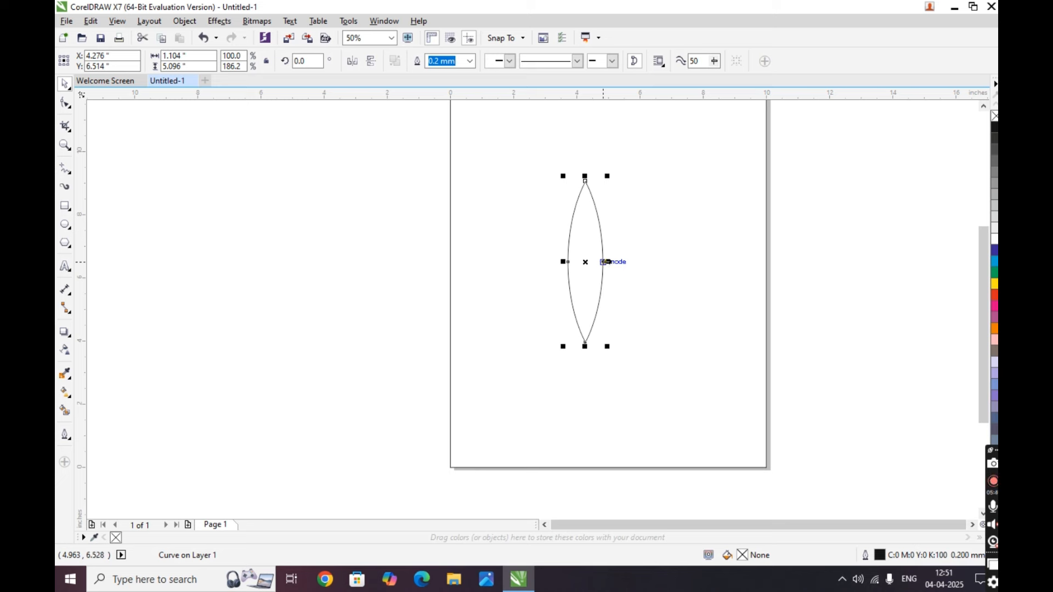
pyautogui.moveTo(608, 262); pyautogui.dragTo(623, 263)
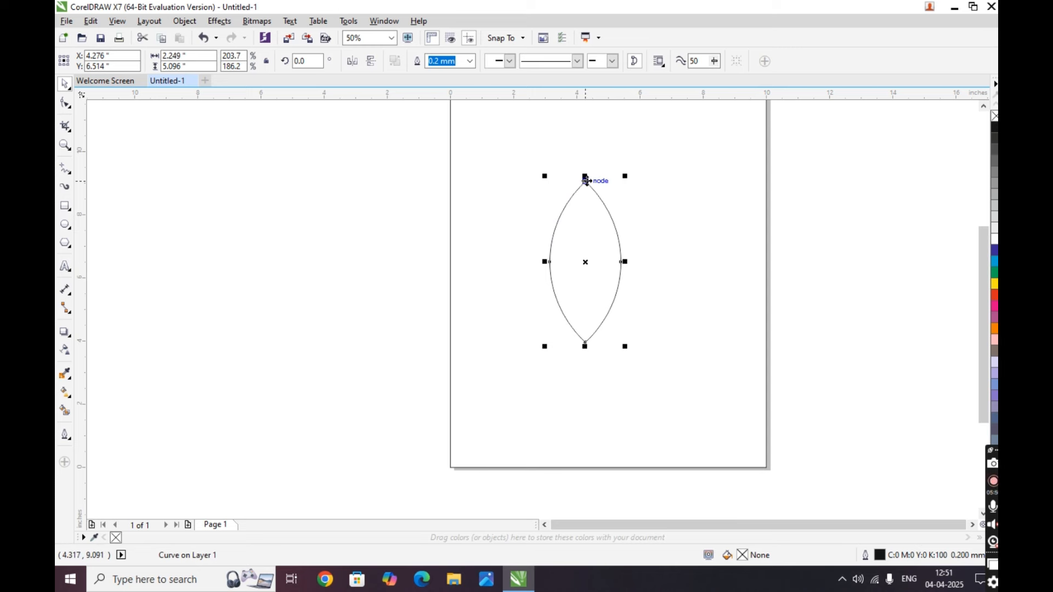
# Step: Stretch the lens shape vertically about its centre to about 5.65 inches high
pyautogui.moveTo(584, 178); pyautogui.dragTo(584, 161)
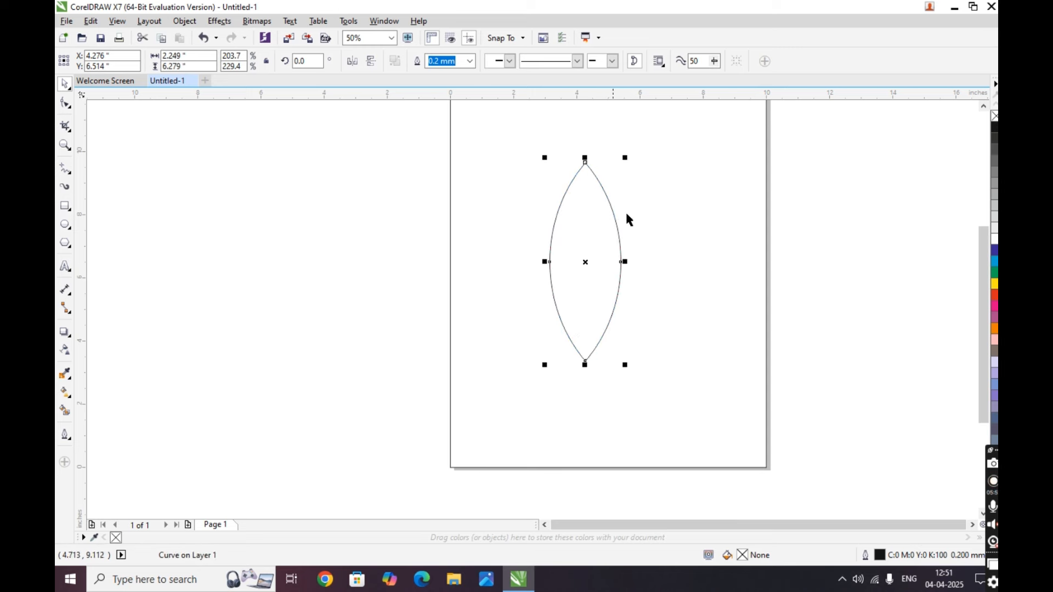
pyautogui.click(592, 270)
pyautogui.click(594, 190)
pyautogui.moveTo(585, 159); pyautogui.dragTo(585, 168)
pyautogui.click(760, 250)
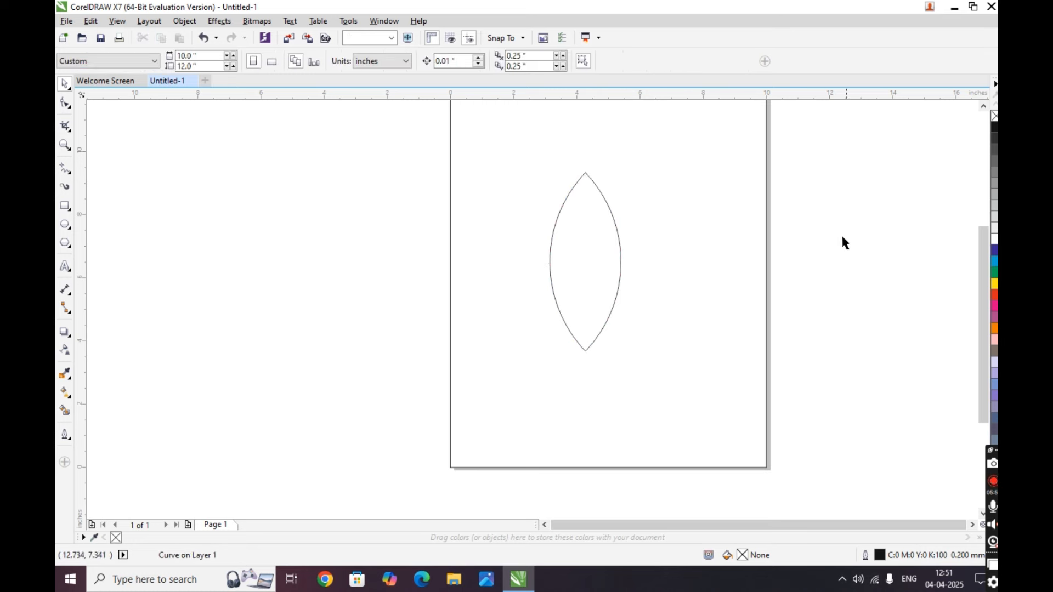
# Step: Move the lens shape up and slightly right, centring it at about X 4.63, Y 7.68 inches
pyautogui.click(588, 273)
pyautogui.moveTo(590, 275); pyautogui.dragTo(604, 237)
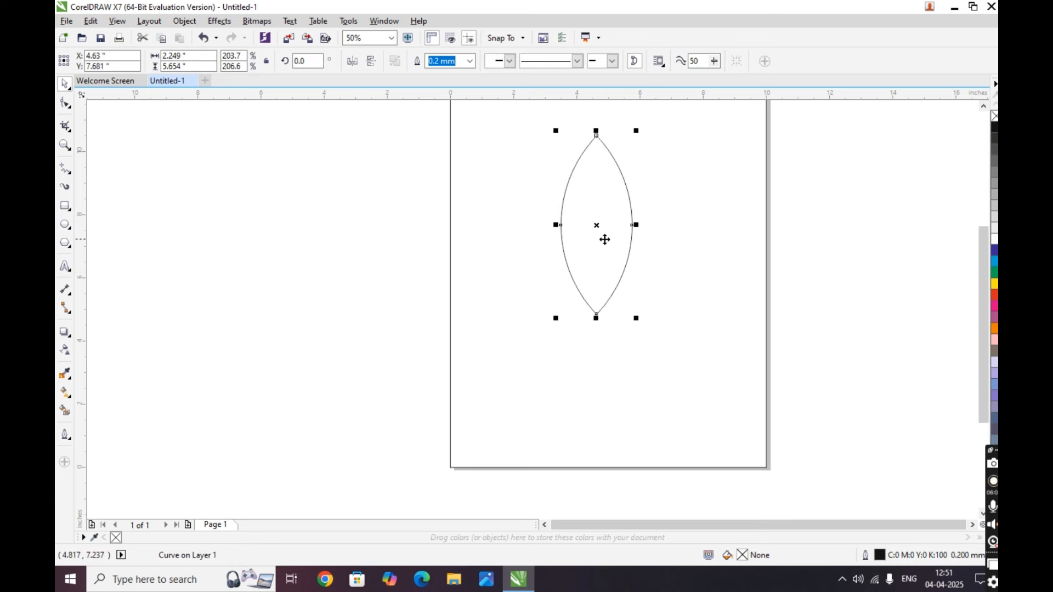
pyautogui.scroll(-1, 606, 236)
pyautogui.scroll(1, 651, 196)
pyautogui.click(560, 285)
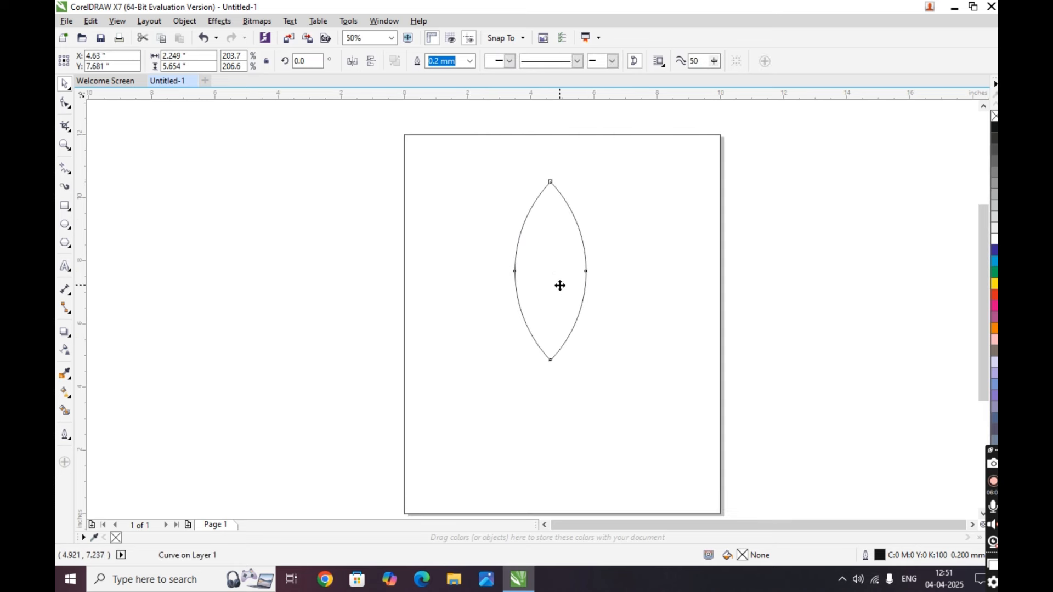
pyautogui.click(808, 274)
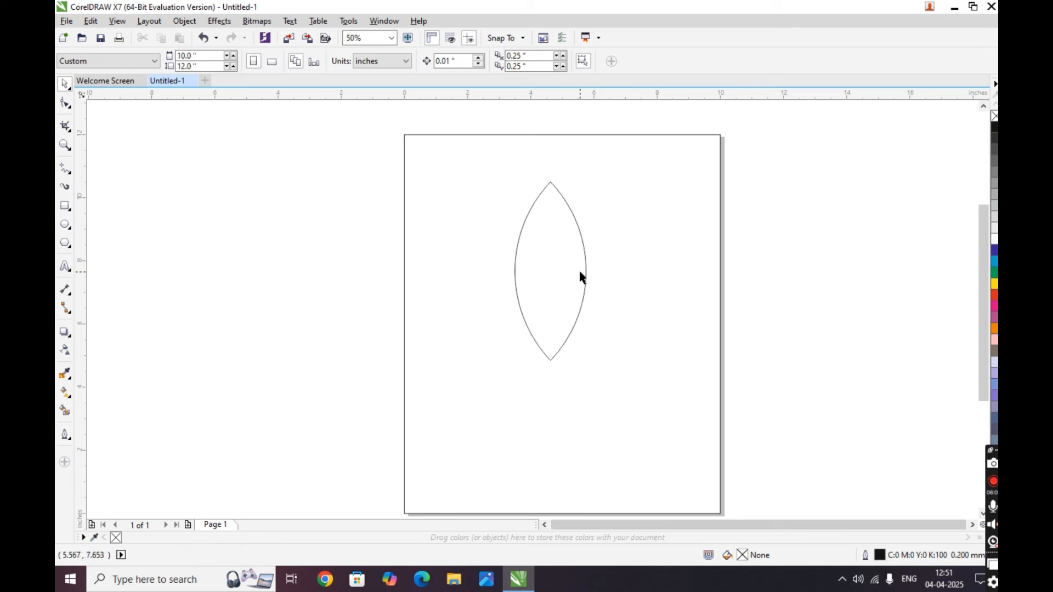
# Step: Move the lens shape's centre of rotation from its middle to its lower tip
pyautogui.click(583, 272)
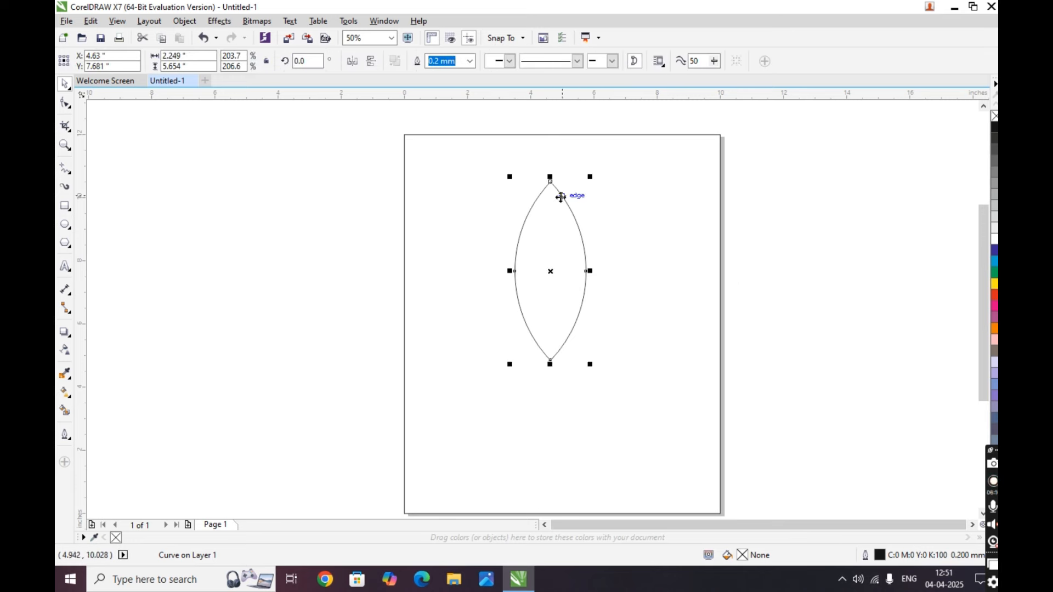
pyautogui.click(559, 242)
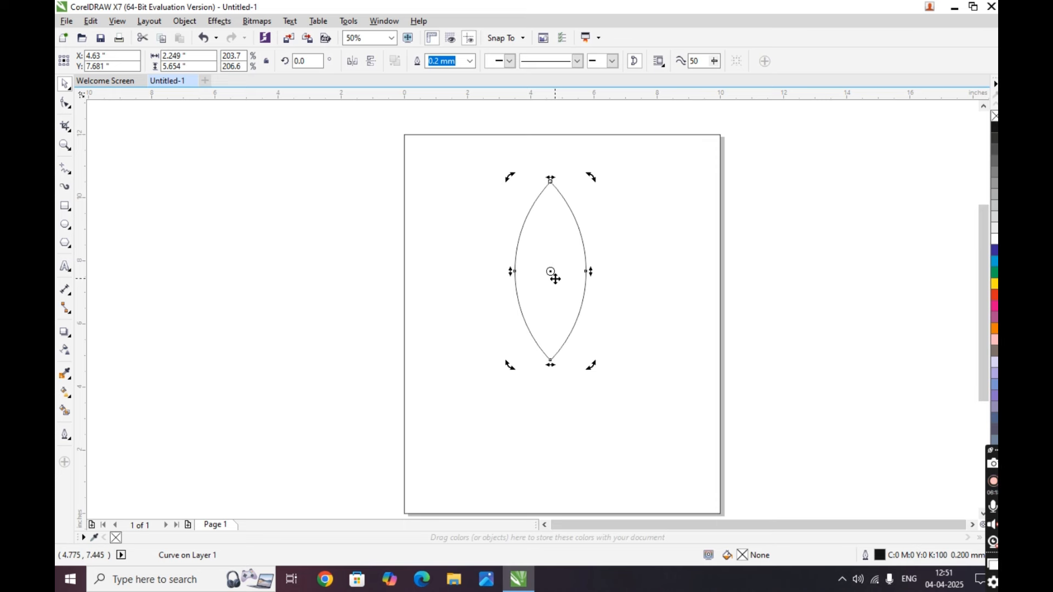
pyautogui.scroll(1, 551, 272)
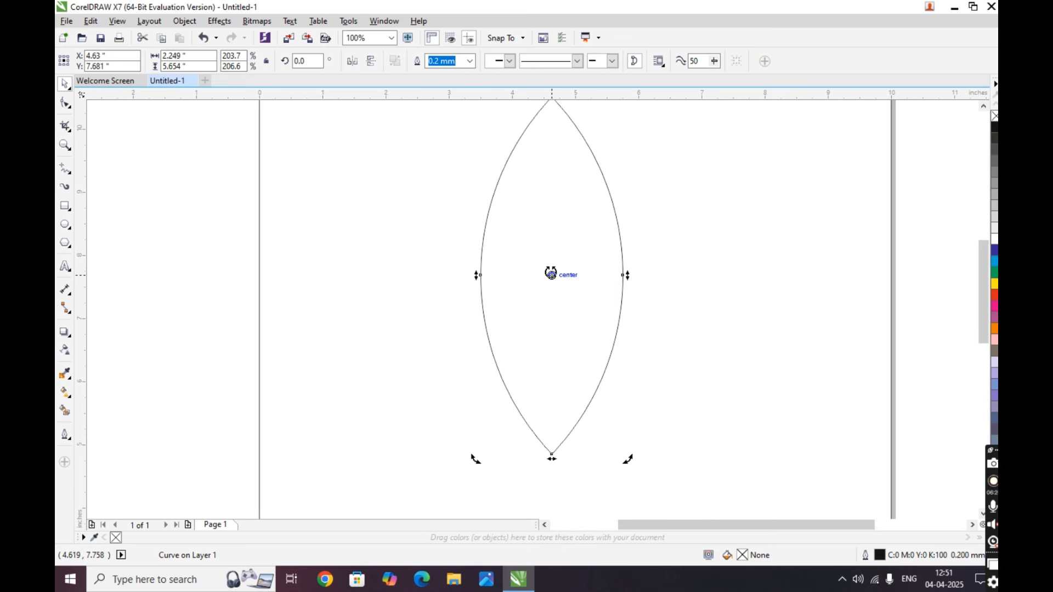
pyautogui.scroll(-1, 551, 274)
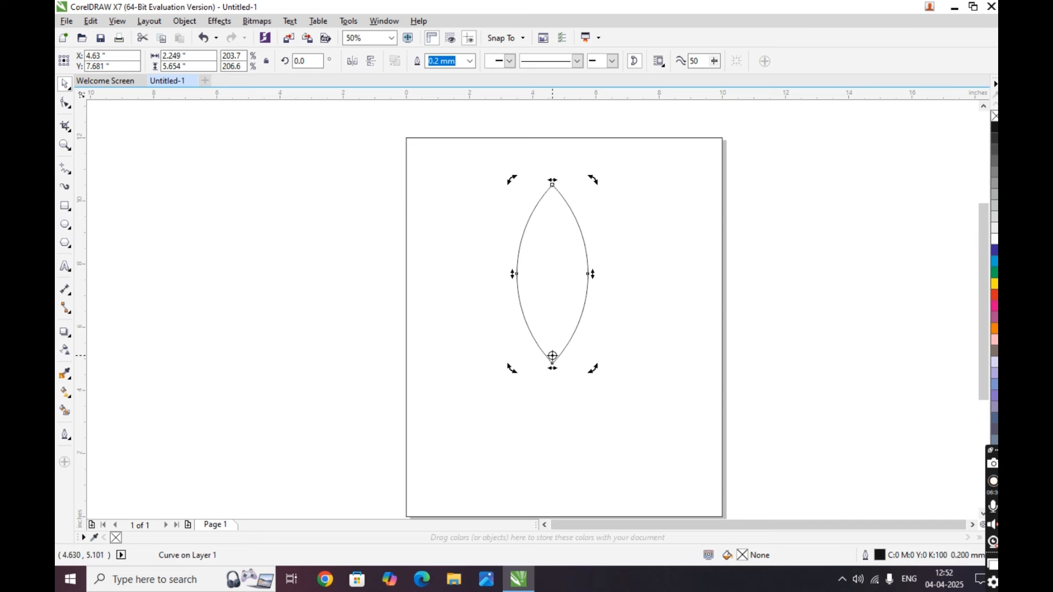
pyautogui.scroll(3, 557, 357)
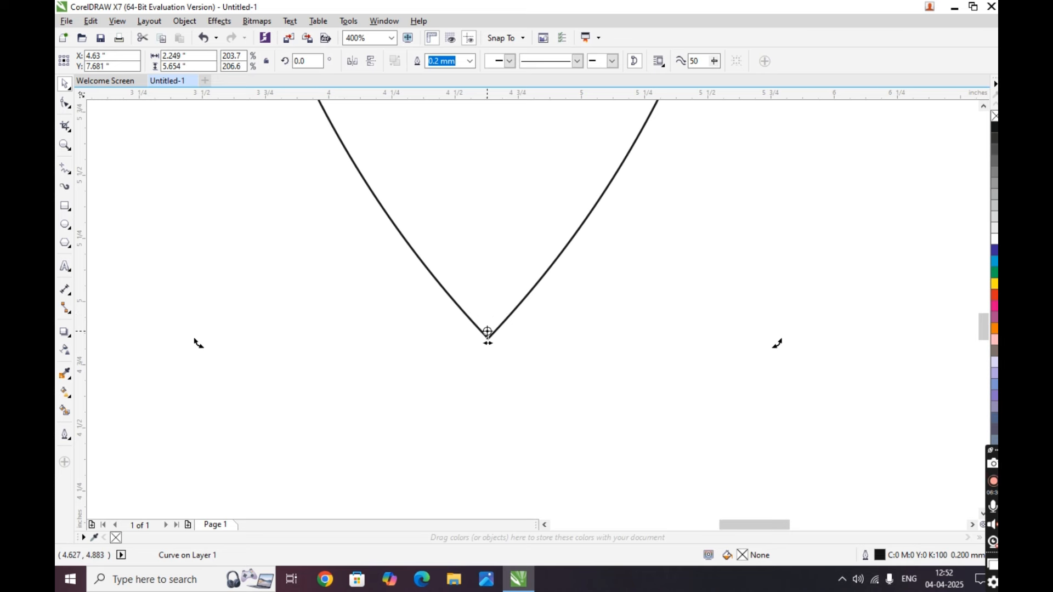
pyautogui.scroll(-3, 487, 332)
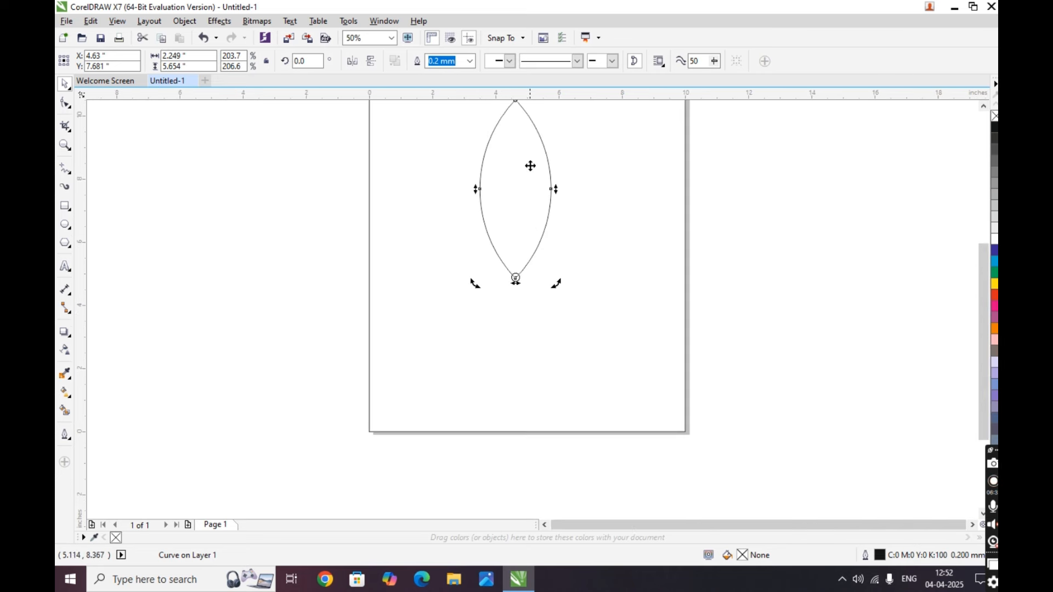
pyautogui.click(983, 106)
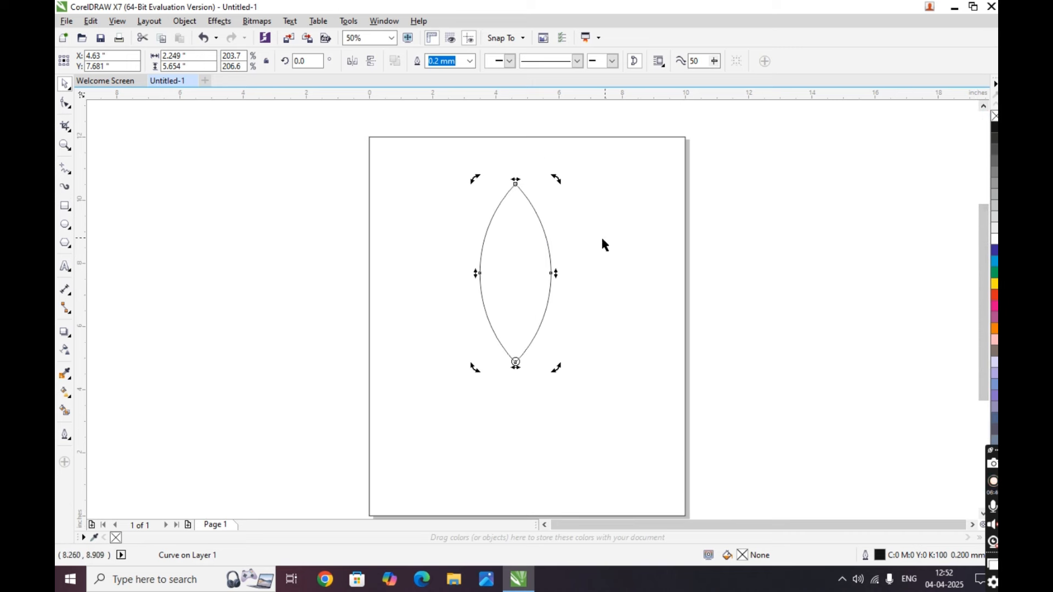
# Step: Fill the petal with Black (C0 M0 Y0 K100) and display its rotation handles
pyautogui.click(538, 251)
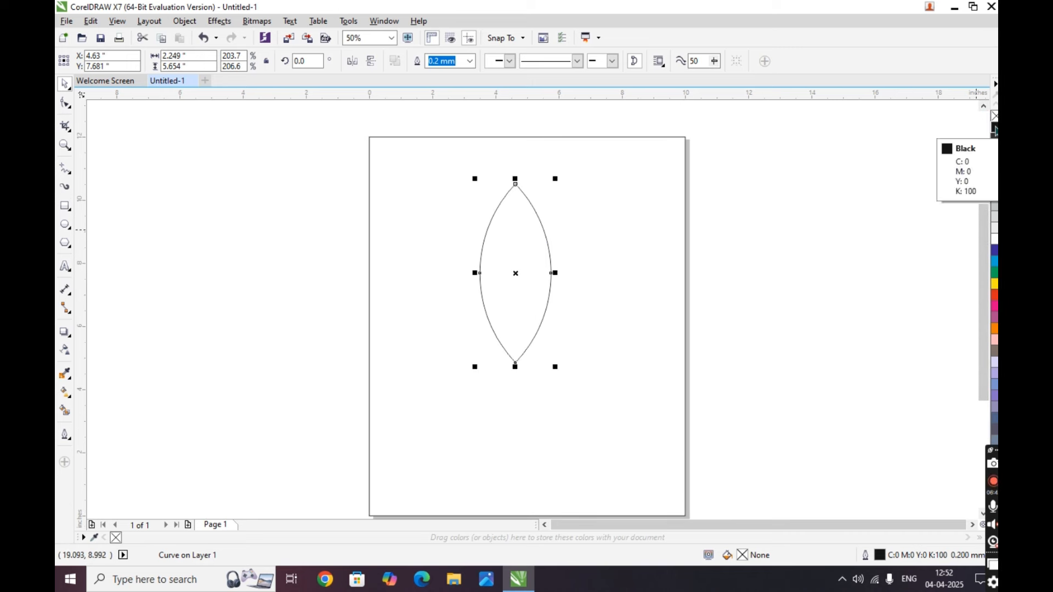
pyautogui.click(993, 128)
pyautogui.click(525, 262)
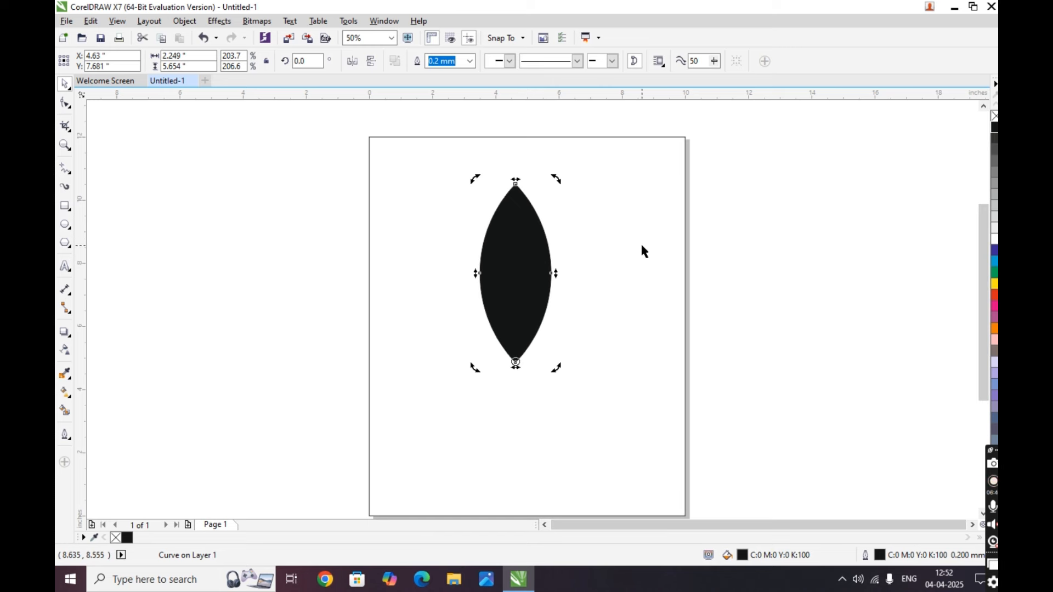
# Step: Duplicate the black petal twice, placing one copy to its right at about X 8.57 inches and the other to its left at about X 0.80 inches
pyautogui.hotkey('ctrl', 'd')
pyautogui.hotkey('ctrl', 'd')
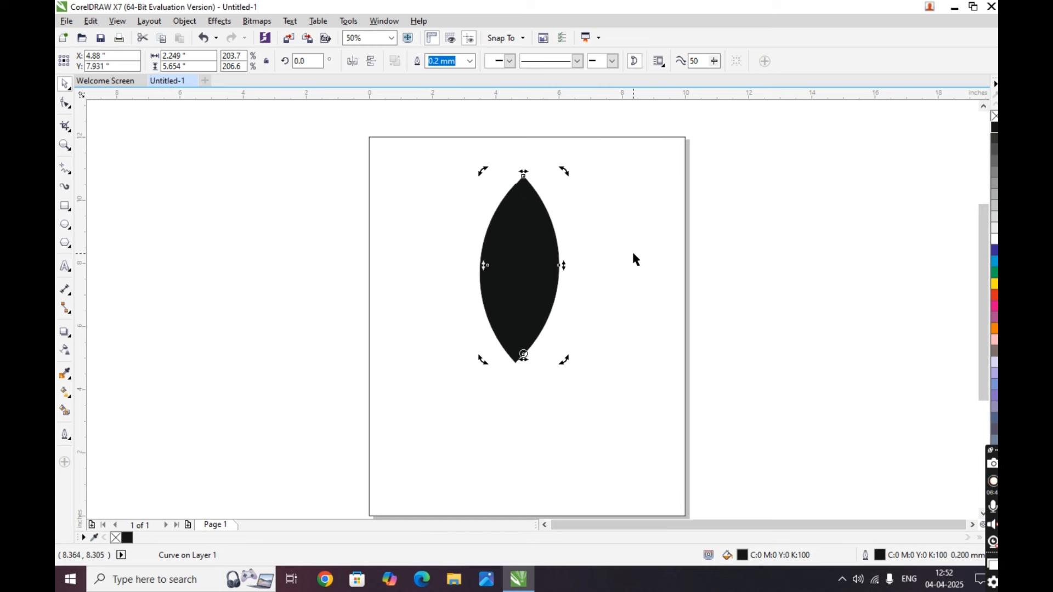
pyautogui.moveTo(531, 241); pyautogui.dragTo(640, 244)
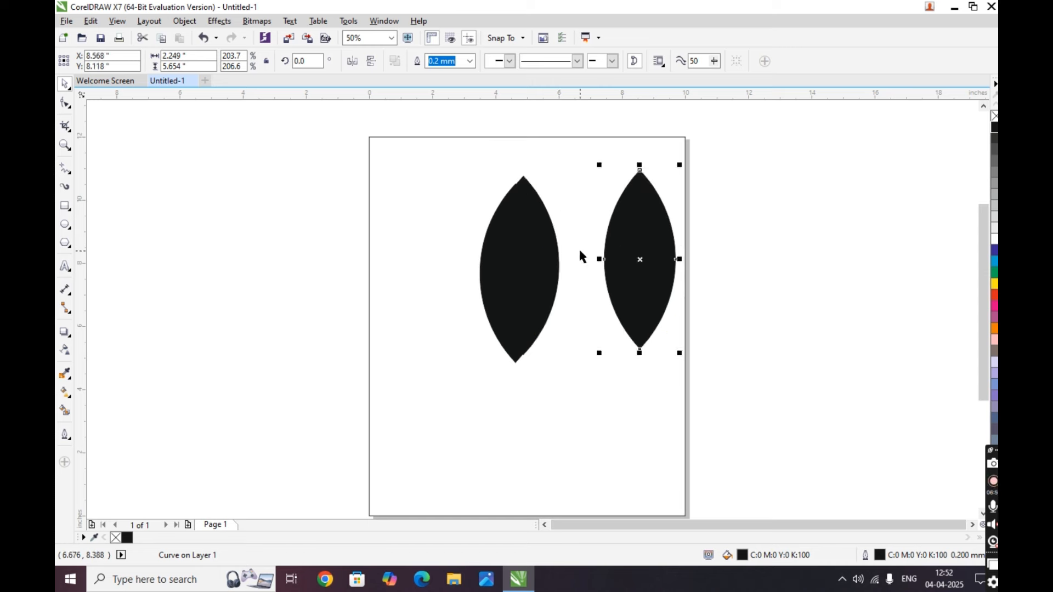
pyautogui.press('F10')
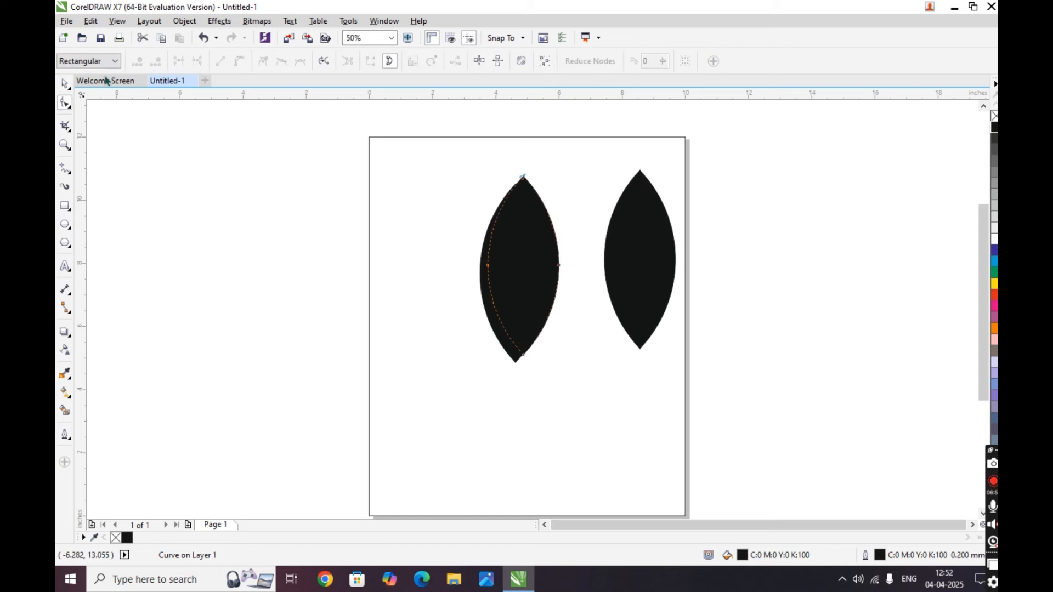
pyautogui.press('space')
pyautogui.moveTo(419, 239); pyautogui.dragTo(398, 240)
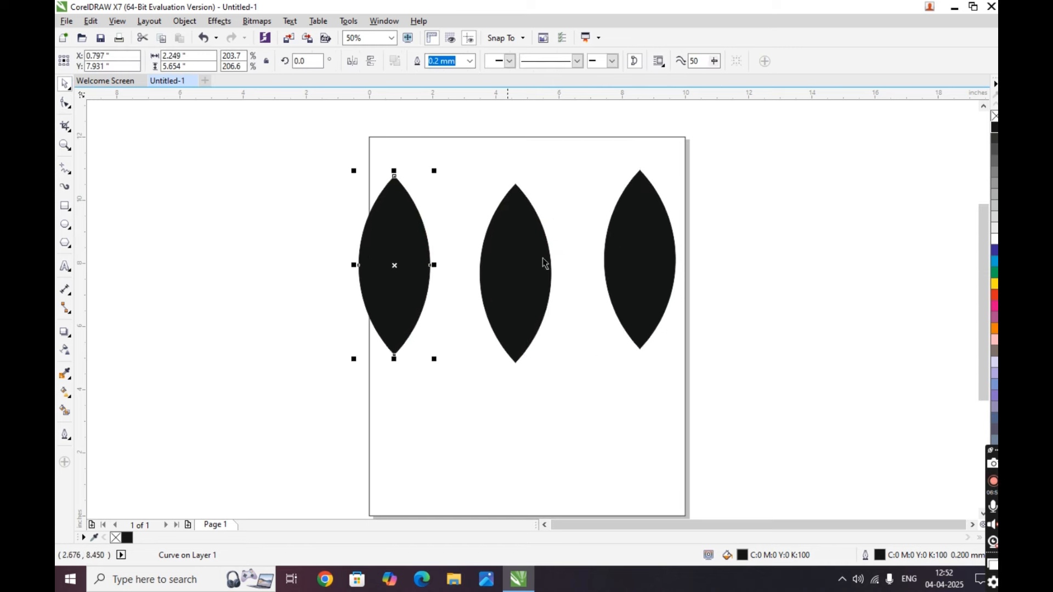
# Step: Move the right petal to about X 6.82, Y 7.20 inches and rotate it clockwise about its lower tip to about 309.8 degrees
pyautogui.click(651, 245)
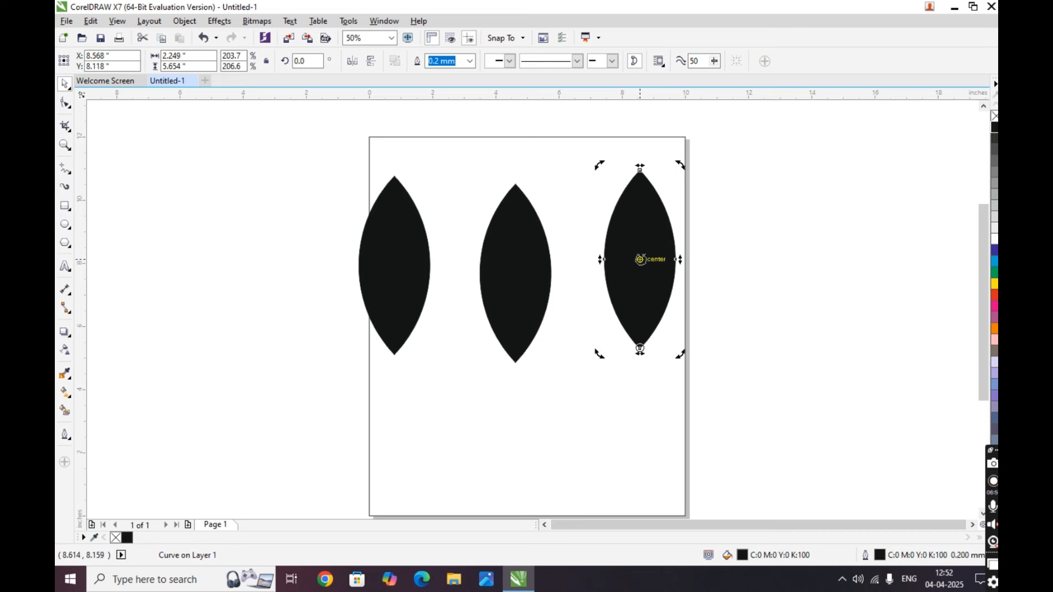
pyautogui.click(637, 338)
pyautogui.click(386, 347)
pyautogui.click(395, 354)
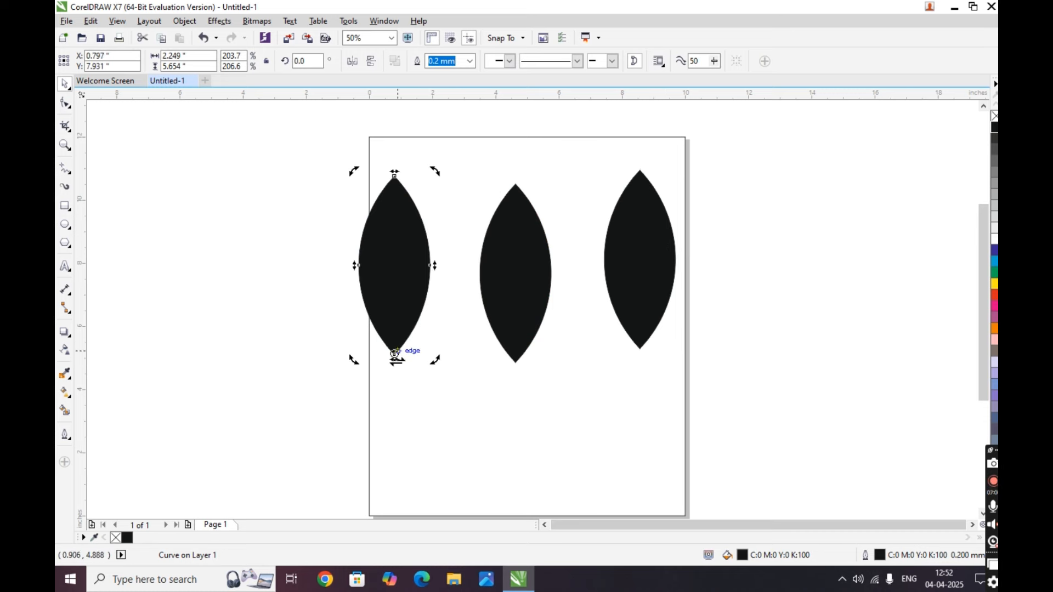
pyautogui.click(647, 285)
pyautogui.moveTo(658, 282); pyautogui.dragTo(603, 310)
pyautogui.click(611, 252)
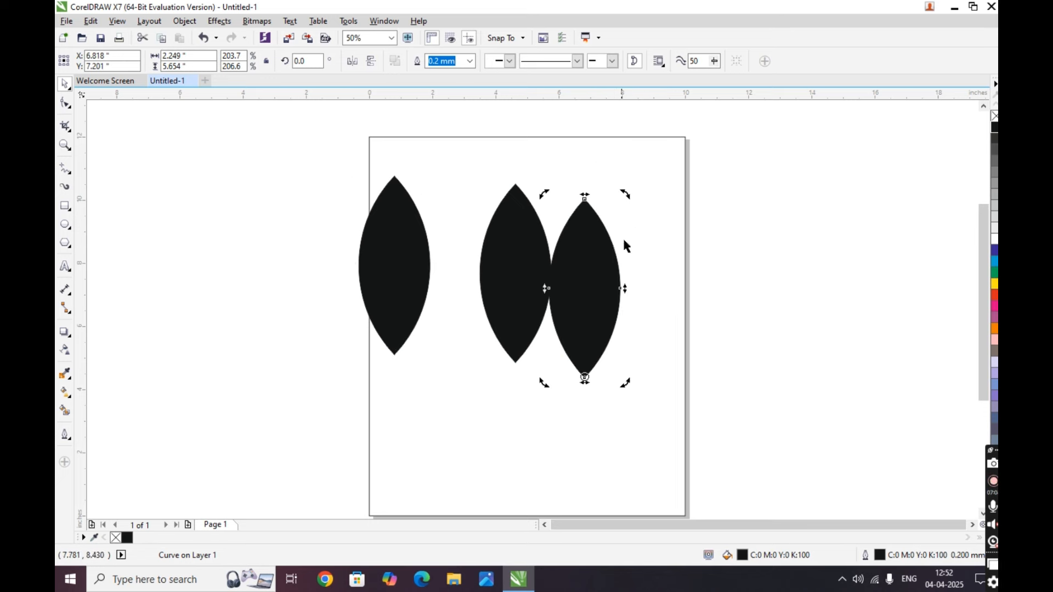
pyautogui.moveTo(626, 195); pyautogui.dragTo(675, 331)
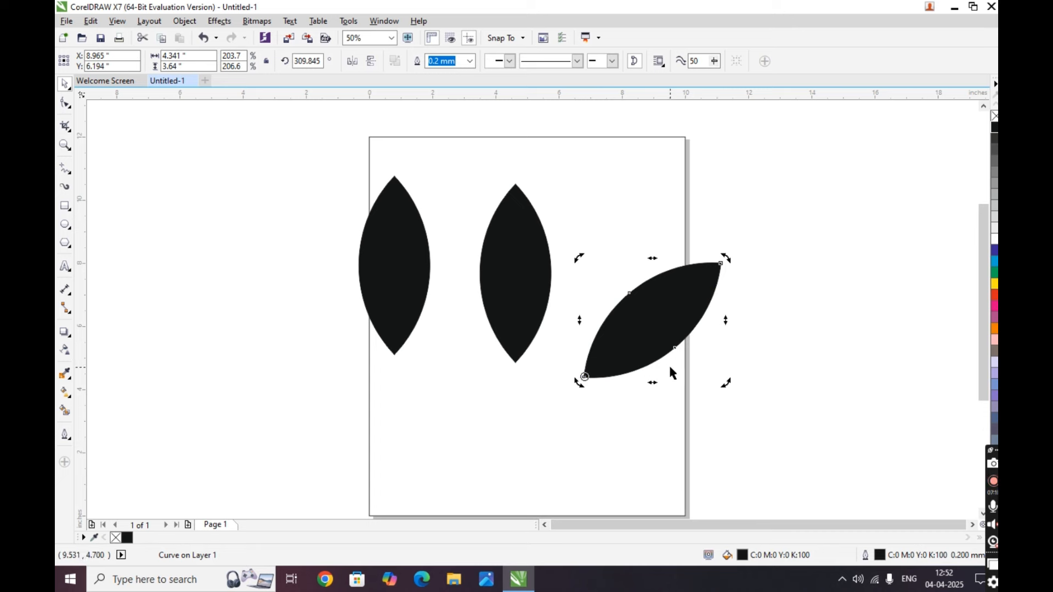
# Step: Draw a circle about 2.125 inches wide left of the page and place a half-overlapping copy to its right
pyautogui.click(65, 224)
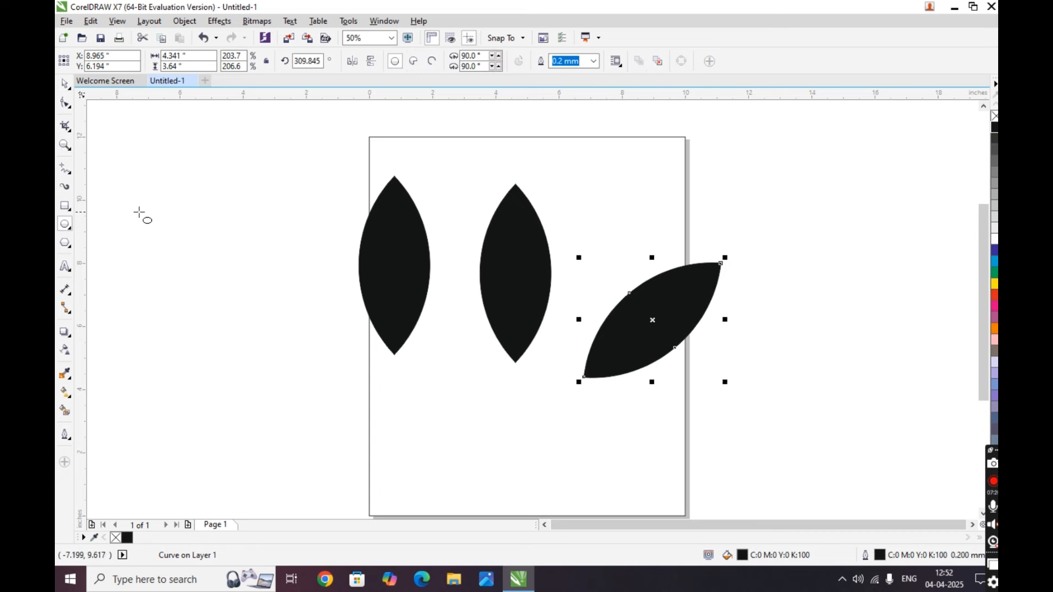
pyautogui.moveTo(141, 226); pyautogui.dragTo(209, 294)
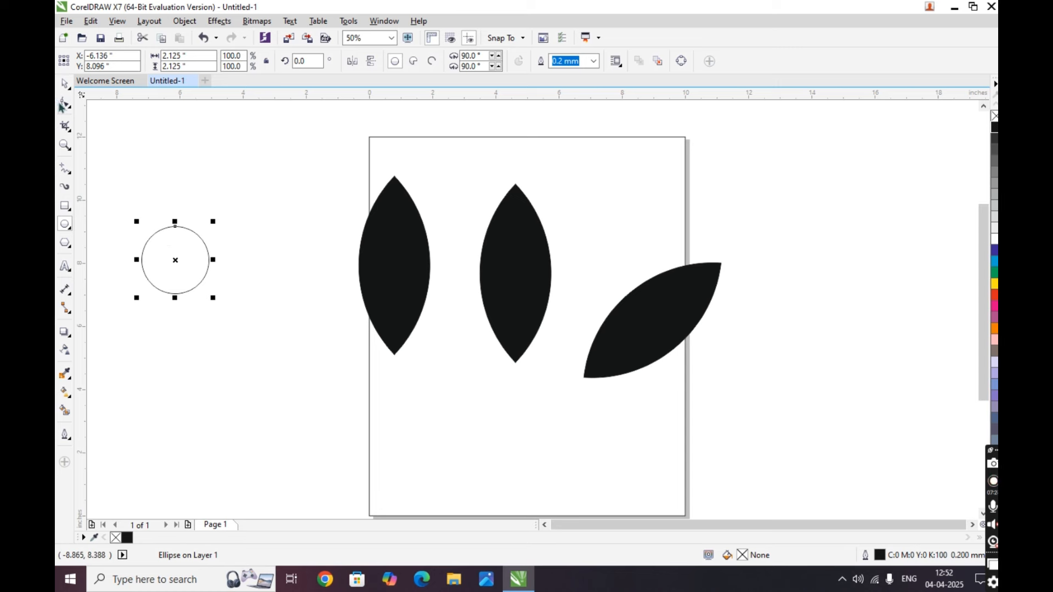
pyautogui.click(69, 87)
pyautogui.moveTo(177, 261); pyautogui.dragTo(209, 260)
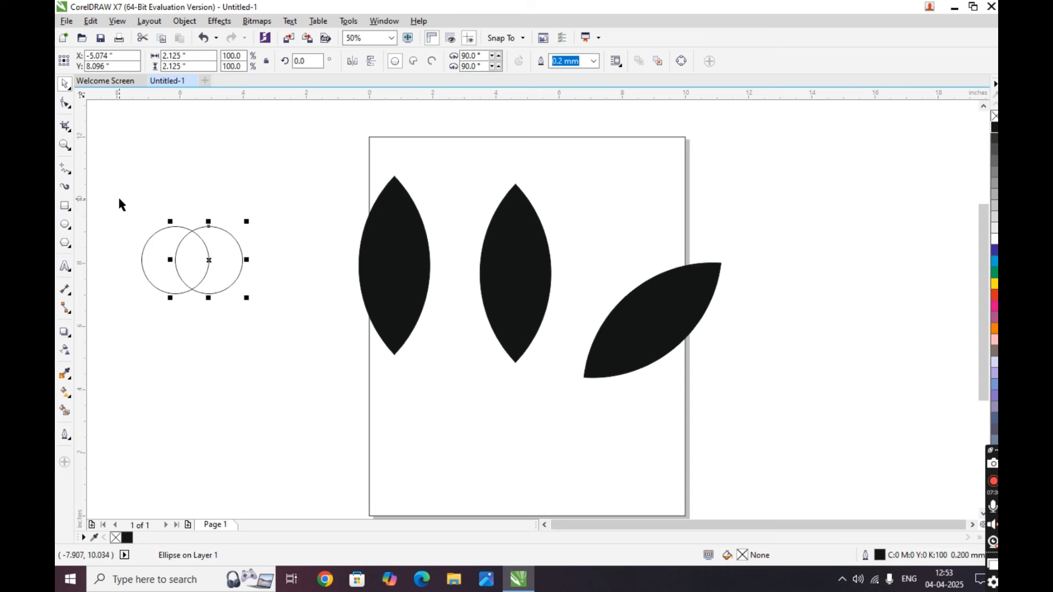
# Step: Intersect the two small circles and delete both originals, keeping only the lens-shaped overlap
pyautogui.moveTo(121, 204); pyautogui.dragTo(251, 316)
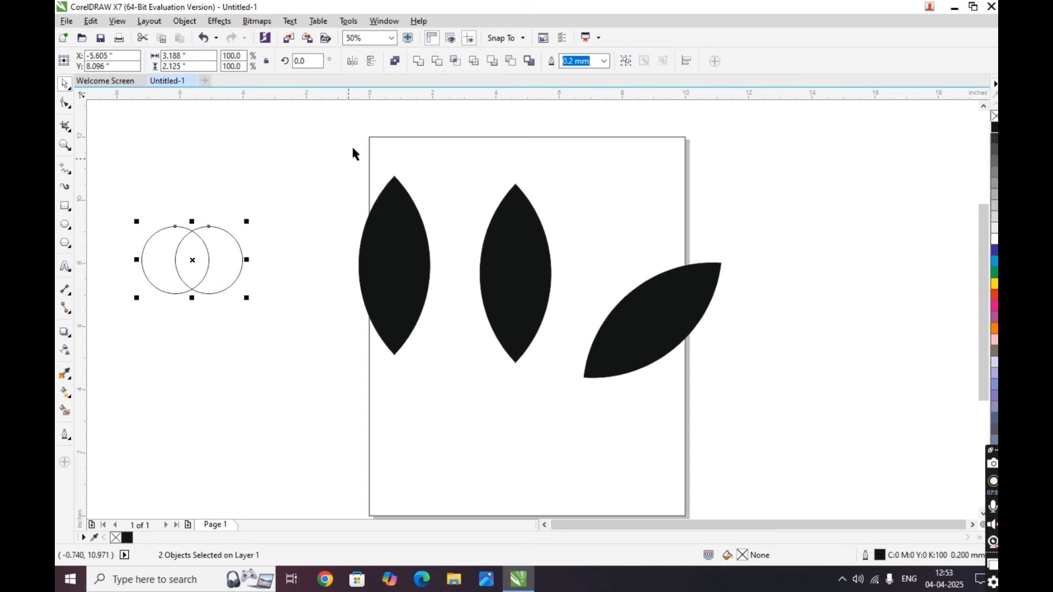
pyautogui.click(455, 61)
pyautogui.click(243, 259)
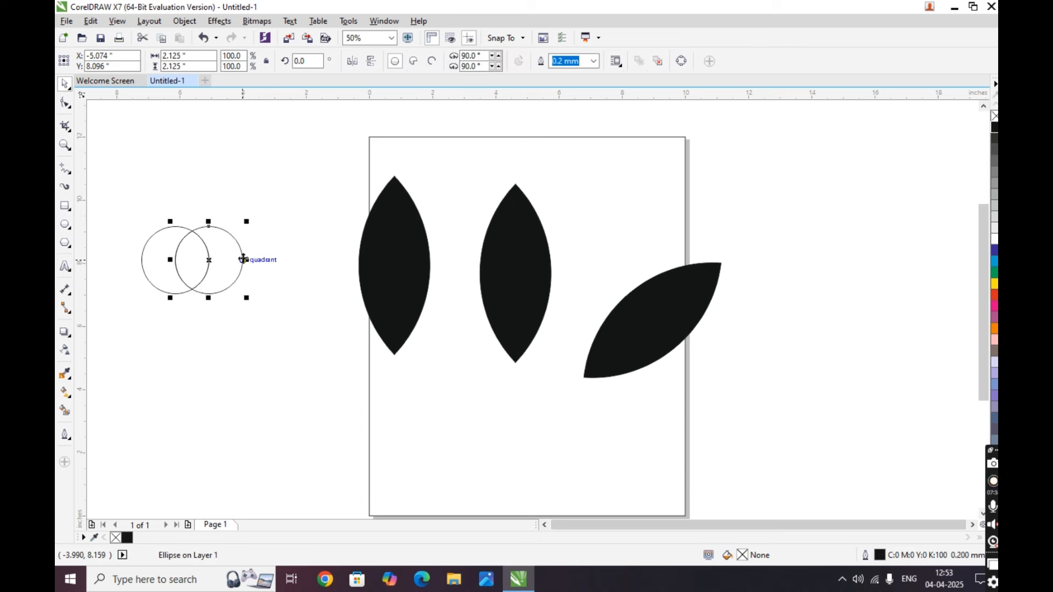
pyautogui.press('Delete')
pyautogui.click(142, 264)
pyautogui.press('Delete')
pyautogui.click(200, 262)
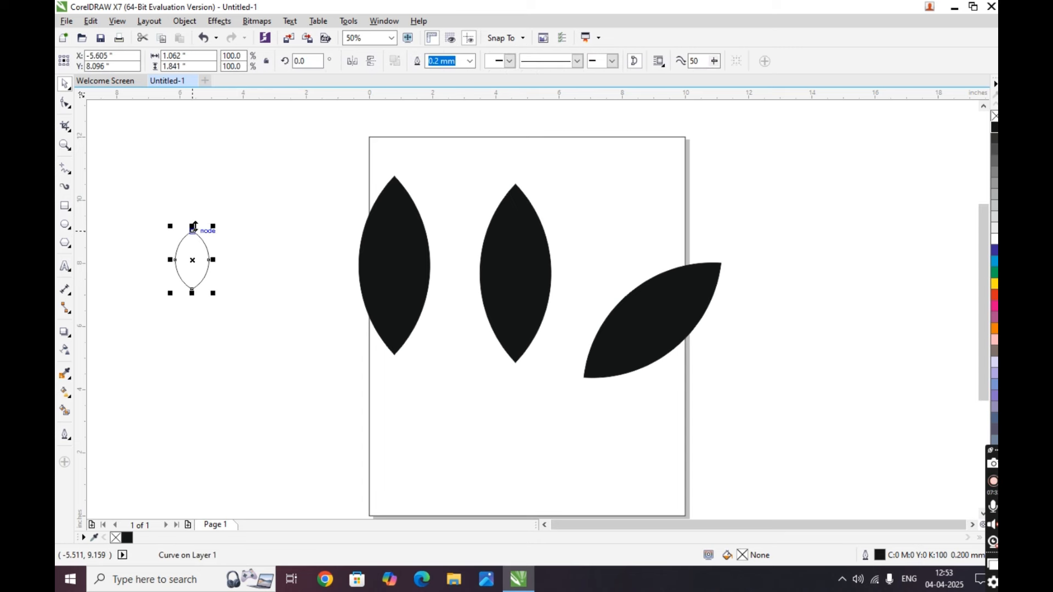
# Step: Stretch the small lens about its centre to about 3.08 inches high and rotate it around its middle to about 329.4 degrees
pyautogui.moveTo(192, 225); pyautogui.dragTo(195, 205)
pyautogui.click(198, 265)
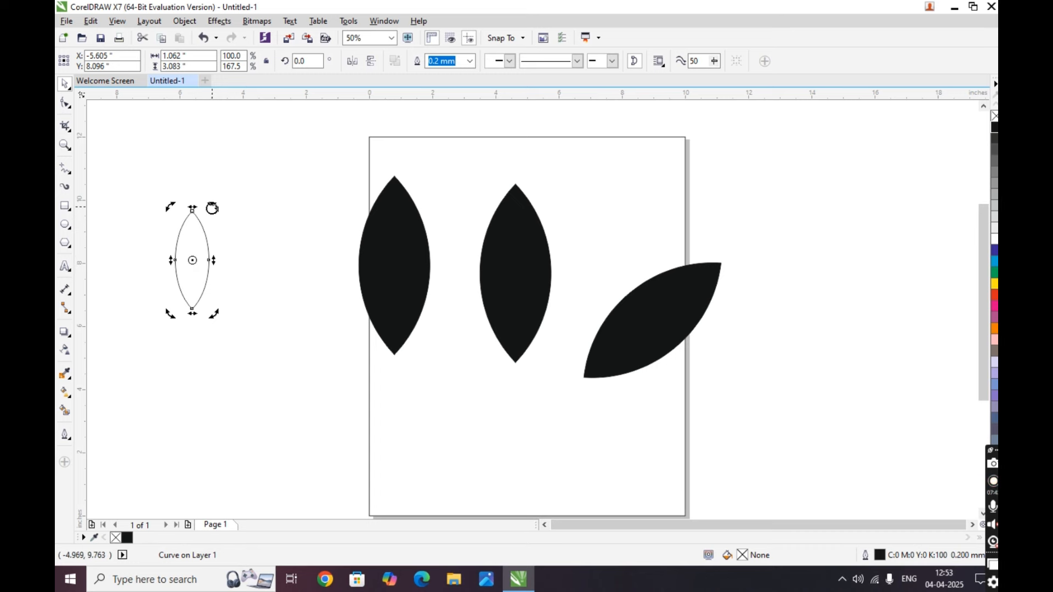
pyautogui.moveTo(213, 206); pyautogui.dragTo(242, 261)
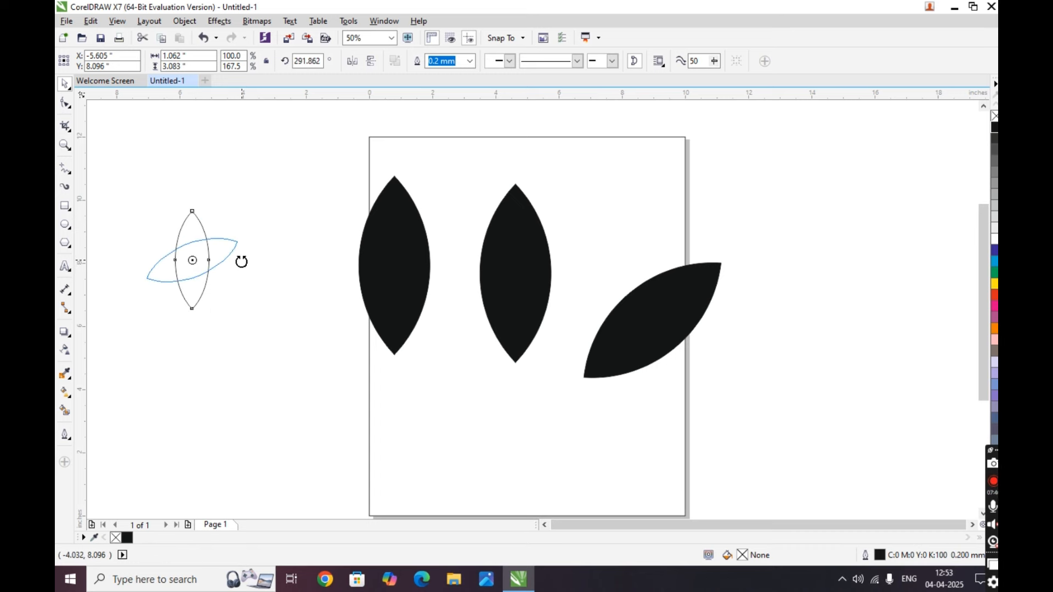
pyautogui.moveTo(241, 262); pyautogui.dragTo(232, 229)
# Step: Rotate the right black petal further clockwise around its pivot at the tip to about 236.5 degrees
pyautogui.click(624, 334)
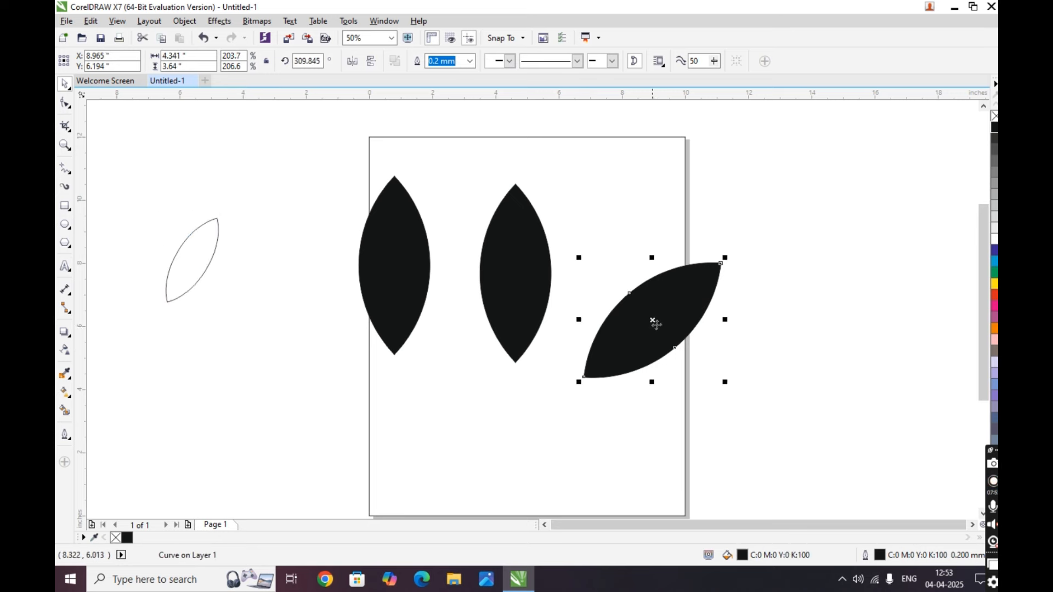
pyautogui.click(661, 341)
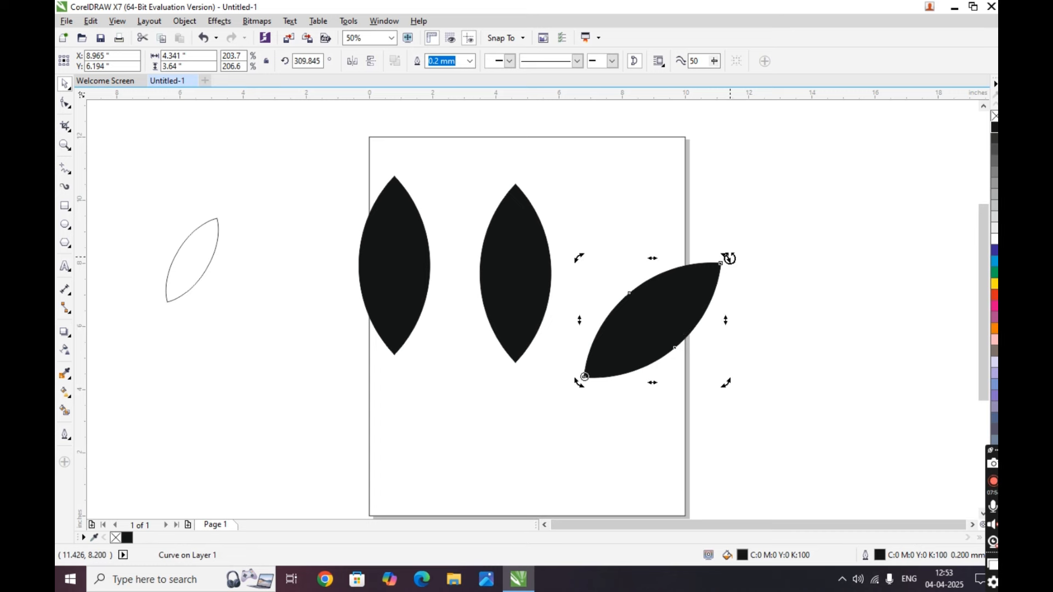
pyautogui.moveTo(729, 258); pyautogui.dragTo(626, 397)
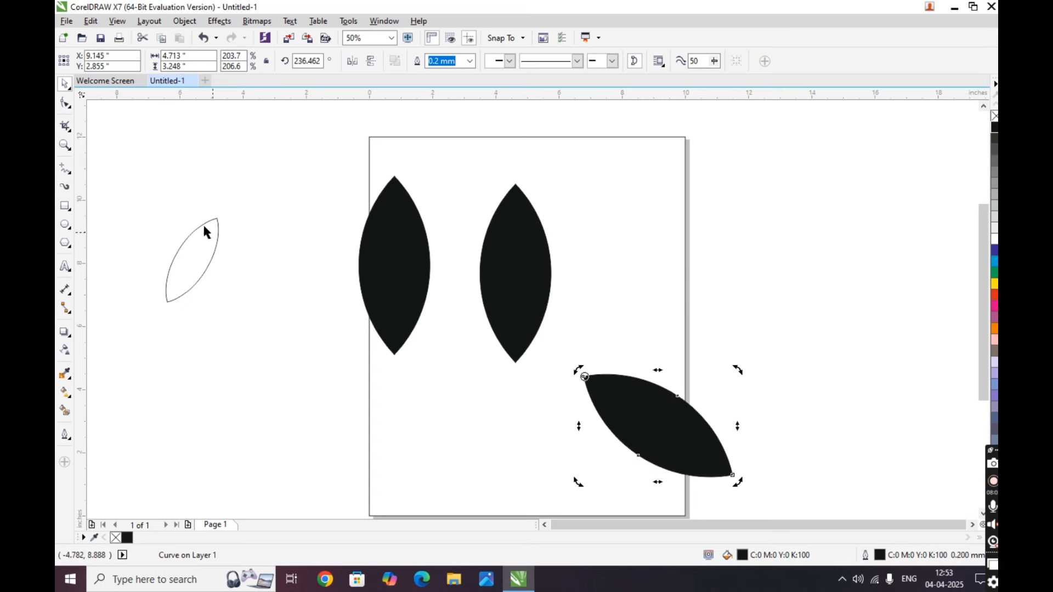
# Step: Delete the small unfilled lens left of the page and select the rotated black petal
pyautogui.moveTo(116, 183); pyautogui.dragTo(229, 320)
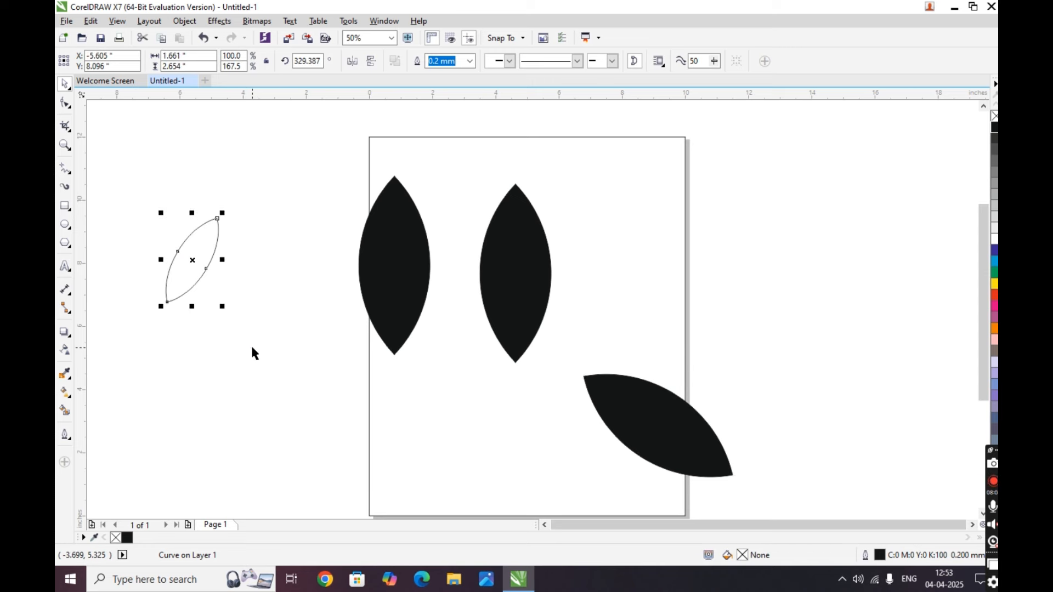
pyautogui.press('Delete')
pyautogui.click(634, 402)
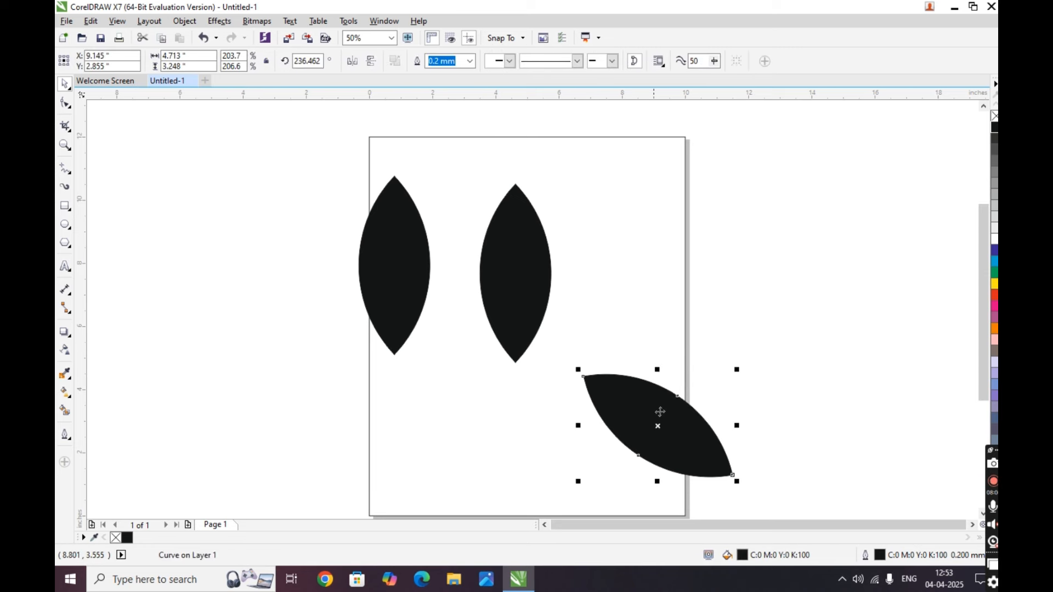
# Step: Rotate the right petal about its tip to about 299.1 degrees and move it beside the middle petal's lower tip
pyautogui.click(697, 451)
pyautogui.moveTo(739, 371); pyautogui.dragTo(655, 221)
pyautogui.moveTo(675, 346); pyautogui.dragTo(614, 328)
# Step: Nudge the right petal slightly left and down, closer to the middle petal's lower tip
pyautogui.scroll(1, 603, 340)
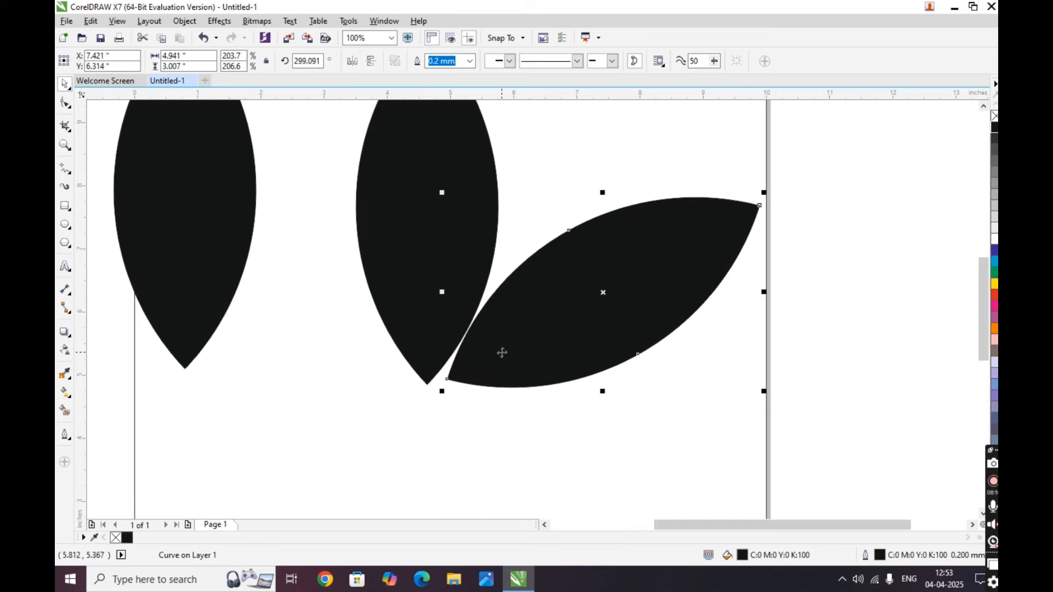
pyautogui.click(512, 357)
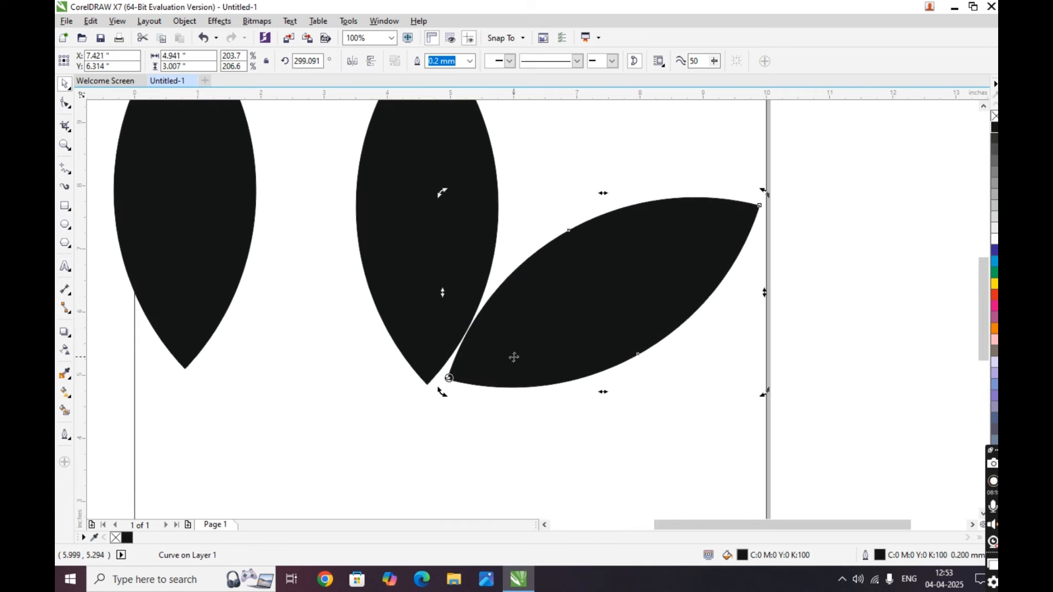
pyautogui.press('Left')
pyautogui.press('Left')
pyautogui.press('Left')
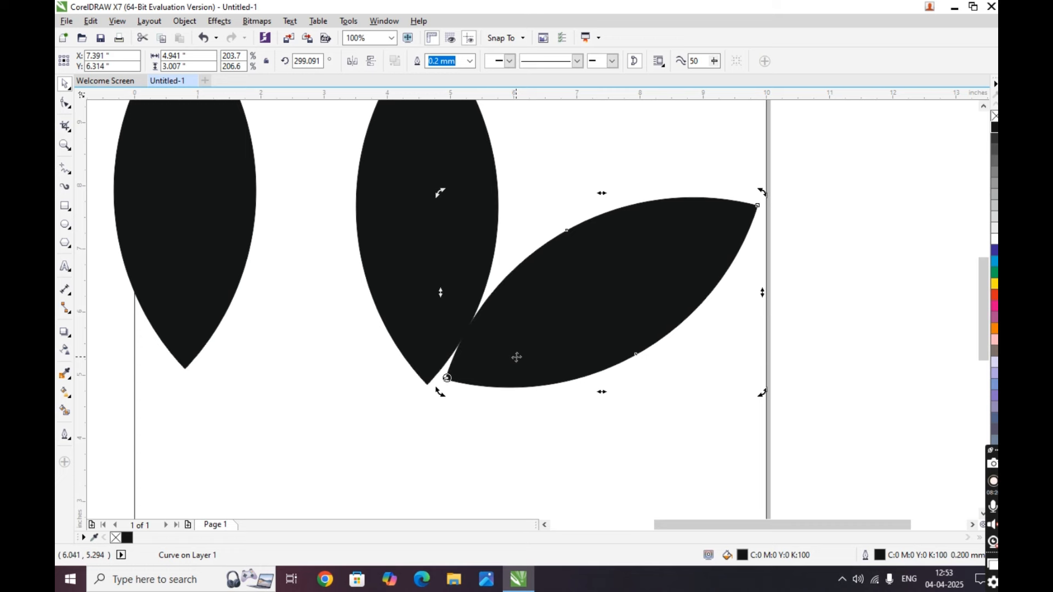
pyautogui.click(525, 379)
pyautogui.click(500, 376)
pyautogui.press('Down')
pyautogui.press('Down')
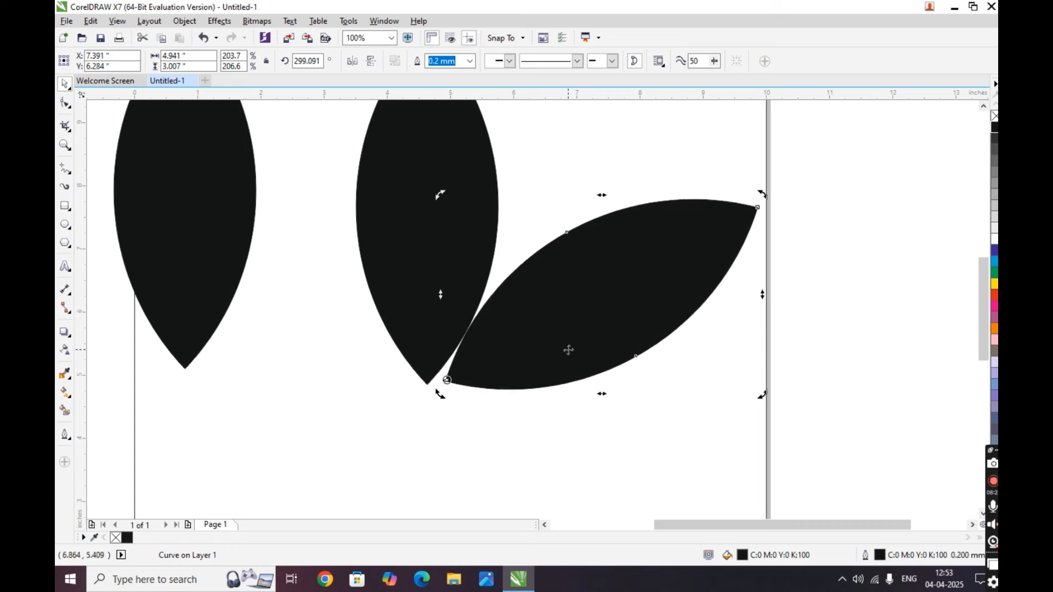
# Step: Rotate the right petal to about 296.3 degrees and nudge its centre to about X 7.454, Y 6.327 inches
pyautogui.press('Up')
pyautogui.press('Up')
pyautogui.press('Up')
pyautogui.press('Up')
pyautogui.press('Up')
pyautogui.press('Up')
pyautogui.press('Up')
pyautogui.press('Left')
pyautogui.press('Left')
pyautogui.press('Left')
pyautogui.press('Left')
pyautogui.moveTo(759, 190); pyautogui.dragTo(769, 203)
pyautogui.press('Left')
pyautogui.press('Left')
pyautogui.press('Left')
pyautogui.press('Left')
pyautogui.press('Up')
pyautogui.press('Up')
pyautogui.press('Up')
pyautogui.press('Up')
pyautogui.press('Up')
pyautogui.press('Up')
pyautogui.press('Up')
pyautogui.press('Up')
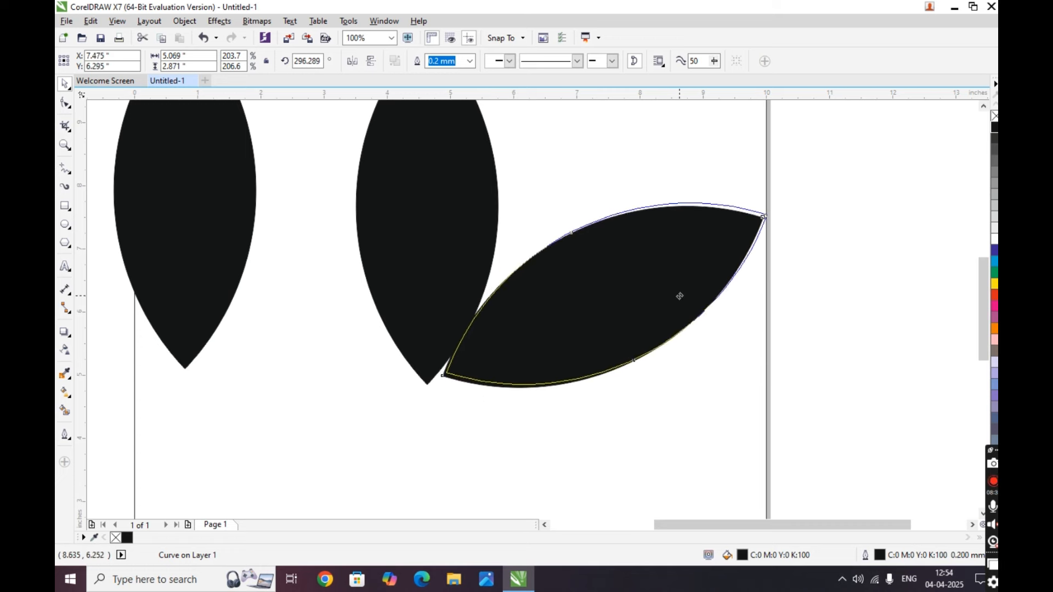
pyautogui.press('Right')
pyautogui.press('Right')
pyautogui.press('Right')
pyautogui.press('Right')
pyautogui.press('Right')
pyautogui.press('Right')
pyautogui.press('Right')
pyautogui.press('Right')
# Step: Rotate the left petal about its lower tip to about 53.7 degrees and move it against the middle petal's base
pyautogui.scroll(-1, 611, 309)
pyautogui.scroll(-1, 610, 310)
pyautogui.doubleClick(506, 307)
pyautogui.moveTo(482, 232); pyautogui.dragTo(520, 307)
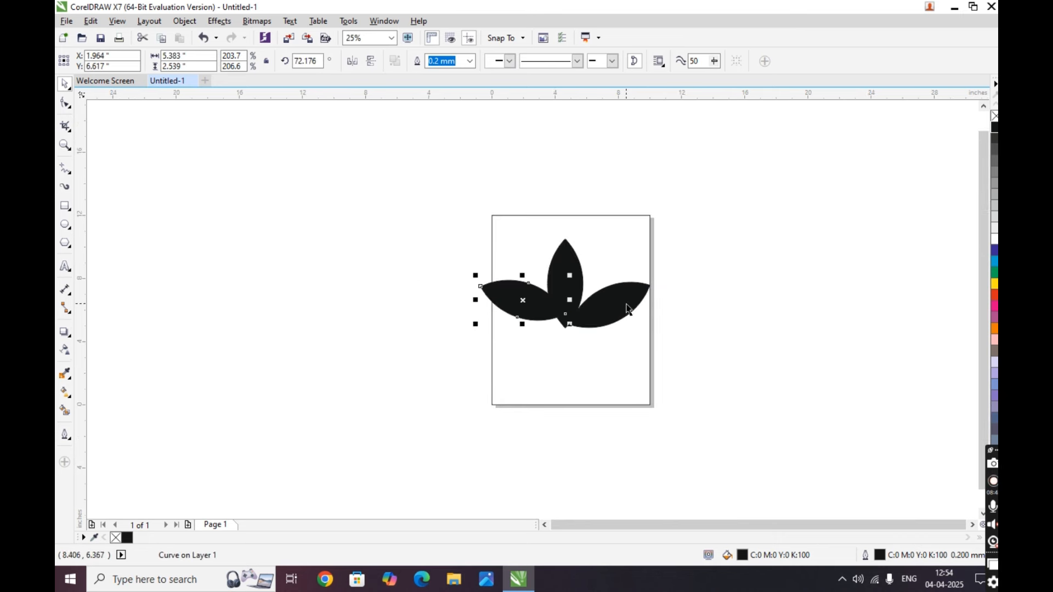
pyautogui.click(531, 313)
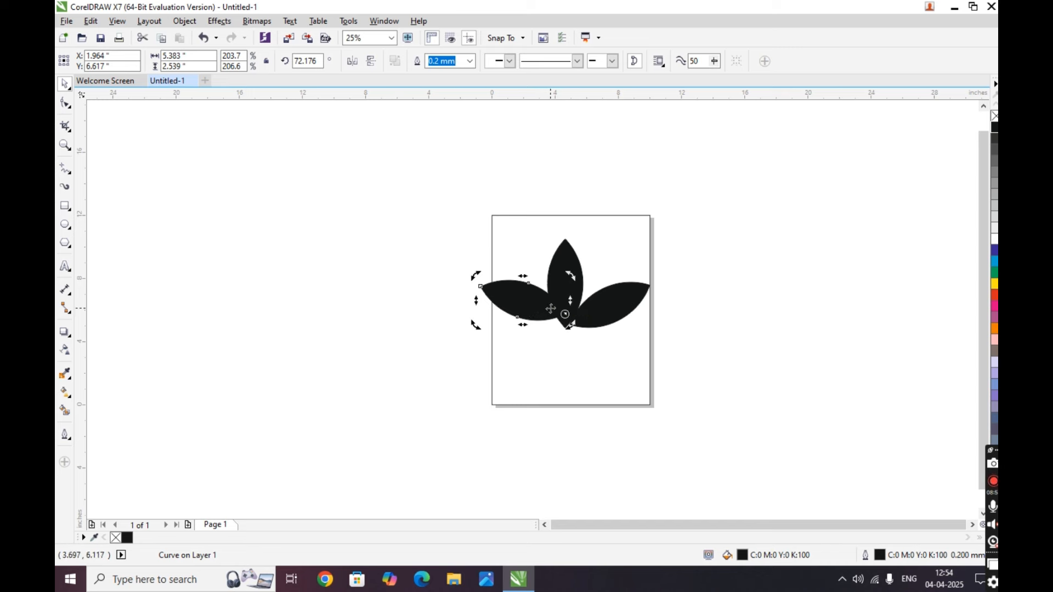
pyautogui.moveTo(477, 323); pyautogui.dragTo(525, 313)
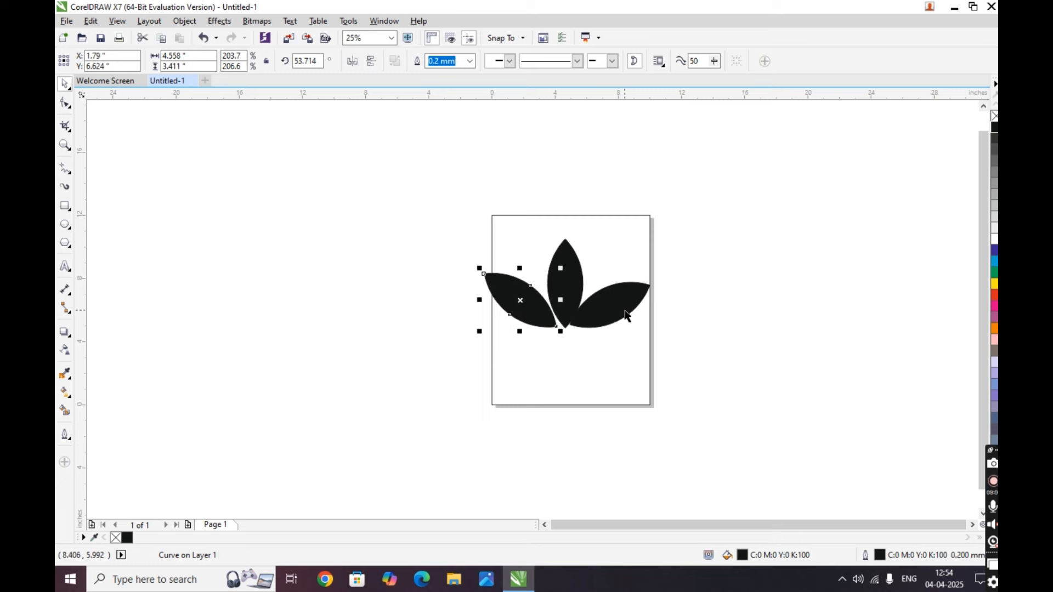
pyautogui.scroll(1, 539, 318)
pyautogui.moveTo(543, 314); pyautogui.dragTo(541, 310)
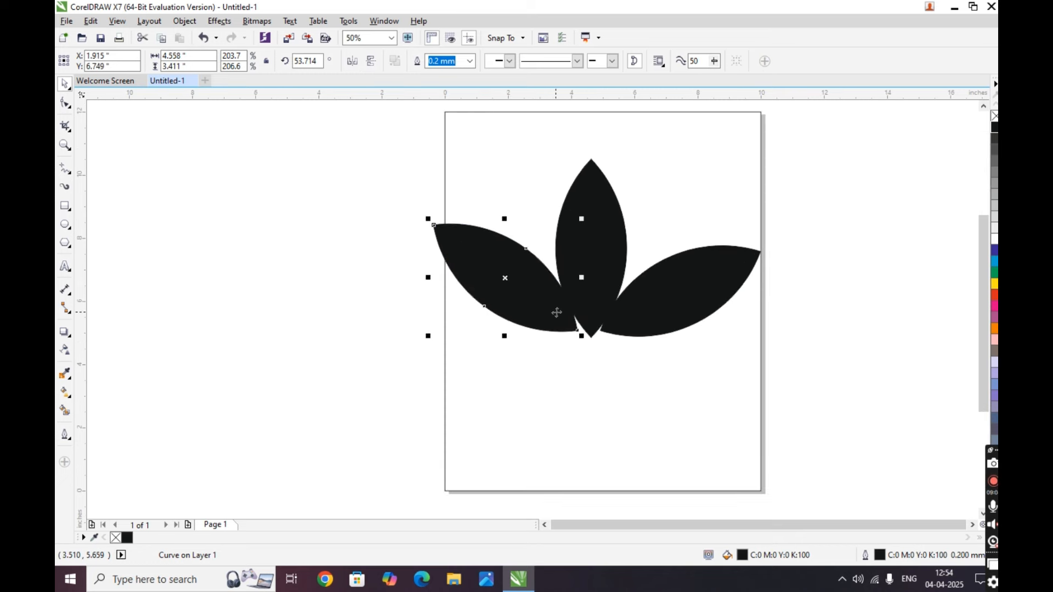
# Step: Delete the rotated left petal
pyautogui.scroll(2, 556, 308)
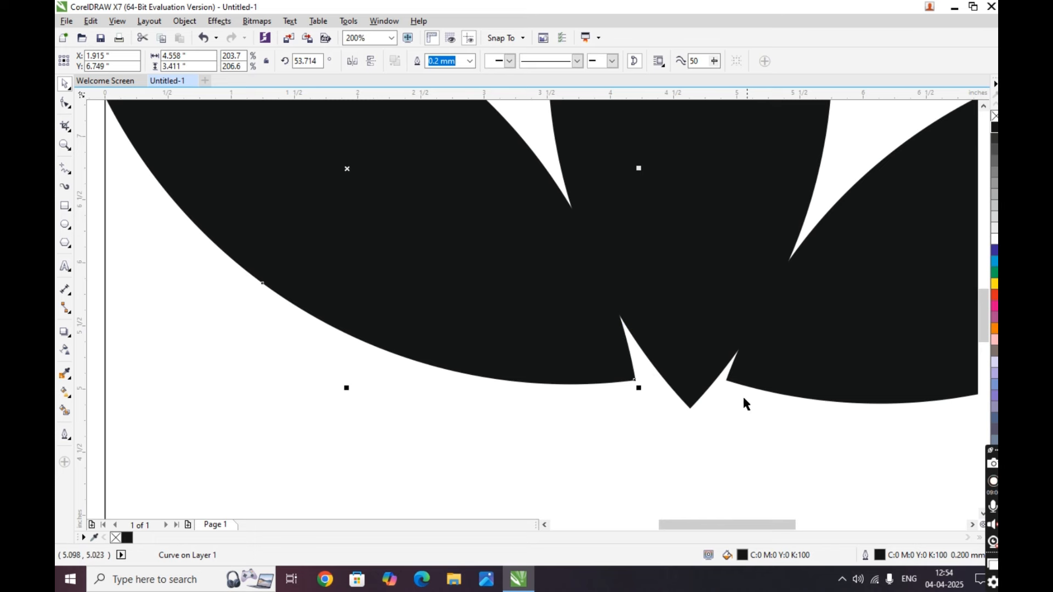
pyautogui.scroll(-1, 559, 357)
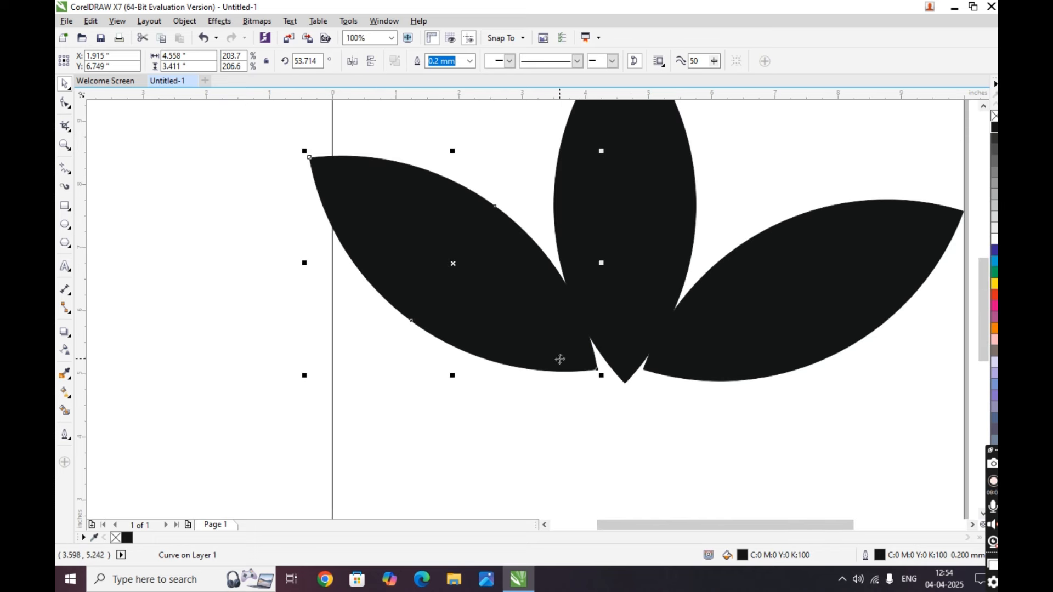
pyautogui.click(513, 343)
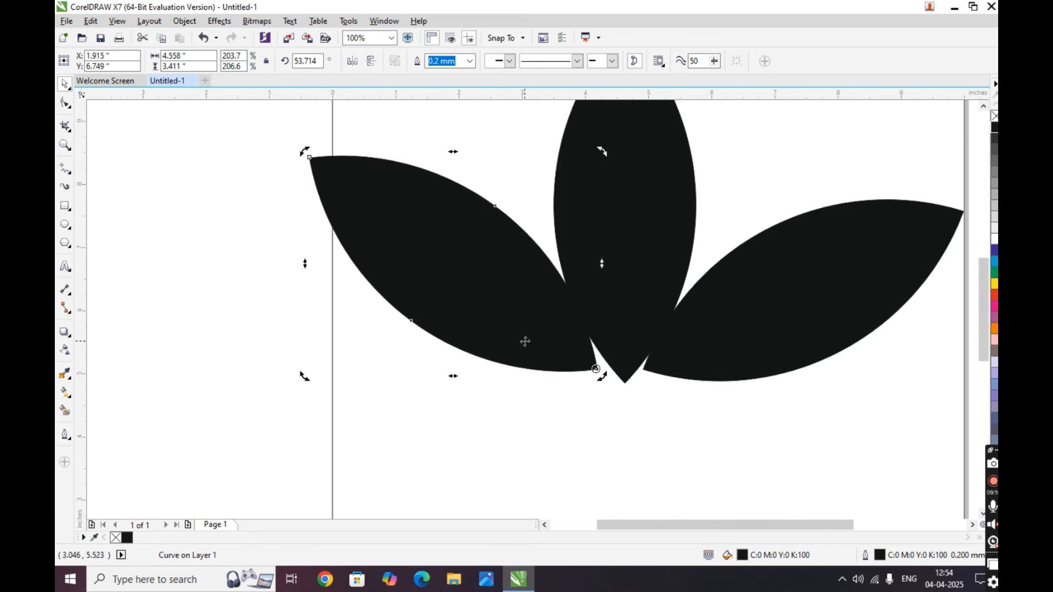
pyautogui.press('Delete')
# Step: Duplicate the right petal in place, mirror the copy horizontally, and move it to the opposite side of the middle petal
pyautogui.click(717, 321)
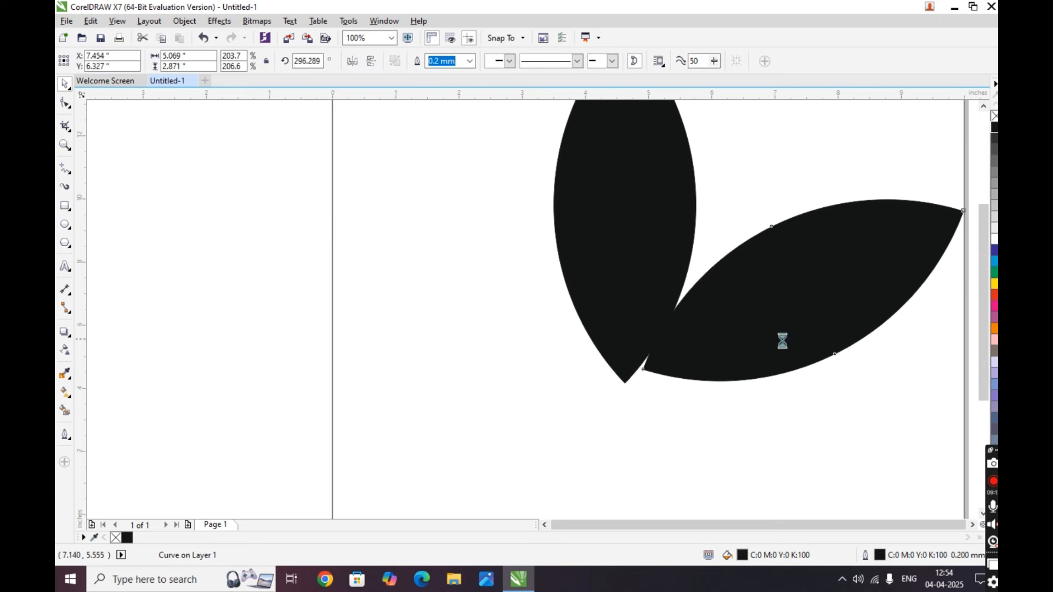
pyautogui.scroll(-1, 783, 340)
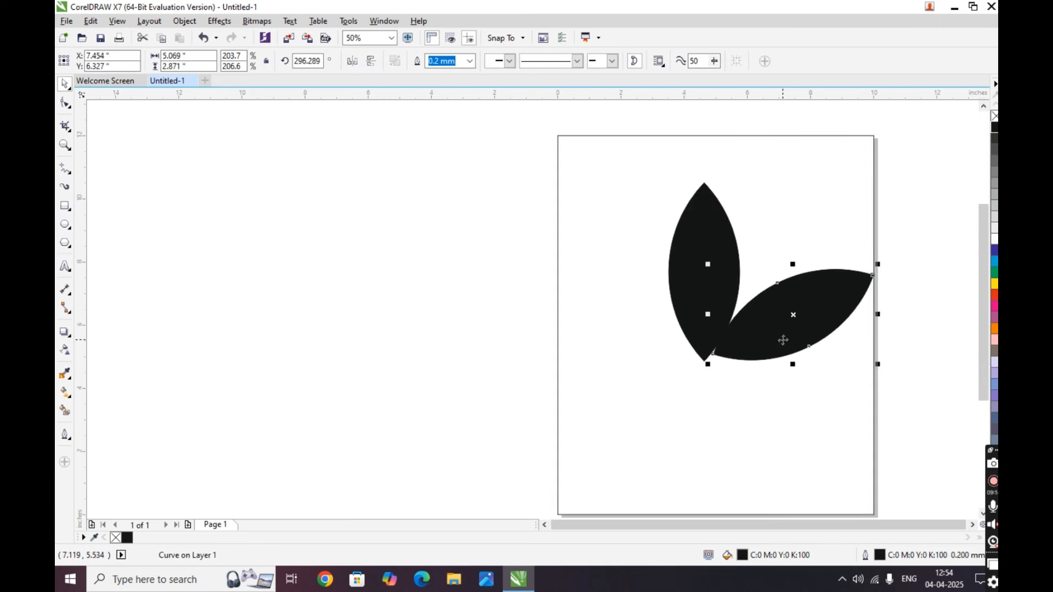
pyautogui.hotkey('ctrl', 'c')
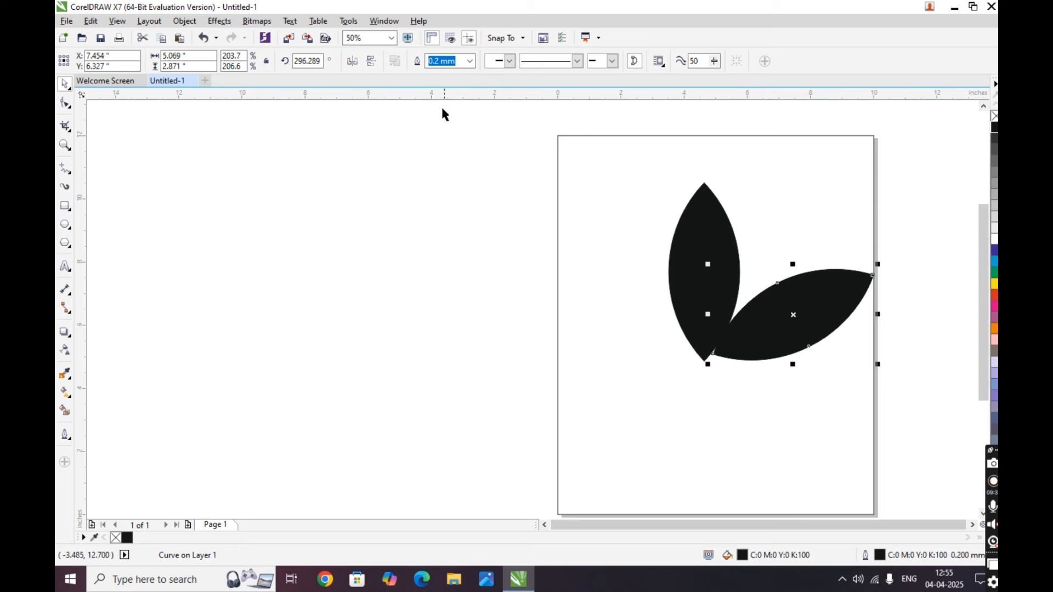
pyautogui.click(353, 61)
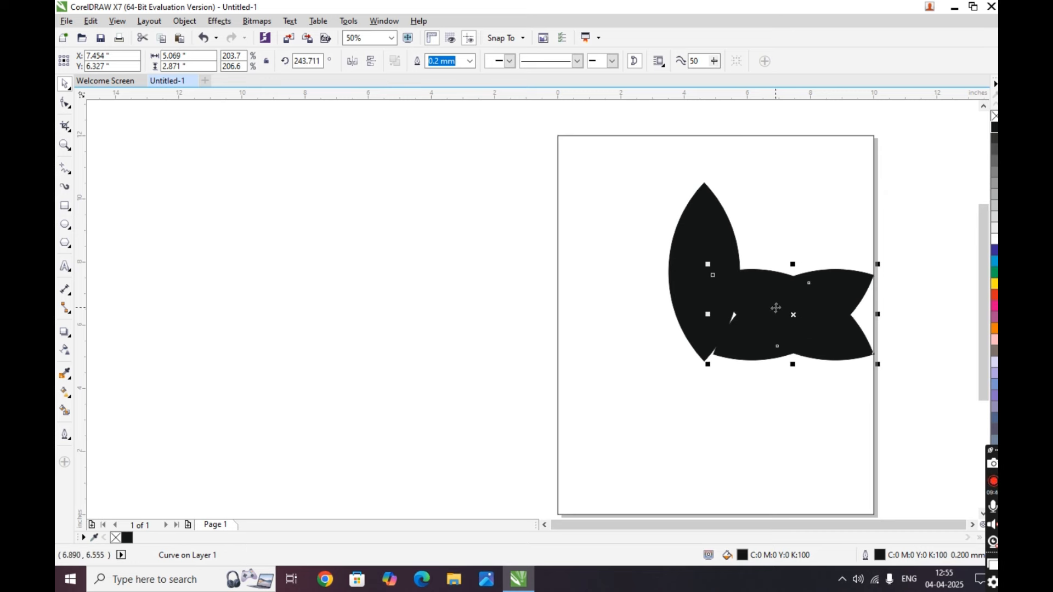
pyautogui.moveTo(775, 308); pyautogui.dragTo(633, 335)
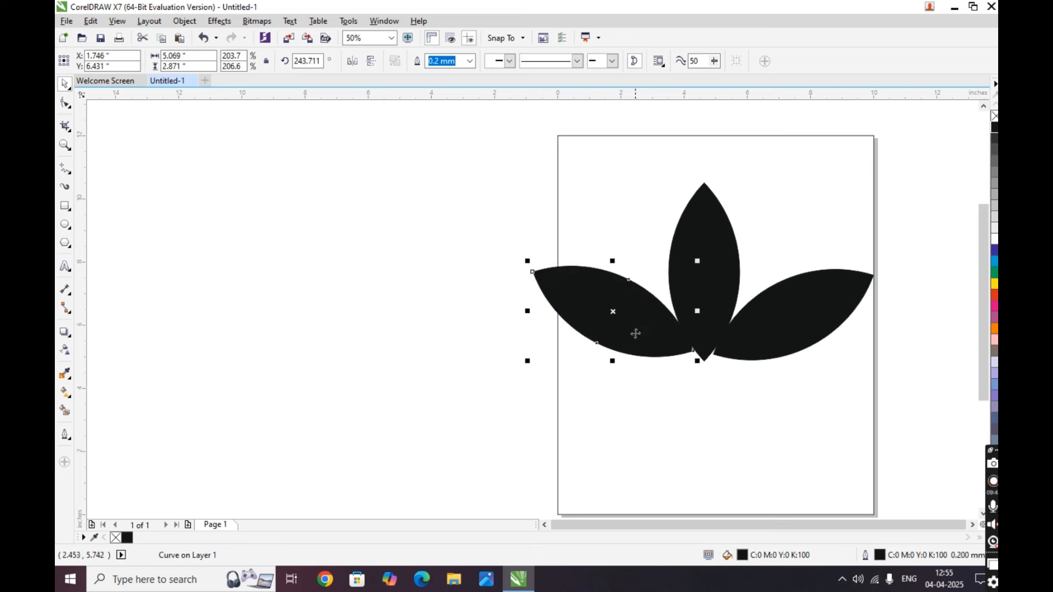
# Step: Align the left petal level with the right petal and nudge it inward to about X 1.776 inches
pyautogui.scroll(2, 686, 339)
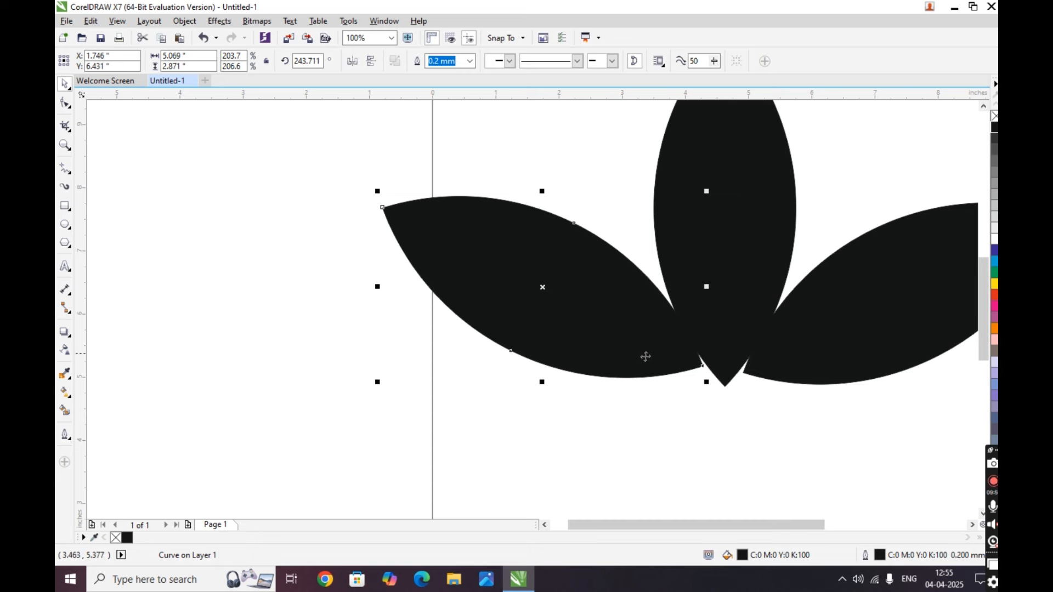
pyautogui.scroll(-2, 589, 367)
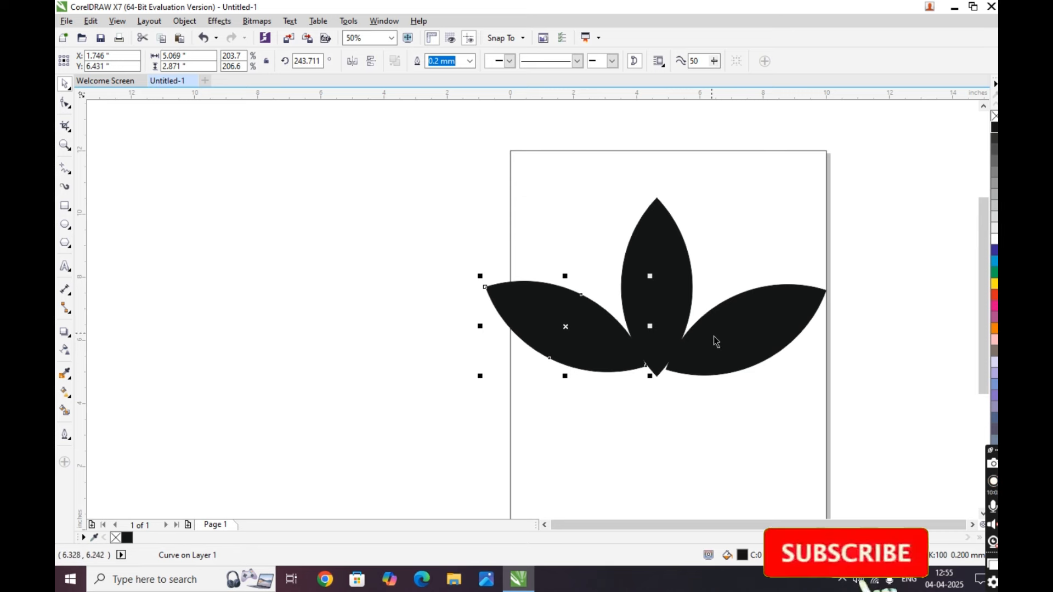
pyautogui.keyDown('shift'); pyautogui.click(731, 344); pyautogui.keyUp('shift')
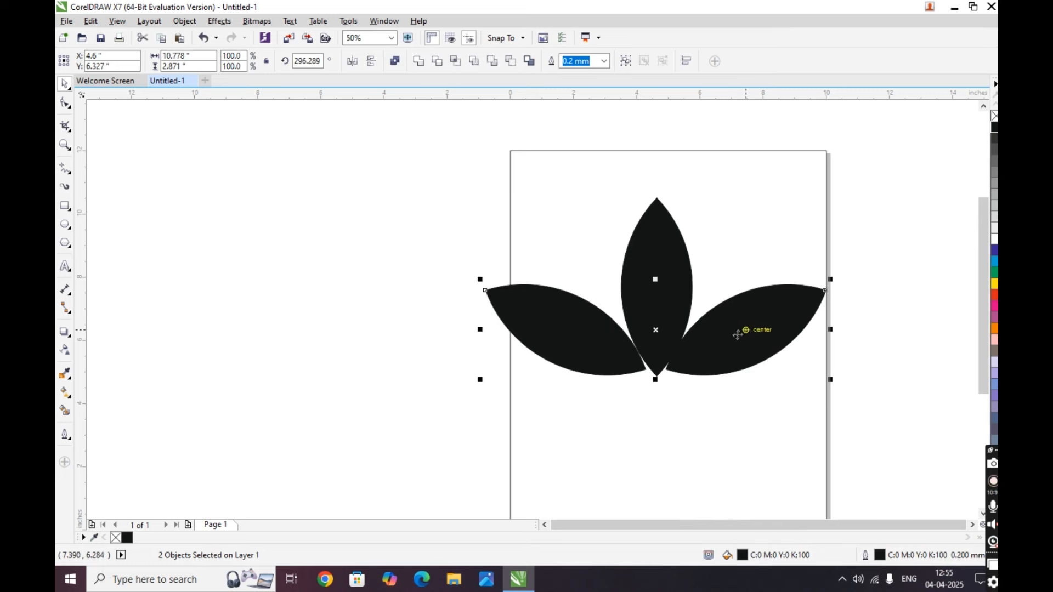
pyautogui.click(422, 357)
pyautogui.click(584, 348)
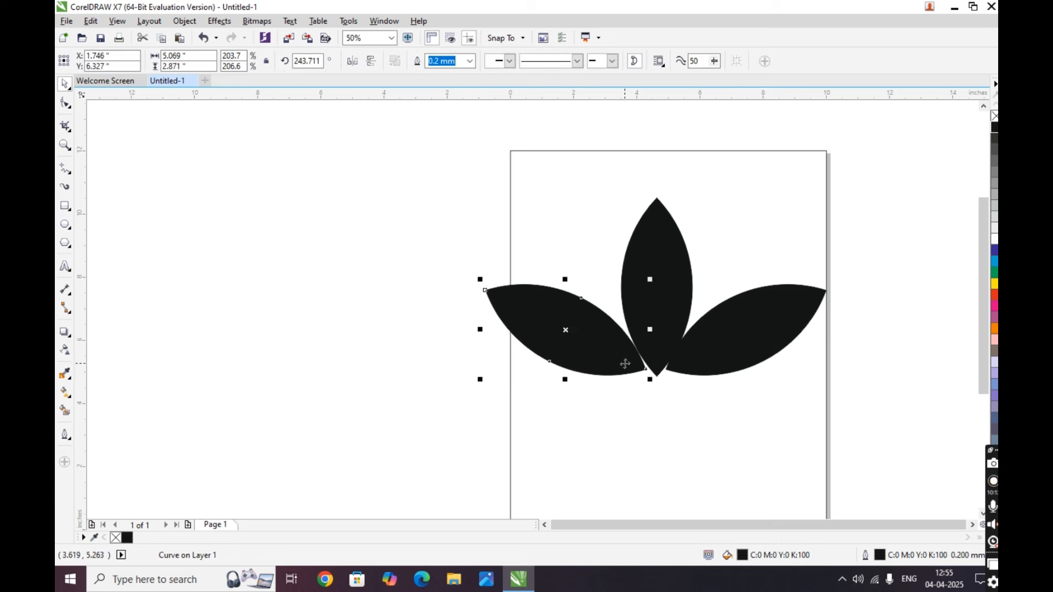
pyautogui.moveTo(628, 363); pyautogui.dragTo(630, 376)
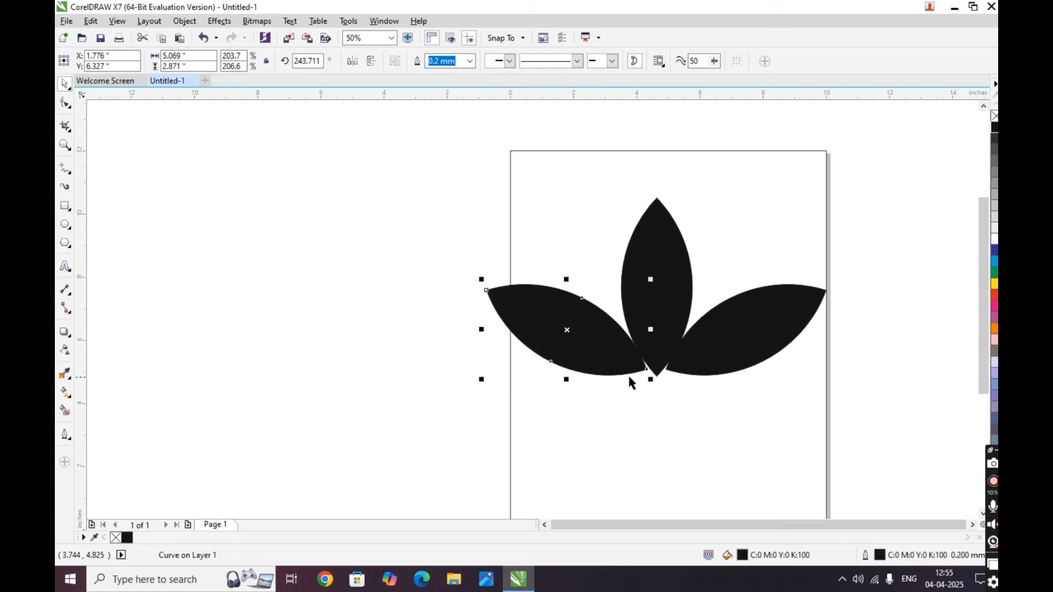
# Step: Try rotating the right petal about its tip to about 314.1 degrees and undo the rotation
pyautogui.click(708, 363)
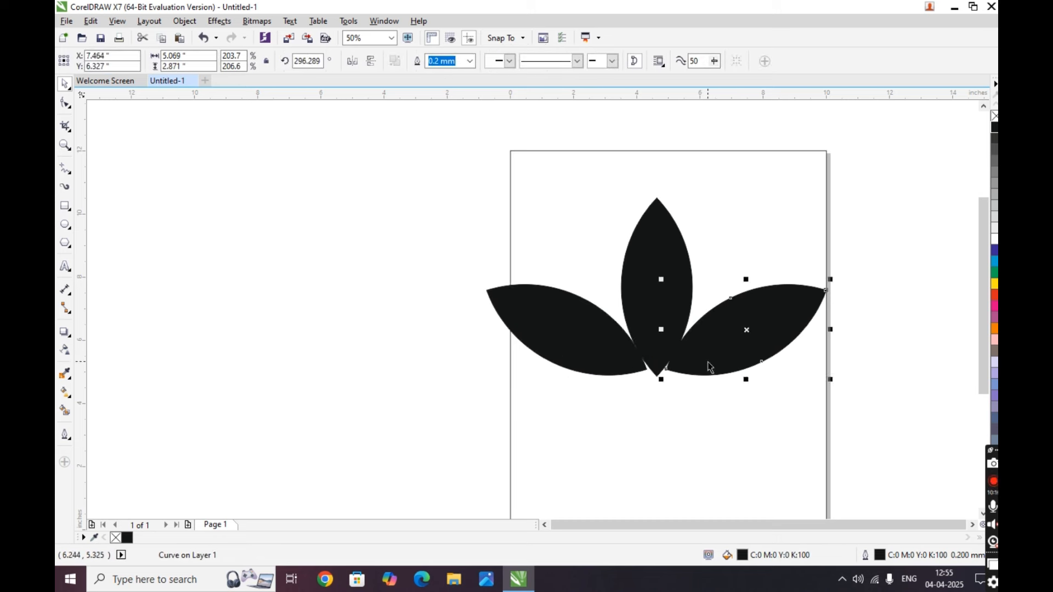
pyautogui.click(669, 372)
pyautogui.moveTo(660, 379); pyautogui.dragTo(665, 382)
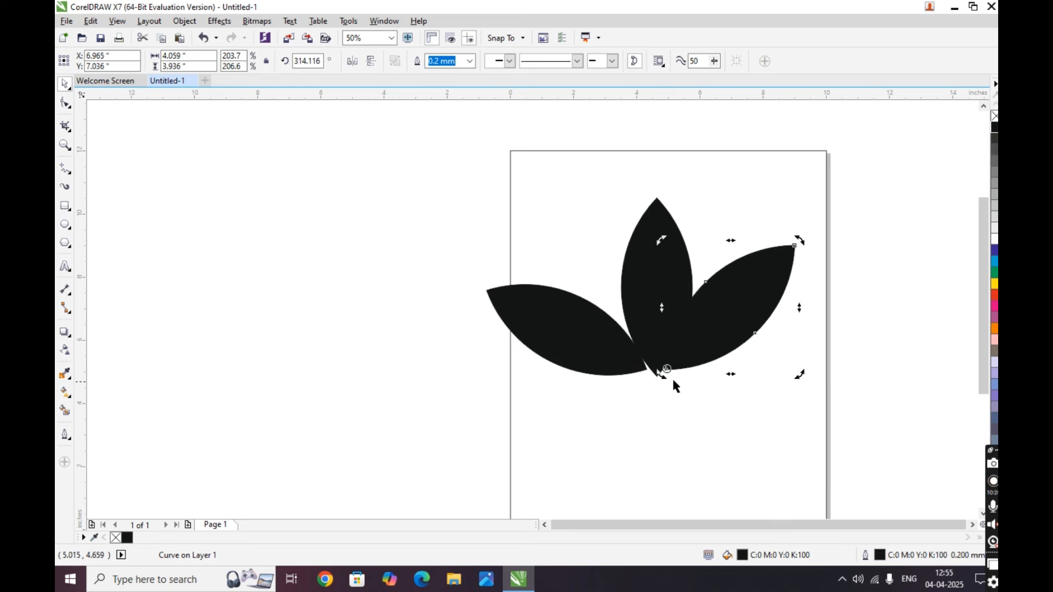
pyautogui.hotkey('ctrl', 'z')
# Step: Move the right petal slightly inward and down to about X 7.433, Y 6.264 inches against the middle petal's base
pyautogui.moveTo(737, 345); pyautogui.dragTo(739, 350)
pyautogui.moveTo(750, 354); pyautogui.dragTo(747, 351)
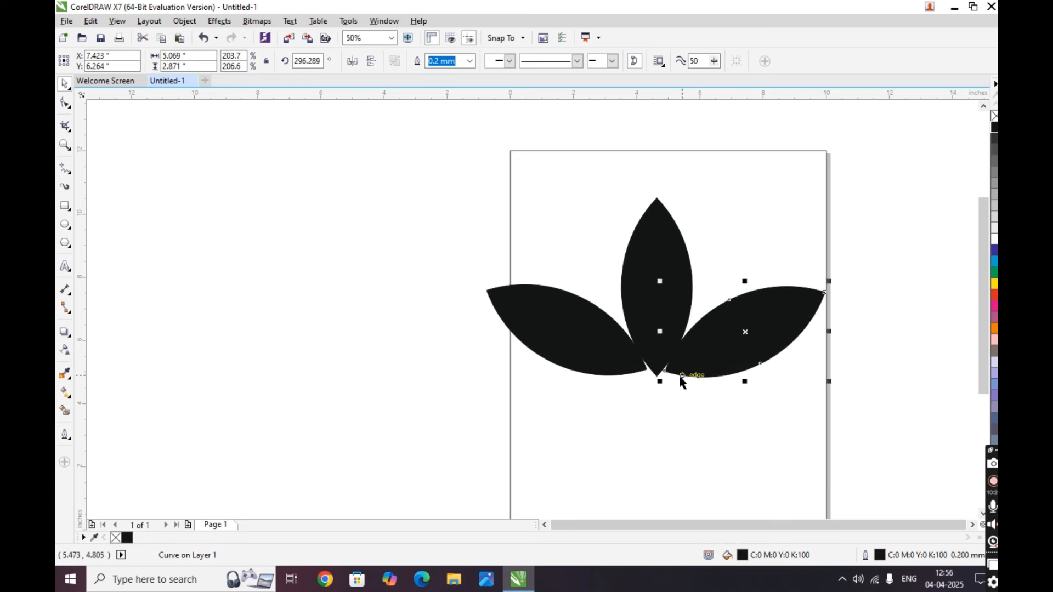
pyautogui.scroll(2, 675, 375)
pyautogui.scroll(2, 672, 369)
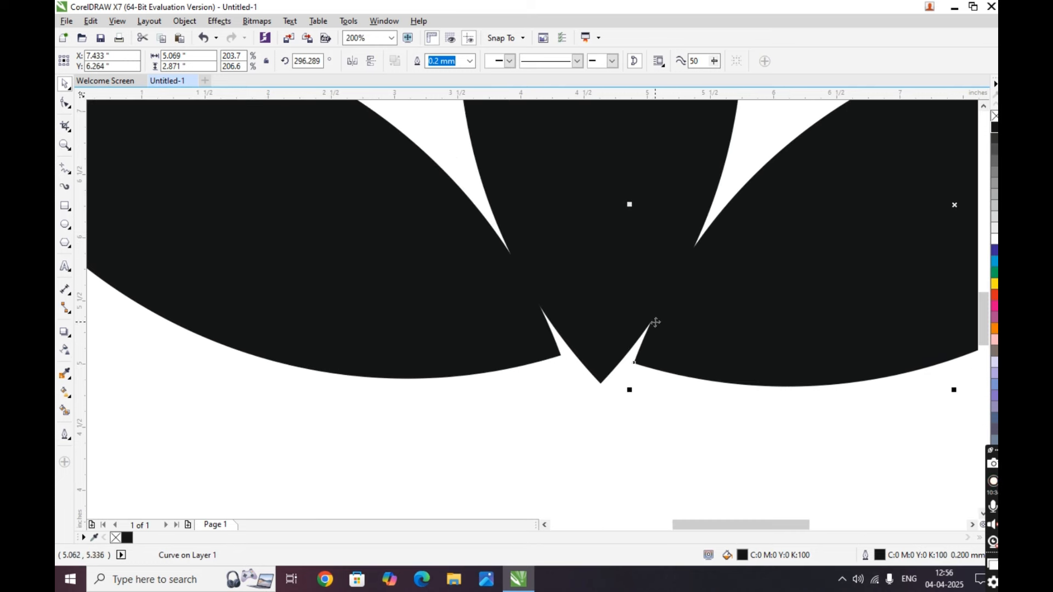
pyautogui.scroll(-4, 655, 322)
pyautogui.click(917, 322)
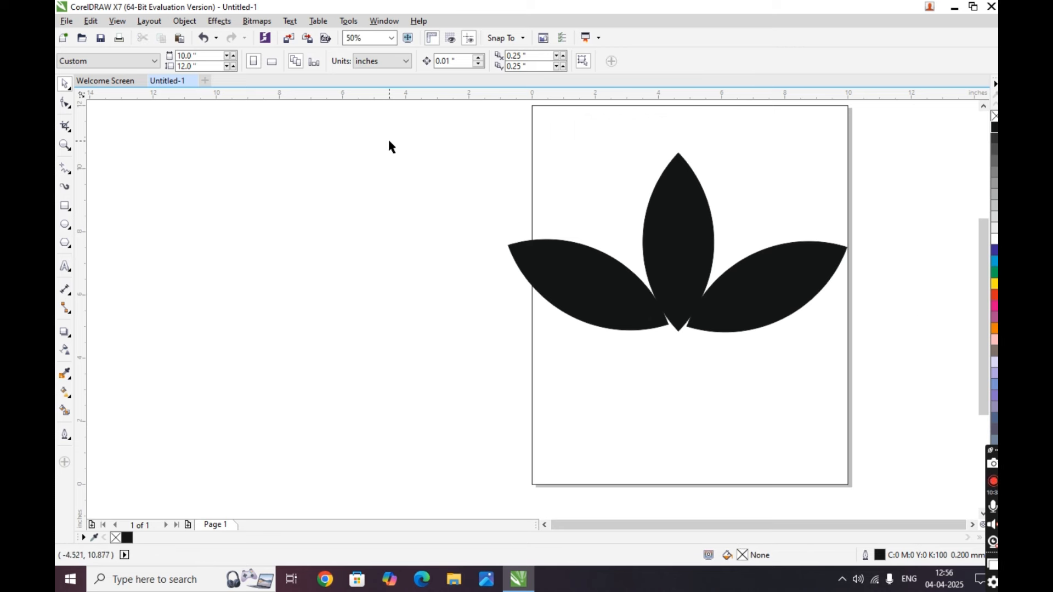
# Step: Group the three black petals into one object
pyautogui.moveTo(371, 139); pyautogui.dragTo(874, 378)
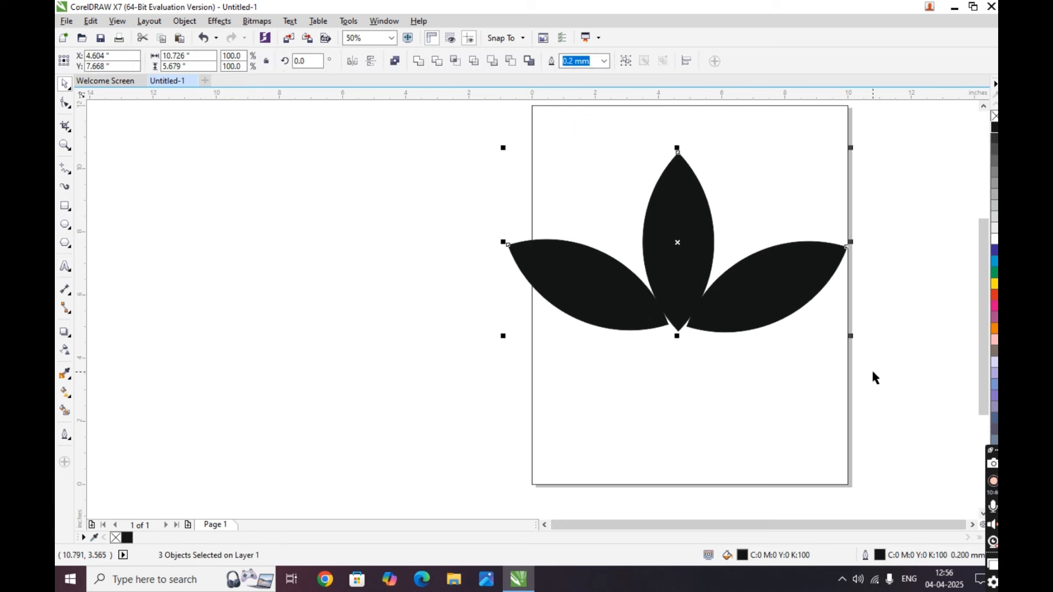
pyautogui.rightClick(684, 274)
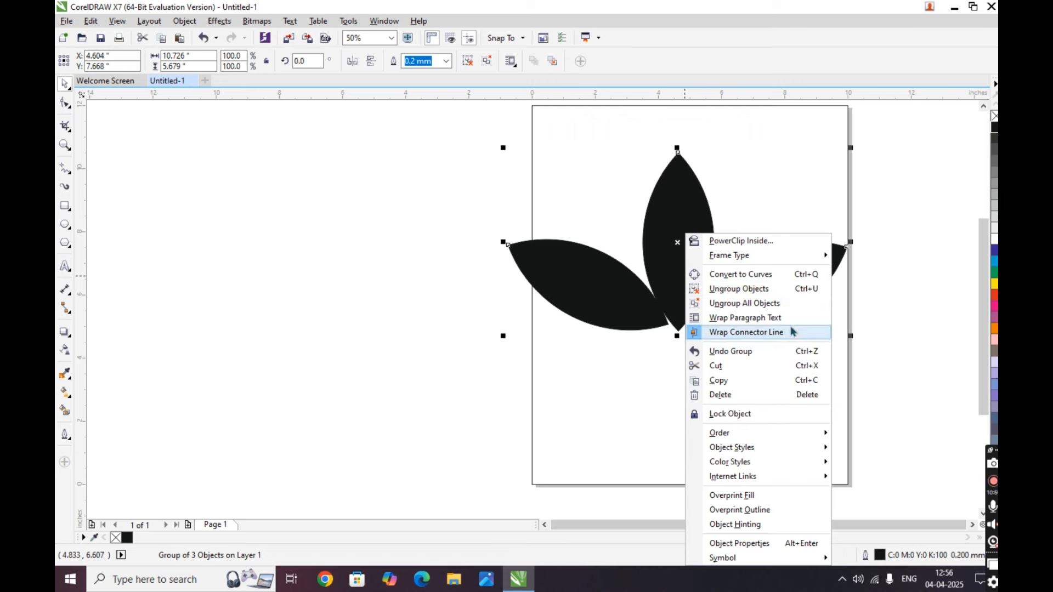
pyautogui.click(947, 315)
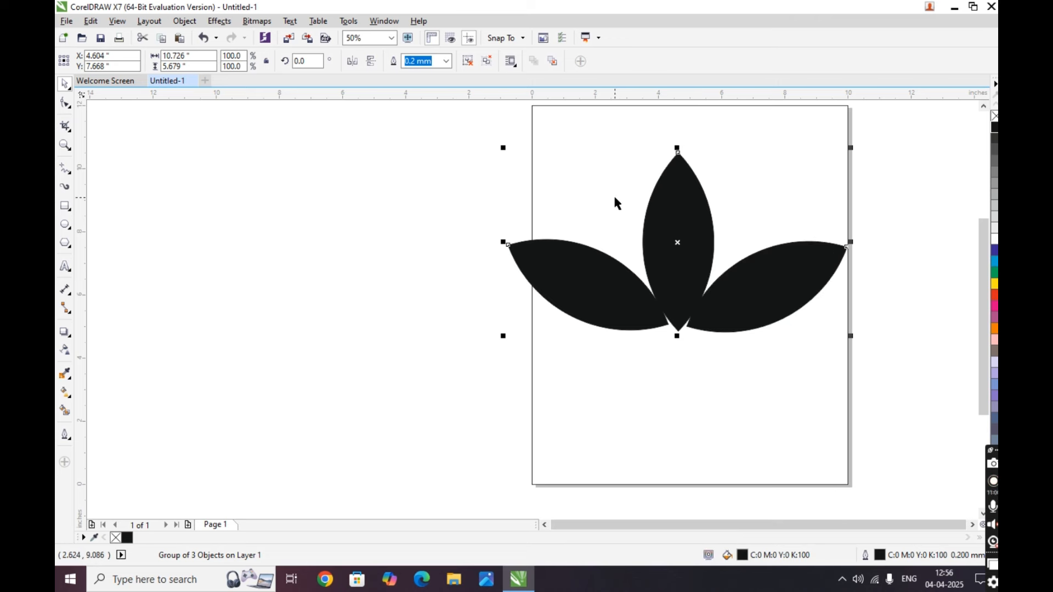
# Step: Scale the petal group about its centre to about 75.4% and move it near the middle of the page
pyautogui.click(672, 306)
pyautogui.moveTo(675, 305); pyautogui.dragTo(694, 314)
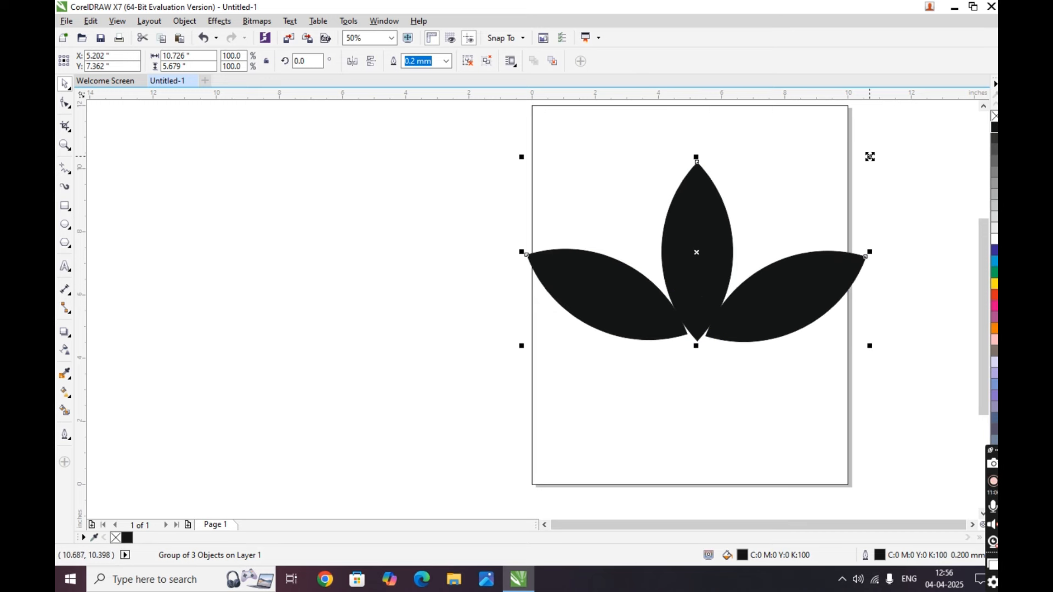
pyautogui.moveTo(869, 157); pyautogui.dragTo(828, 180)
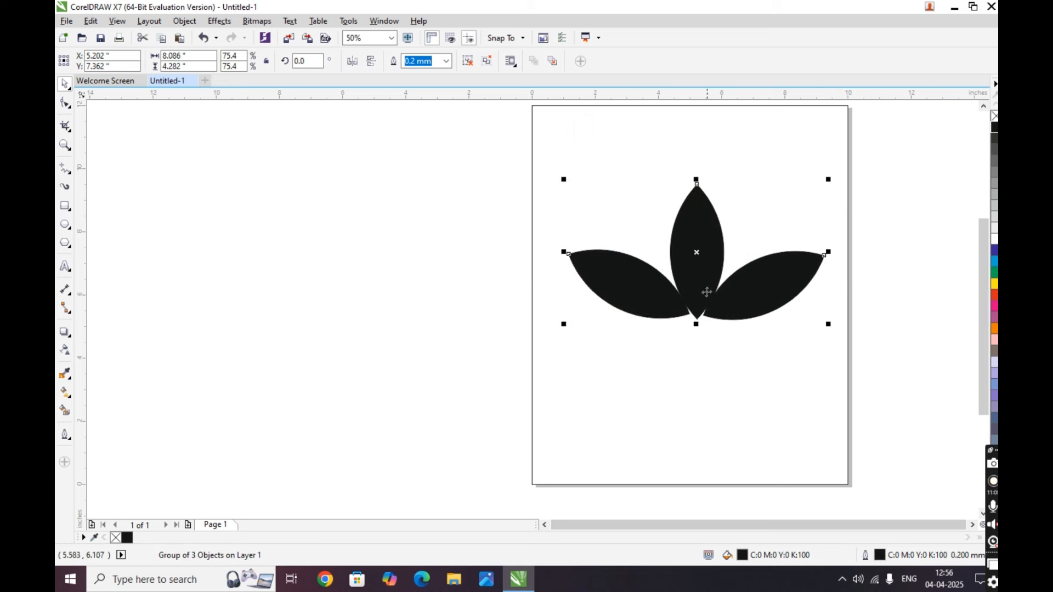
pyautogui.moveTo(706, 292); pyautogui.dragTo(697, 317)
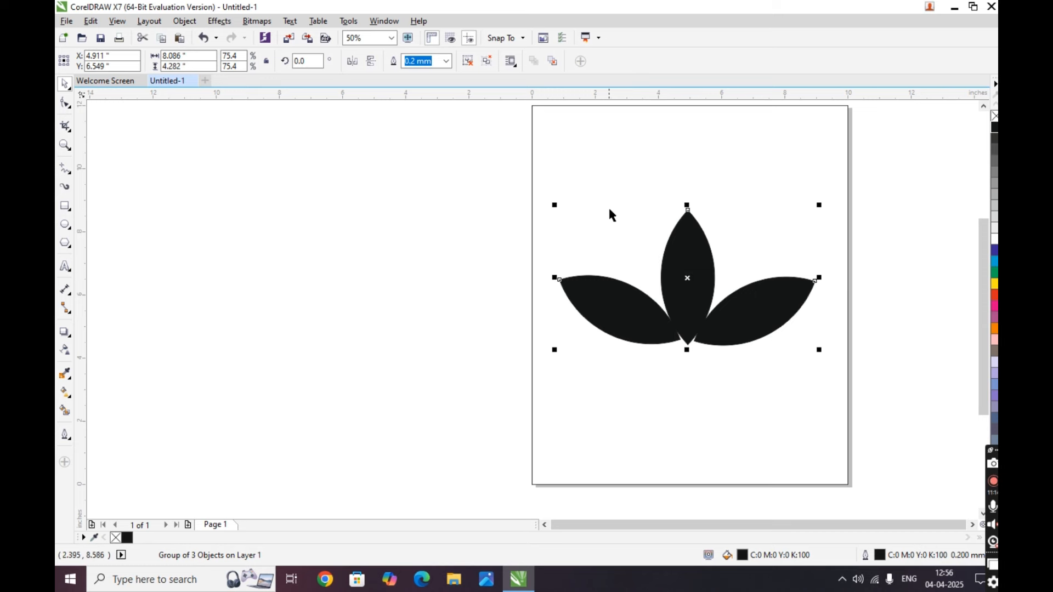
# Step: Centre the petal group horizontally within the 10 by 12 inch page rectangle
pyautogui.keyDown('shift'); pyautogui.click(656, 136); pyautogui.keyUp('shift')
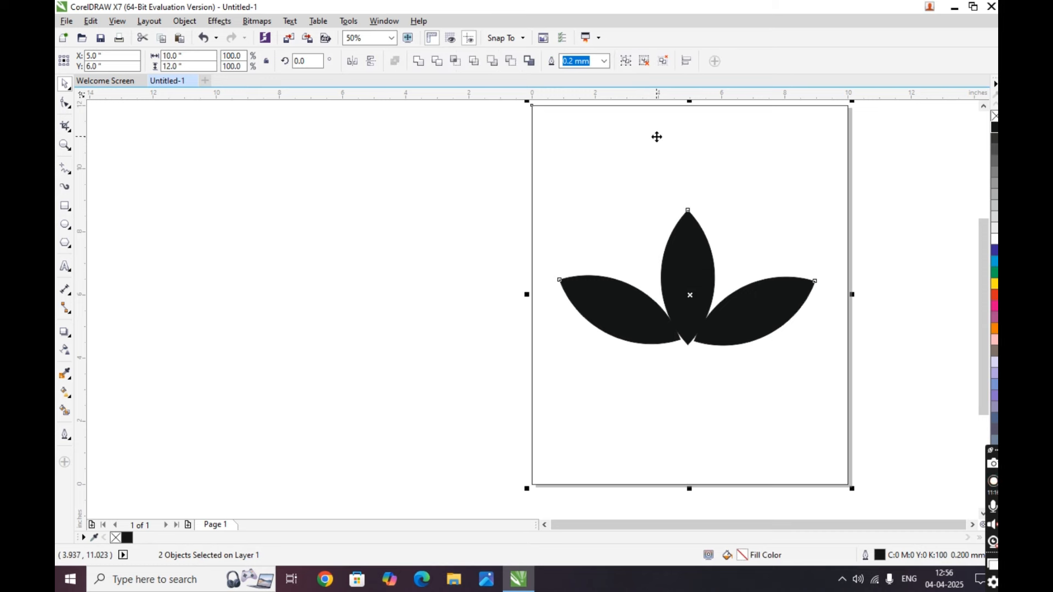
pyautogui.press('c')
pyautogui.click(901, 226)
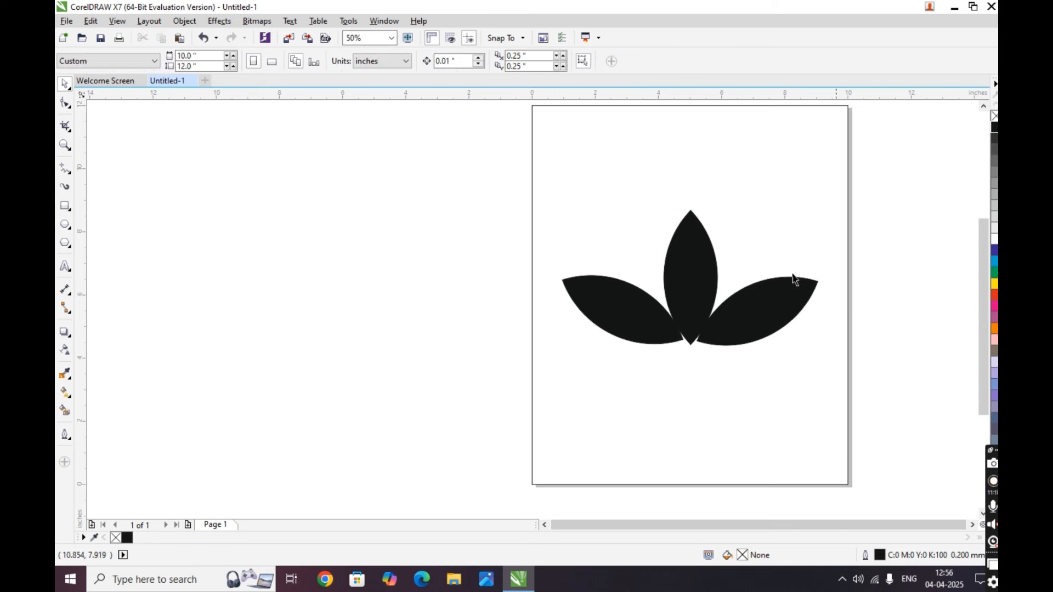
# Step: Draw a horizontal rectangle about 8.125 by 0.375 inches and move it across the petals to about X 5.083, Y 5.982 inches
pyautogui.click(66, 206)
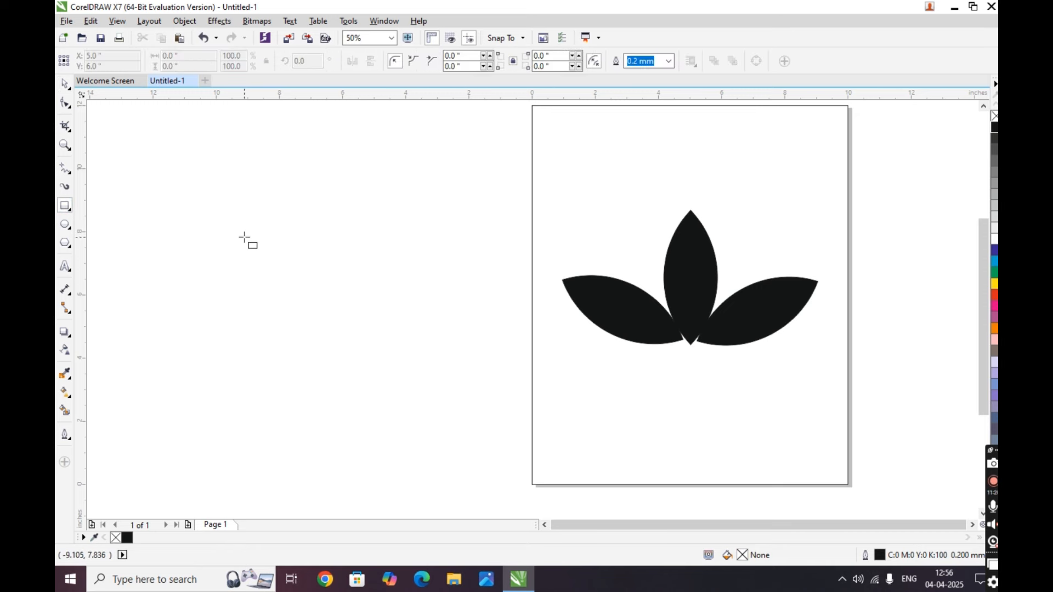
pyautogui.moveTo(244, 239); pyautogui.dragTo(500, 252)
pyautogui.press('space')
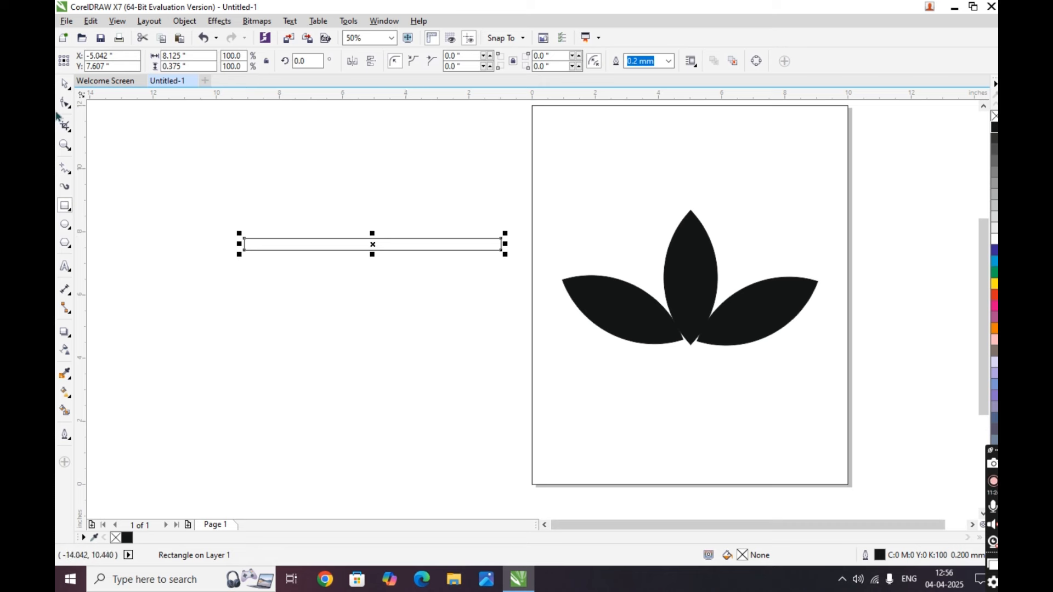
pyautogui.moveTo(402, 243); pyautogui.dragTo(720, 295)
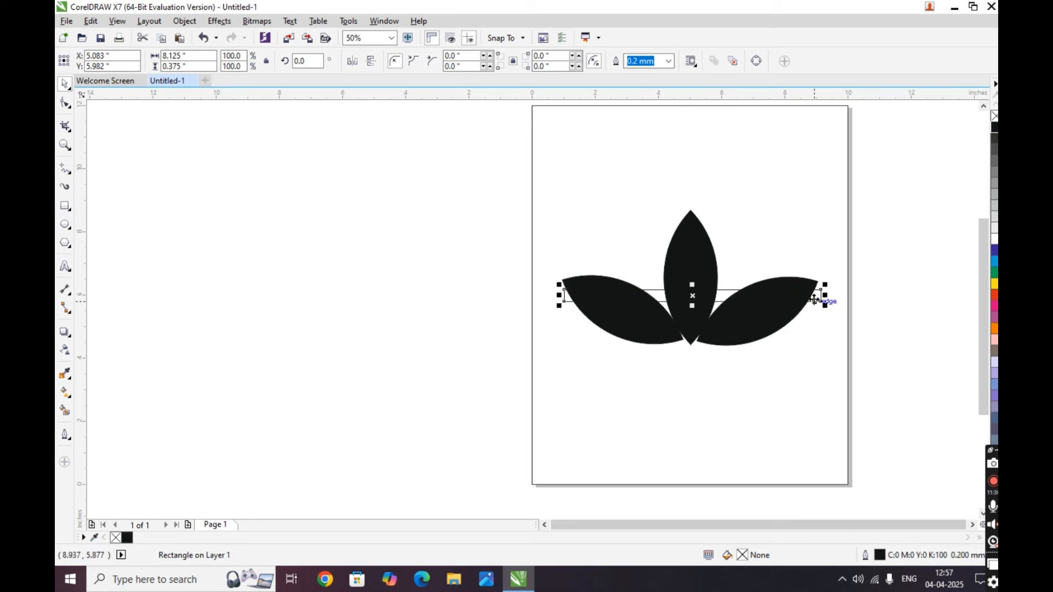
pyautogui.scroll(1, 698, 301)
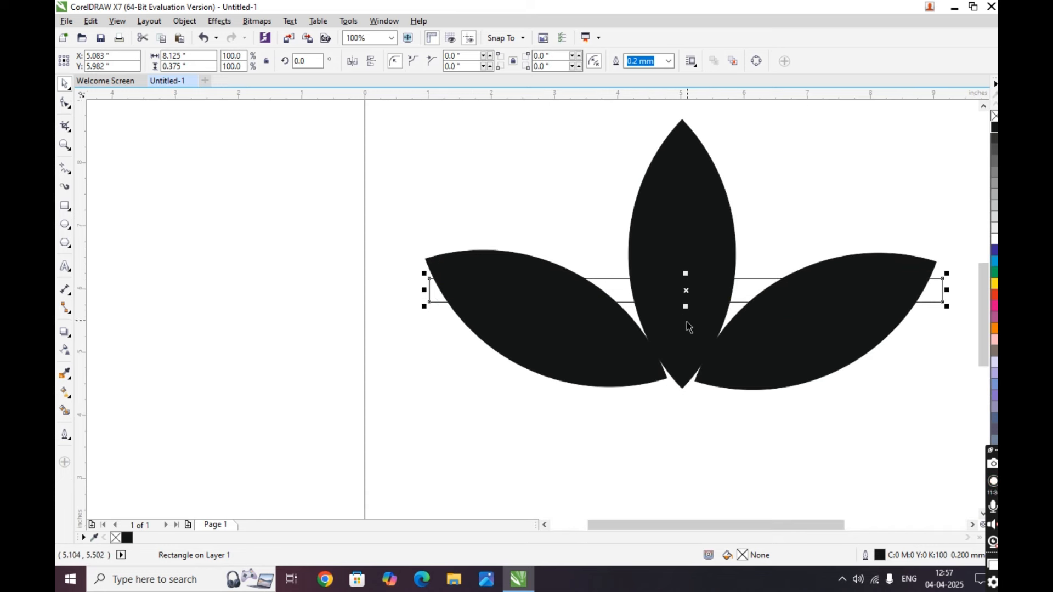
pyautogui.rightClick(620, 294)
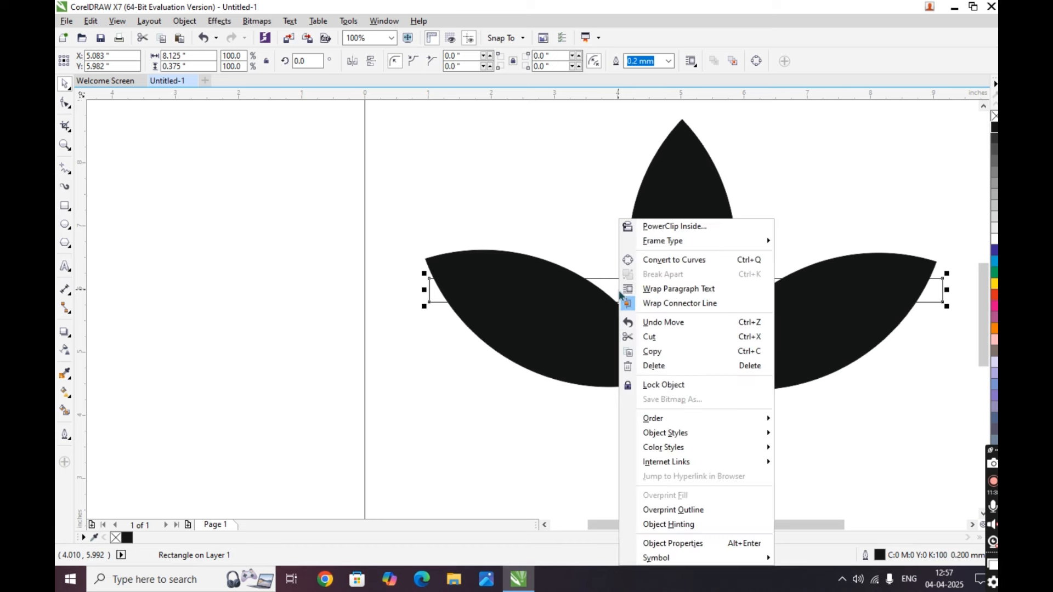
pyautogui.moveTo(661, 426)
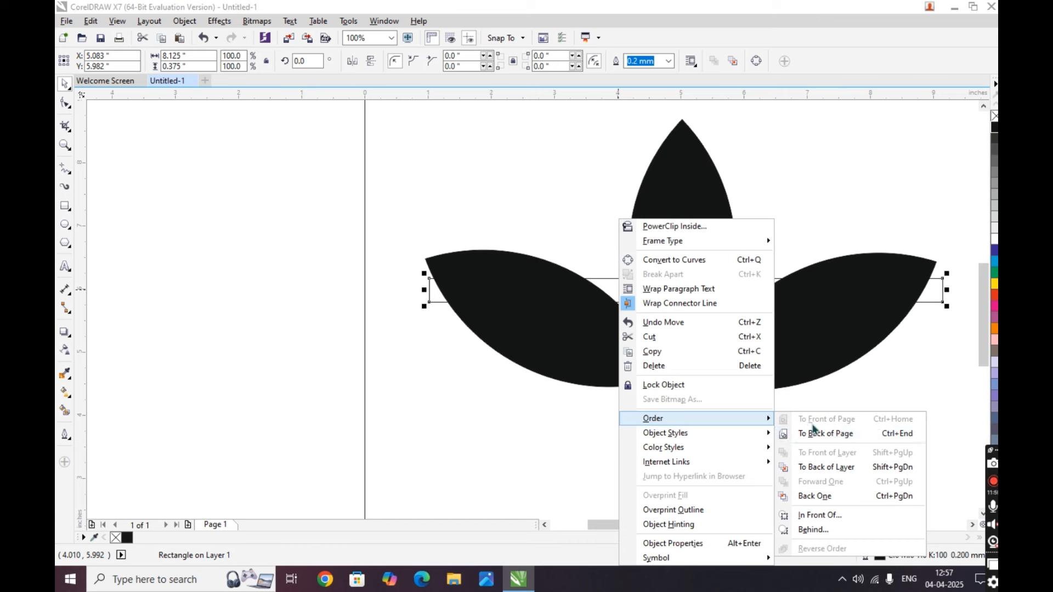
pyautogui.click(576, 362)
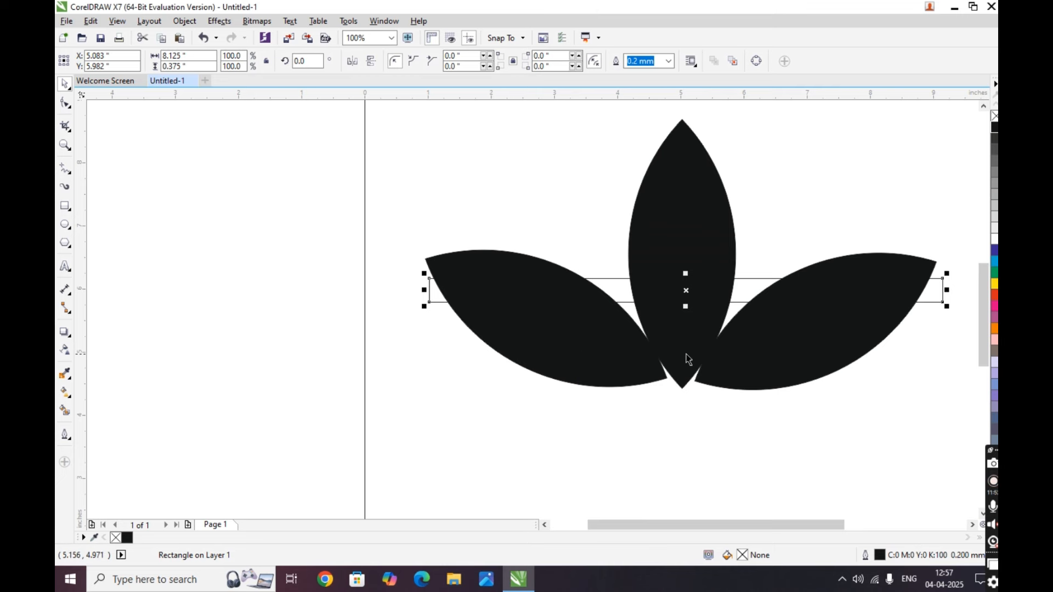
# Step: Reposition the rectangle lower across the petals at about X 4.999, Y 5.534 inches
pyautogui.moveTo(480, 294); pyautogui.dragTo(473, 346)
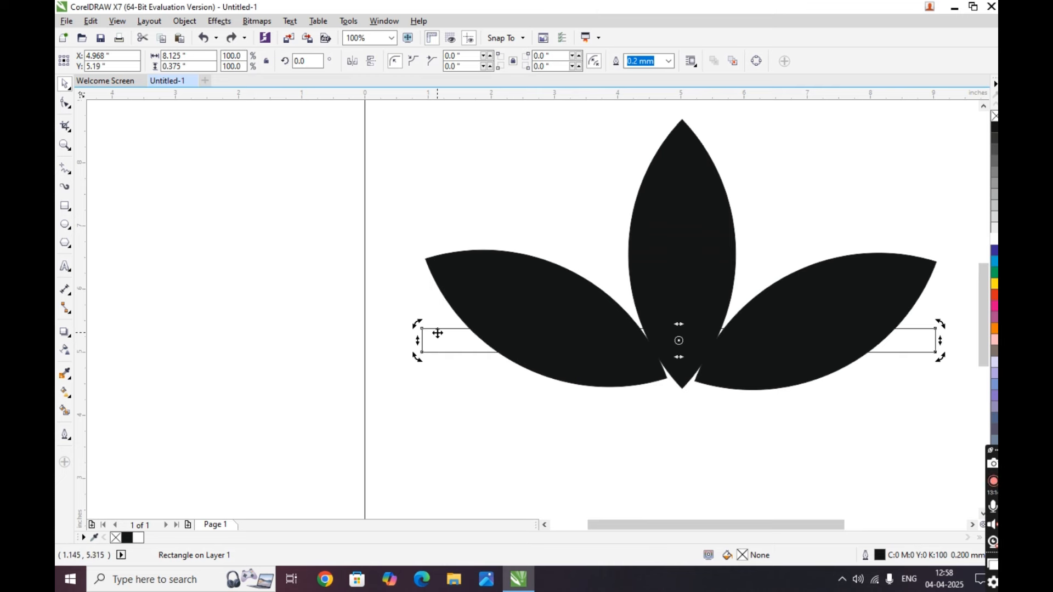
pyautogui.click(451, 332)
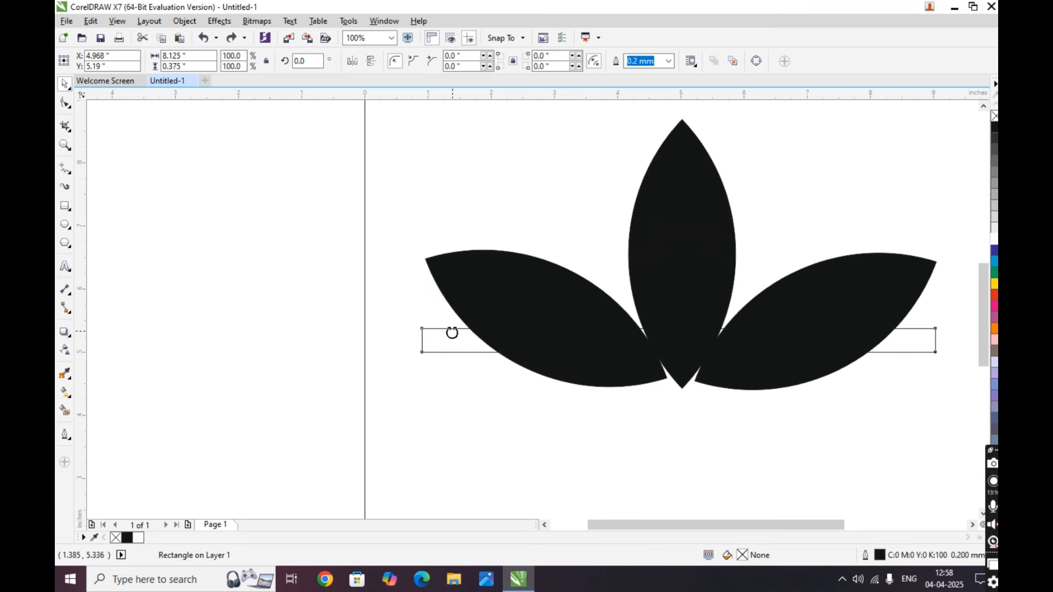
pyautogui.moveTo(458, 345); pyautogui.dragTo(462, 308)
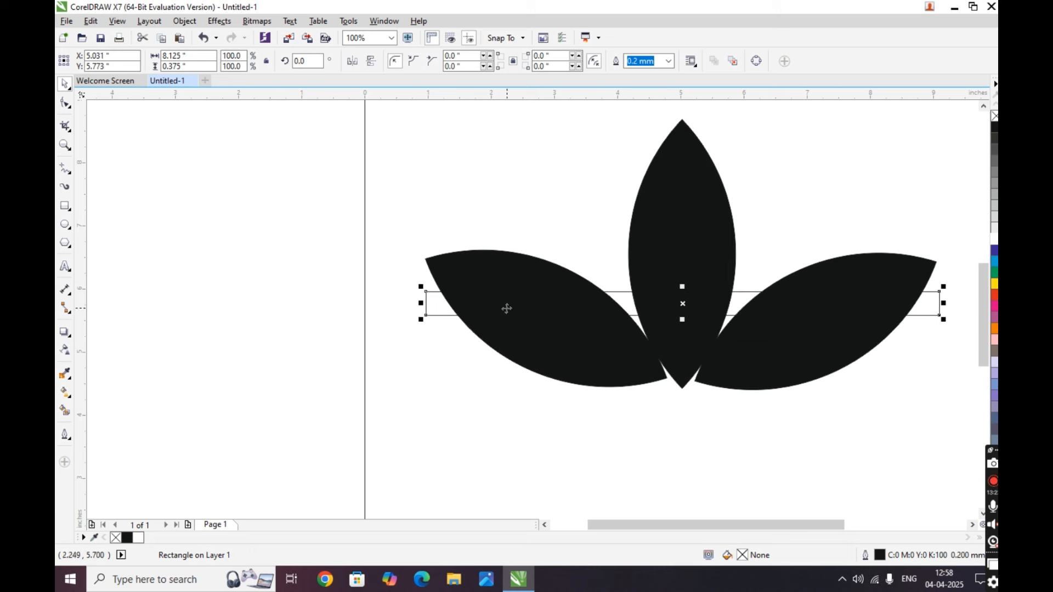
pyautogui.moveTo(434, 315); pyautogui.dragTo(434, 331)
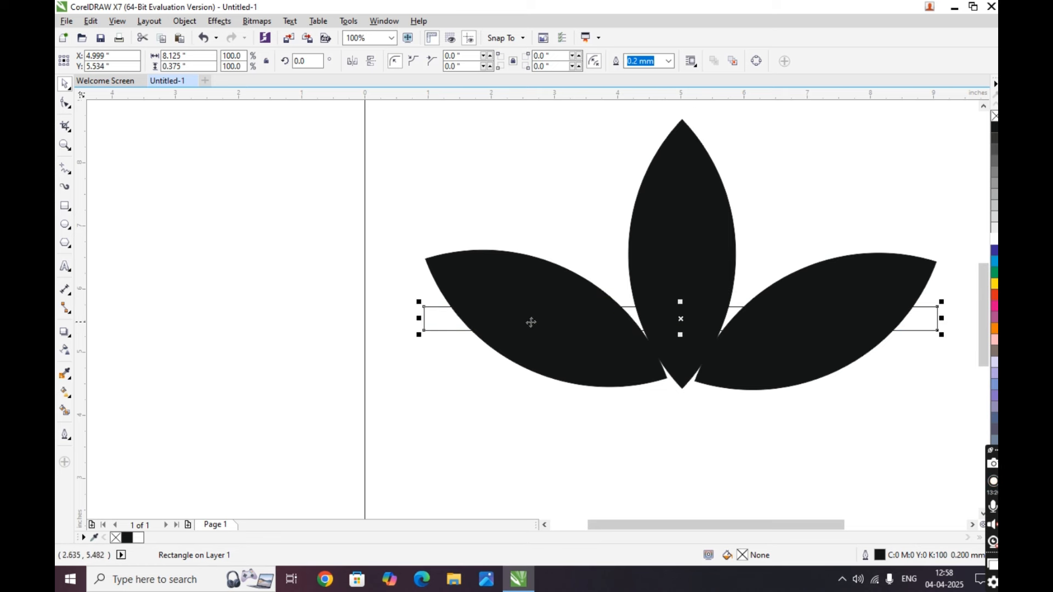
# Step: Order the rectangle in front of the petal group and fill it with white
pyautogui.rightClick(451, 336)
pyautogui.moveTo(489, 420)
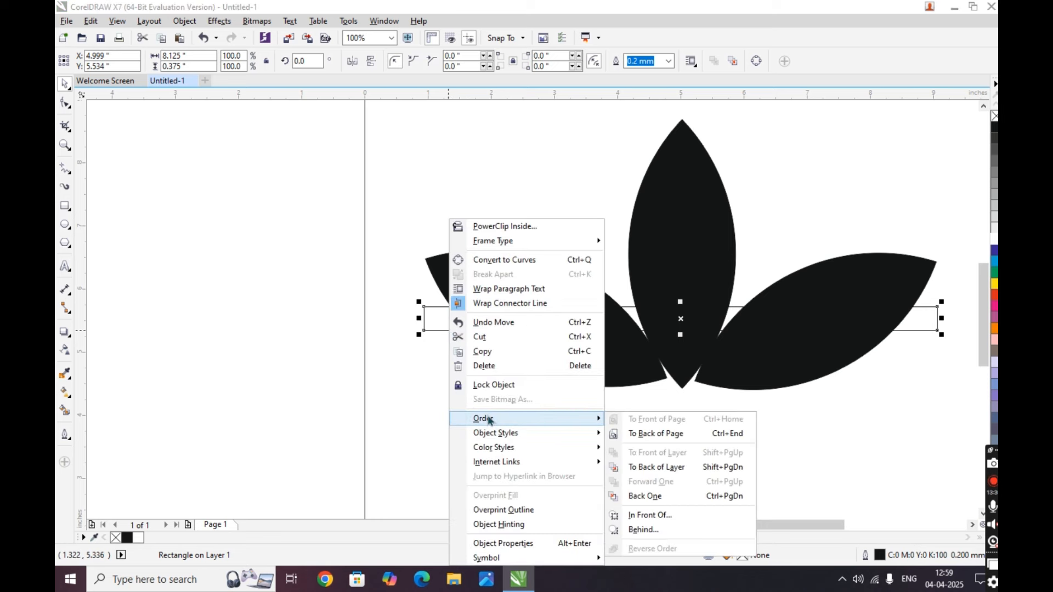
pyautogui.click(634, 516)
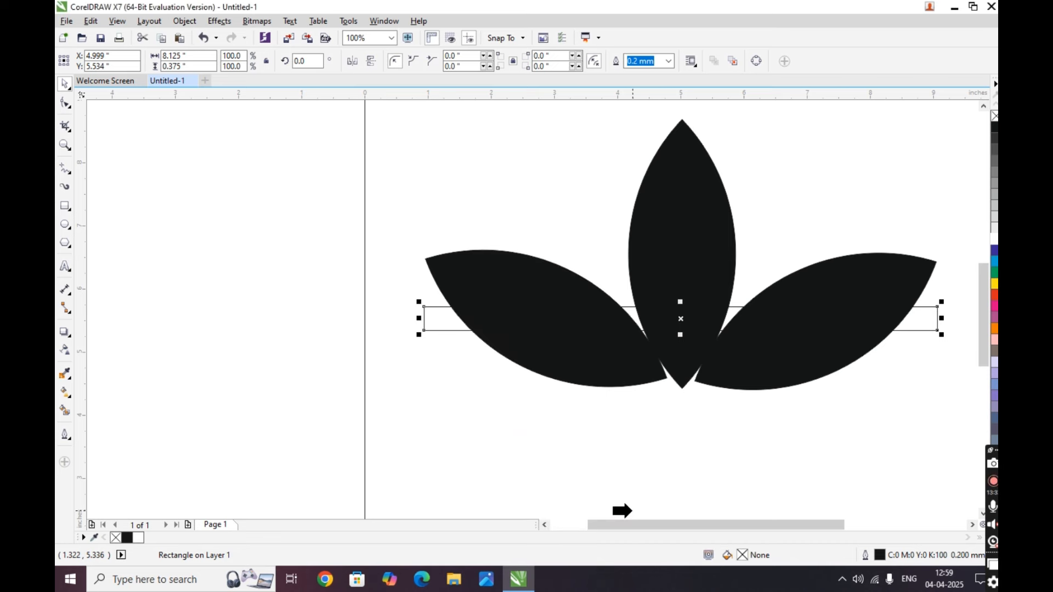
pyautogui.click(682, 236)
pyautogui.click(994, 243)
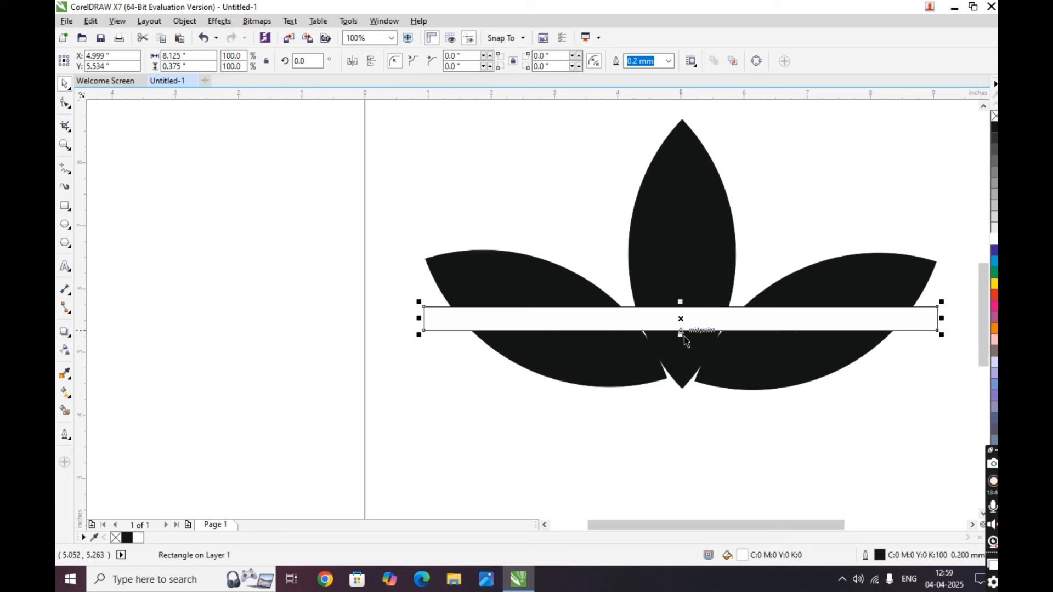
# Step: Resize the white bar about its centre to about 7.458 inches wide and 0.167 inches high
pyautogui.moveTo(680, 334); pyautogui.dragTo(682, 325)
pyautogui.hotkey('ctrl', 'z')
pyautogui.moveTo(943, 334); pyautogui.dragTo(865, 318)
pyautogui.hotkey('ctrl', 'z')
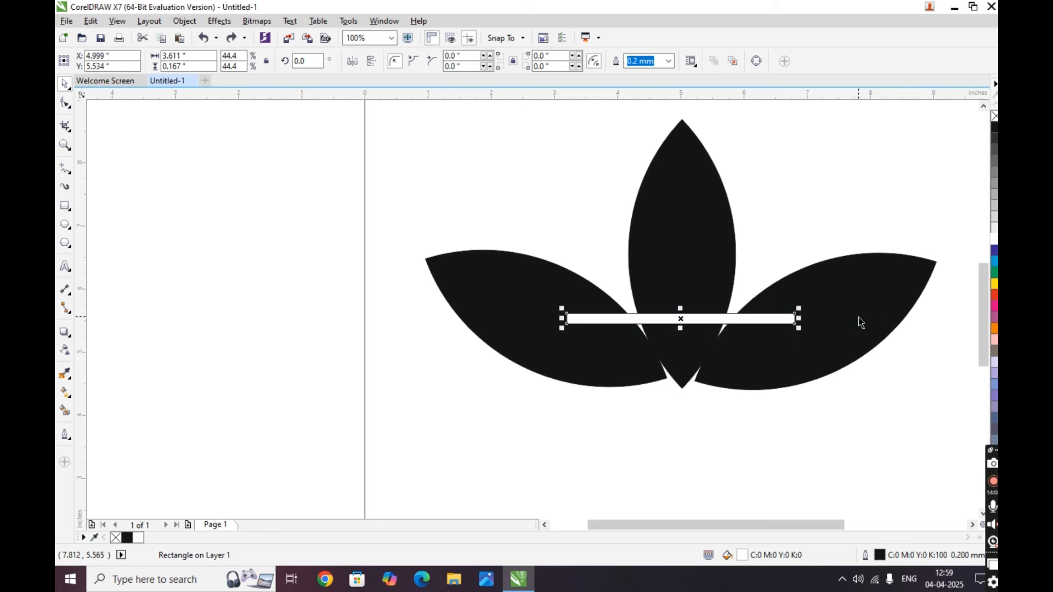
pyautogui.moveTo(800, 318); pyautogui.dragTo(919, 319)
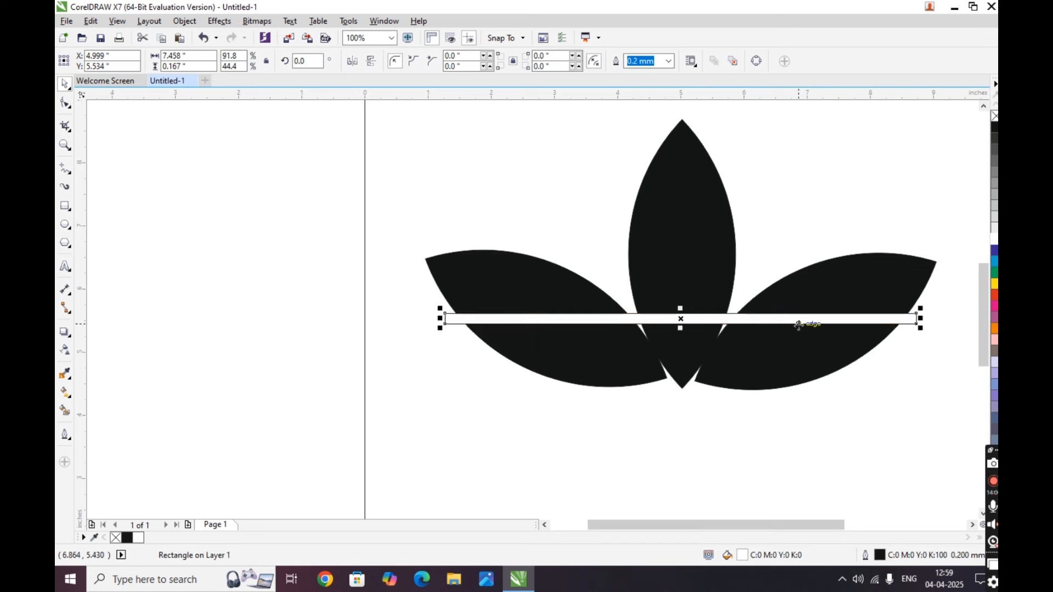
# Step: Nudge the white bar up to Y 5.674 inches
pyautogui.press('Up')
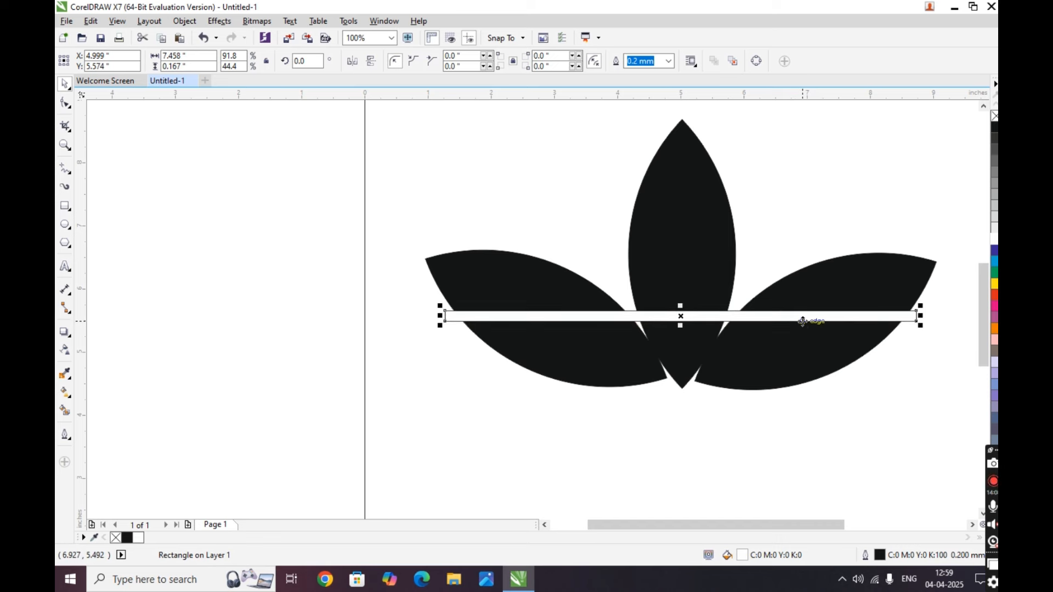
pyautogui.press('Up')
pyautogui.press('Up')
pyautogui.press('Up')
pyautogui.press('Up')
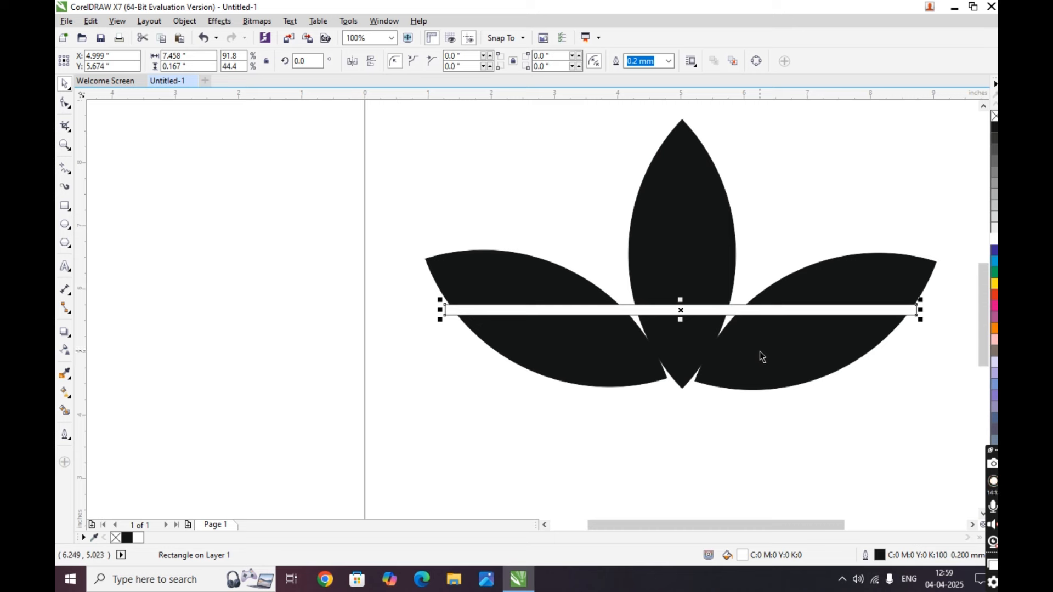
# Step: Duplicate the white bar twice and place the copies below it at about Y 5.382 and Y 5.044 inches
pyautogui.hotkey('ctrl', 'd')
pyautogui.hotkey('ctrl', 'd')
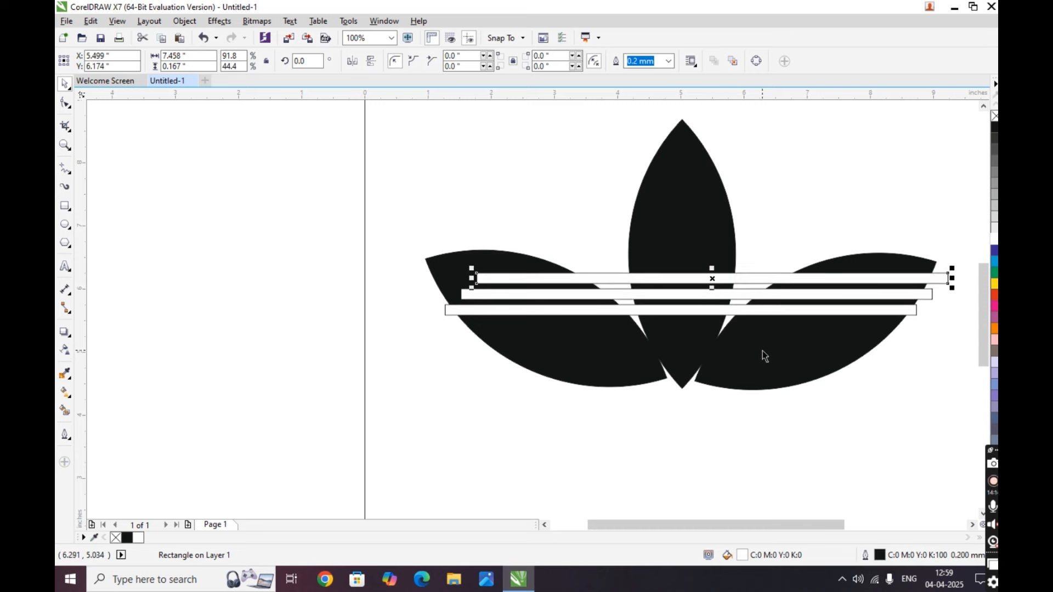
pyautogui.moveTo(721, 280); pyautogui.dragTo(691, 345)
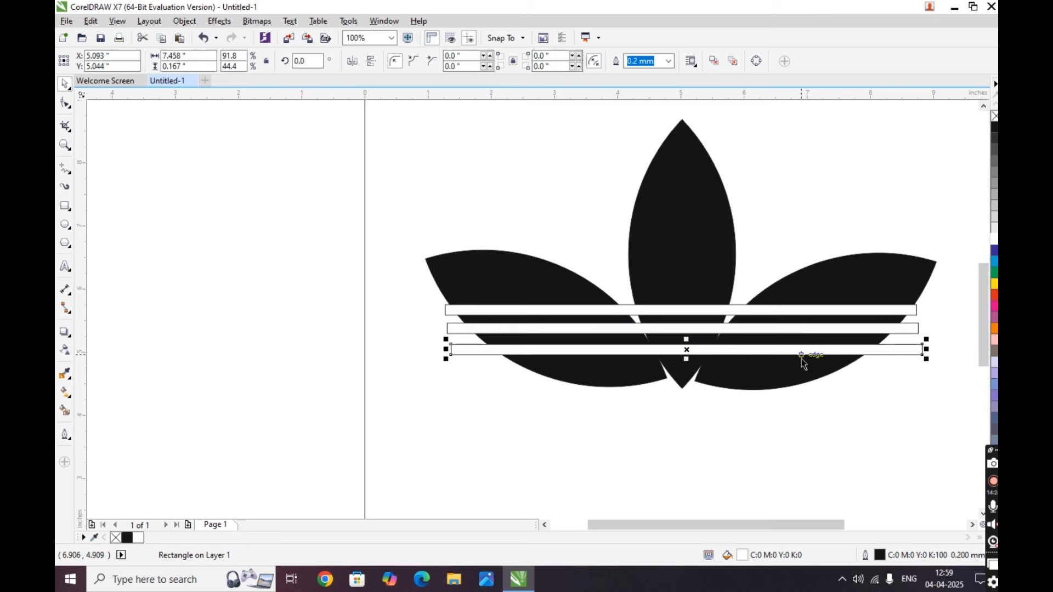
# Step: Shorten the middle white bar about its centre to about 6.375 inches wide, following the petals' outer edges
pyautogui.click(853, 329)
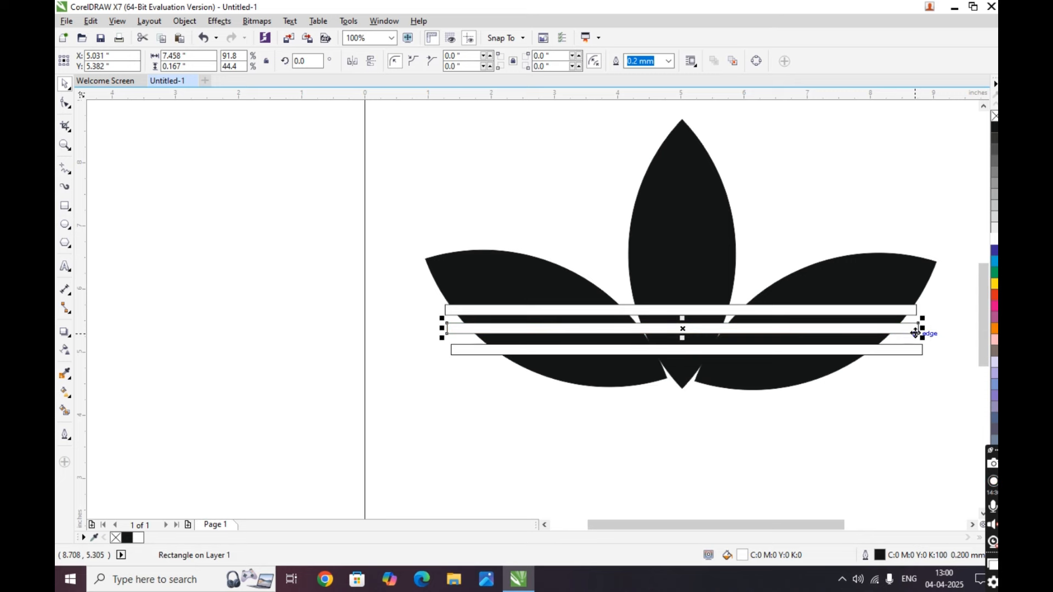
pyautogui.moveTo(918, 328); pyautogui.dragTo(888, 336)
pyautogui.moveTo(709, 327); pyautogui.dragTo(708, 327)
# Step: Shorten the lowest white bar to about 5.612 inches and shift the bars down, with the top one at about Y 5.564 inches
pyautogui.click(766, 355)
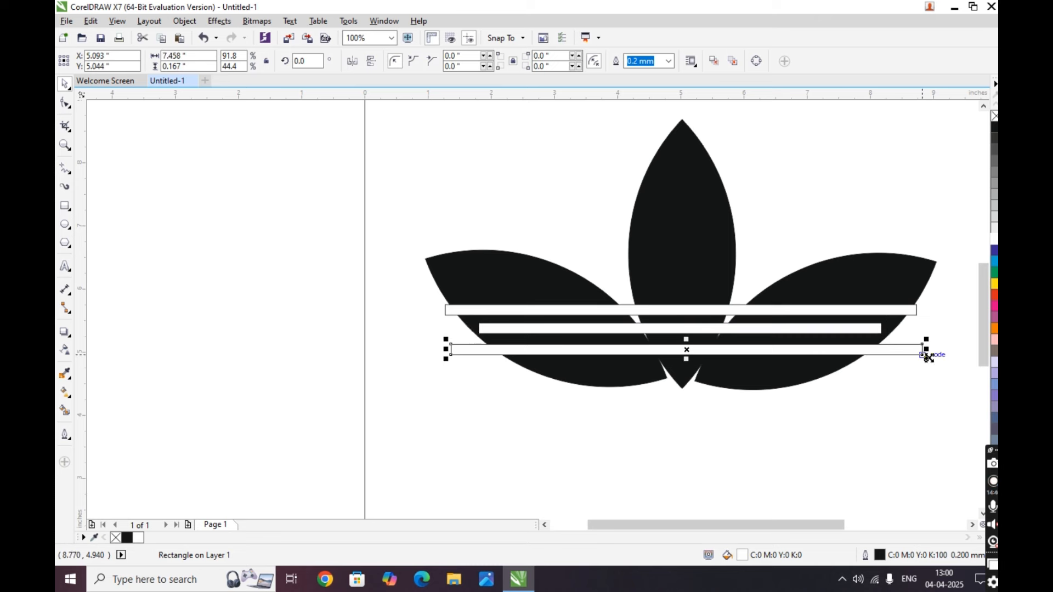
pyautogui.moveTo(923, 350); pyautogui.dragTo(867, 351)
pyautogui.moveTo(744, 354); pyautogui.dragTo(757, 313)
pyautogui.click(764, 329)
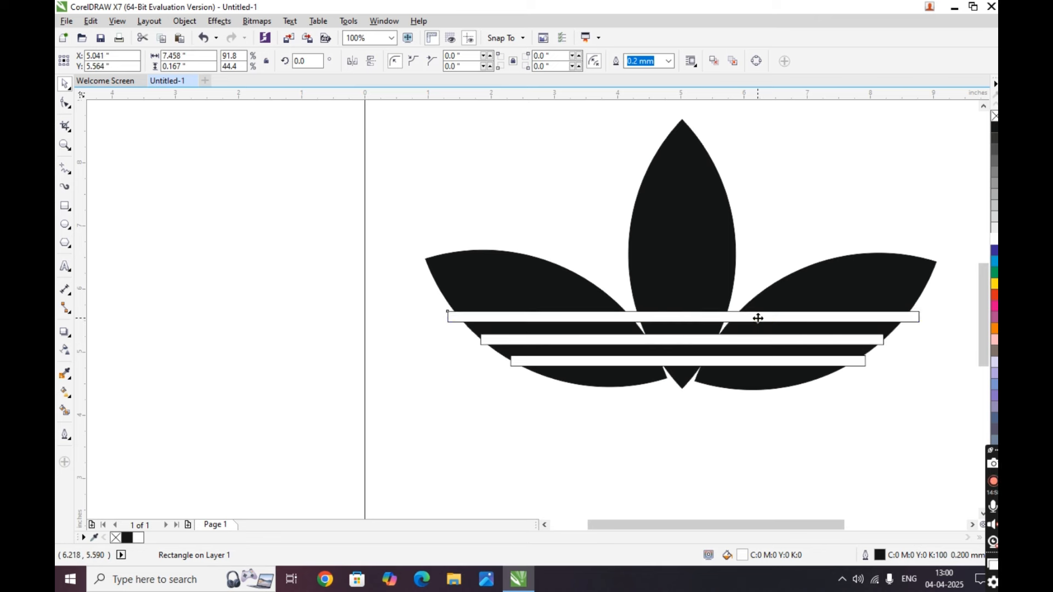
# Step: Try setting the outline width of all three white bars to None
pyautogui.click(722, 319)
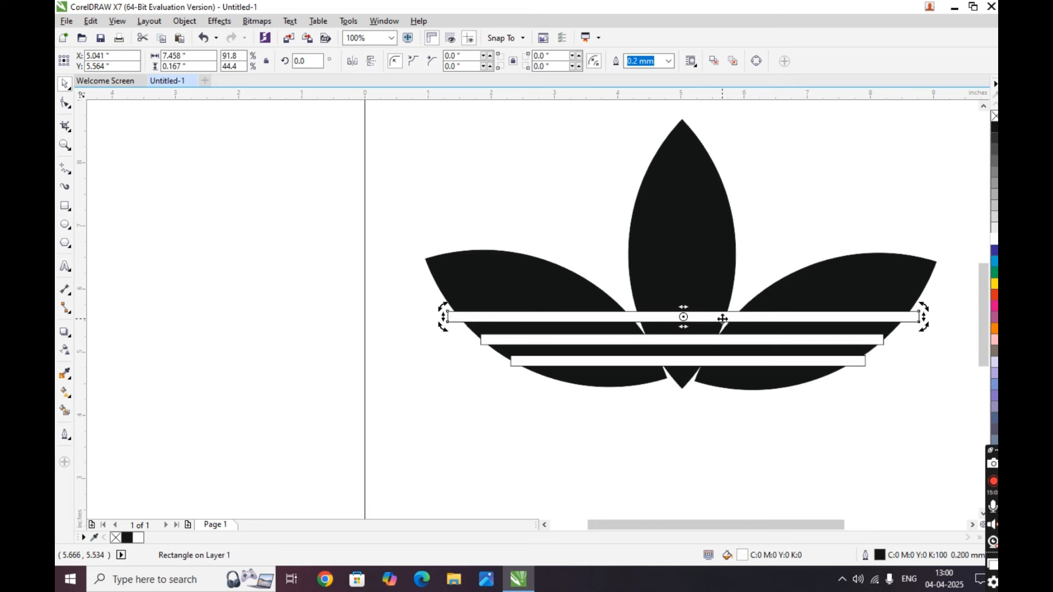
pyautogui.keyDown('shift'); pyautogui.click(575, 340); pyautogui.keyUp('shift')
pyautogui.keyDown('shift'); pyautogui.click(598, 361); pyautogui.keyUp('shift')
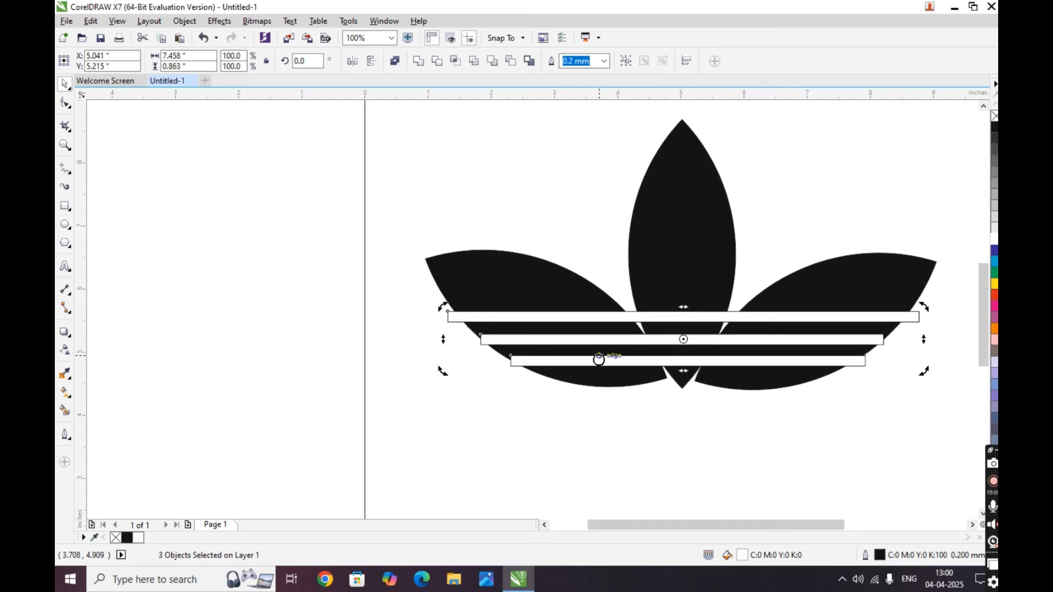
pyautogui.click(604, 63)
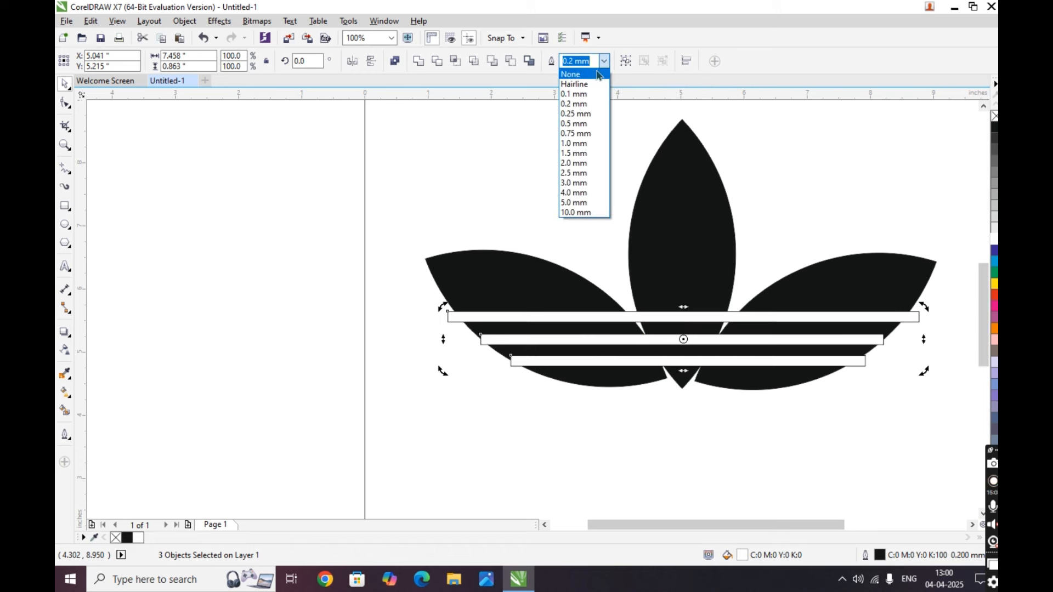
pyautogui.click(595, 76)
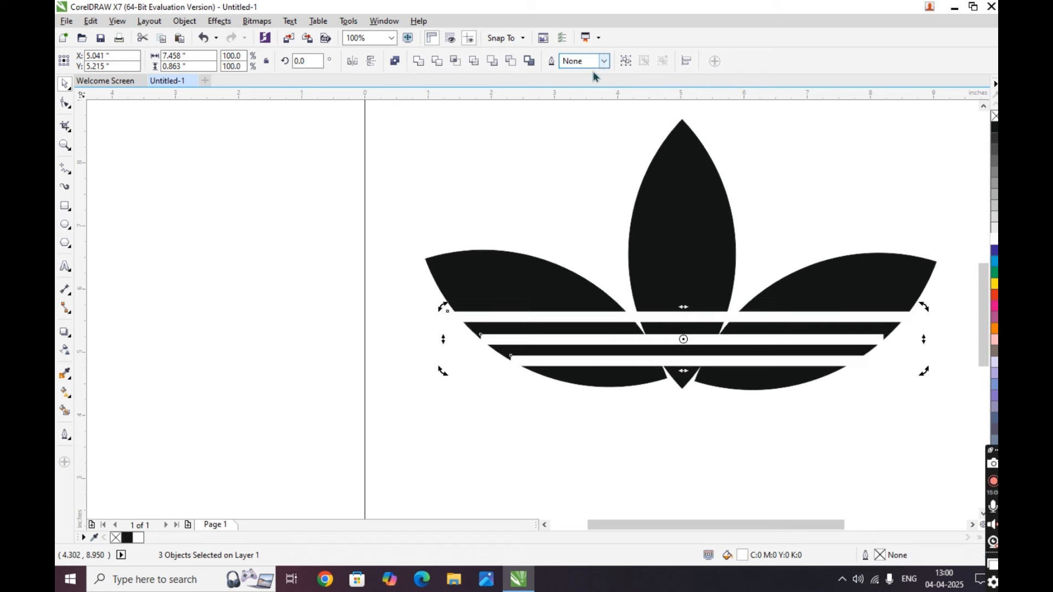
pyautogui.click(250, 242)
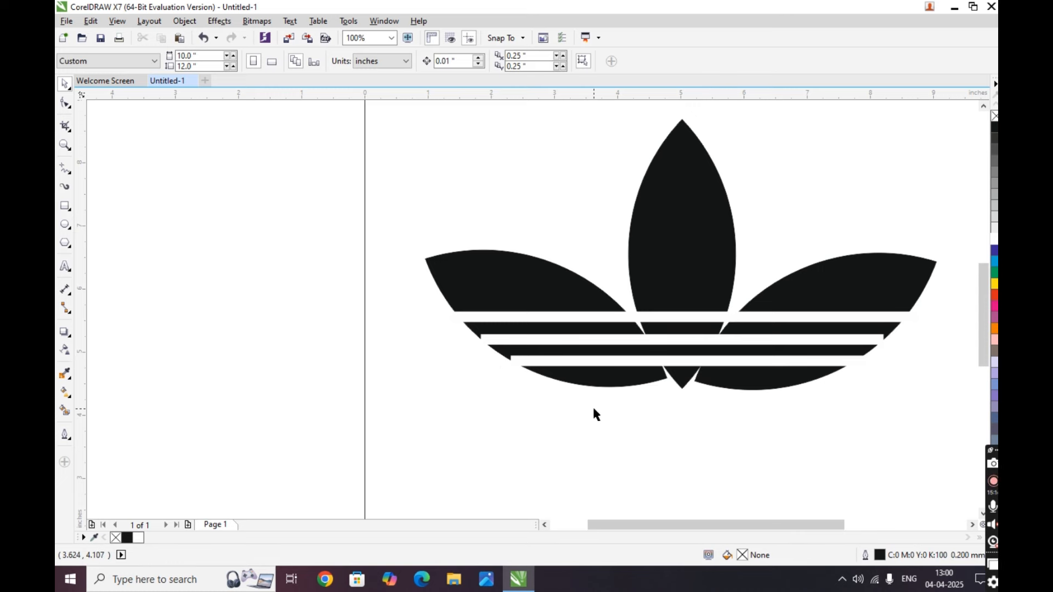
pyautogui.hotkey('ctrl', 'z')
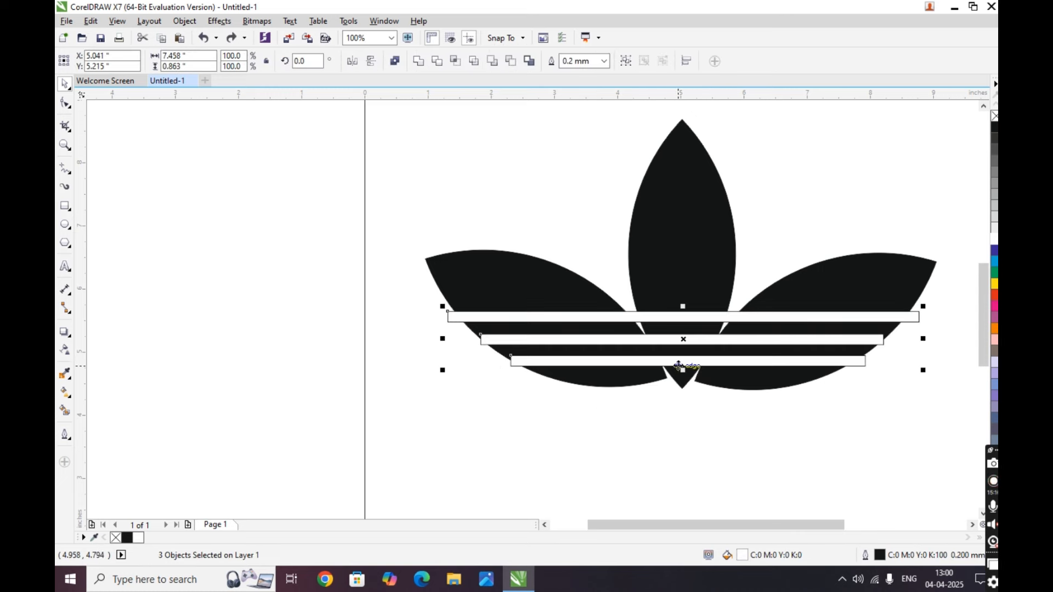
pyautogui.click(679, 365)
pyautogui.click(311, 379)
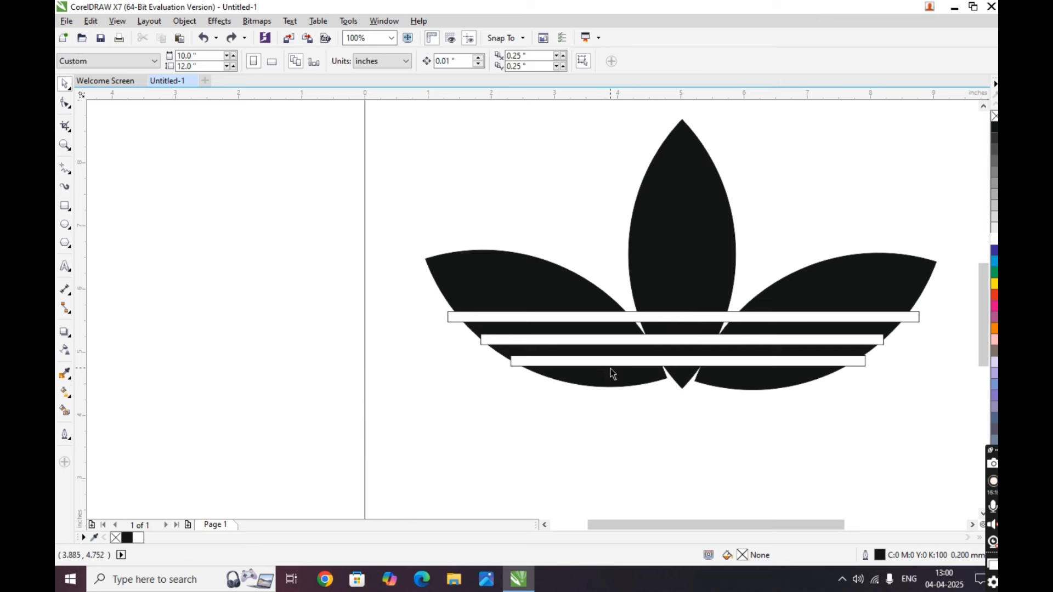
# Step: Widen the two lower bars together to about 6.613 inches, centred at about X 5.037 inches, and add the top bar to the selection
pyautogui.click(632, 364)
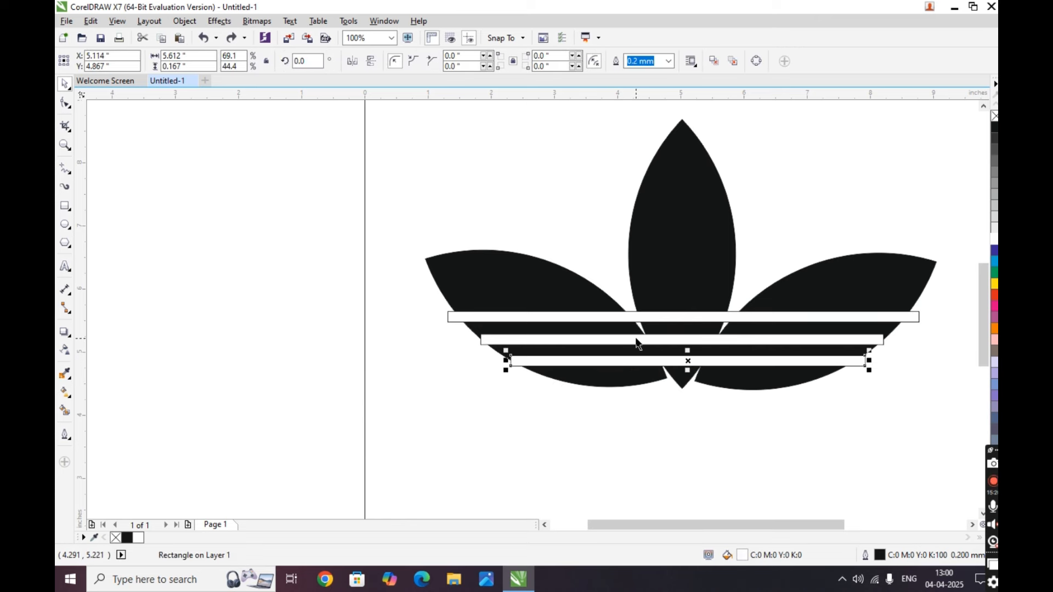
pyautogui.keyDown('shift'); pyautogui.click(635, 339); pyautogui.keyUp('shift')
pyautogui.moveTo(648, 344); pyautogui.dragTo(646, 343)
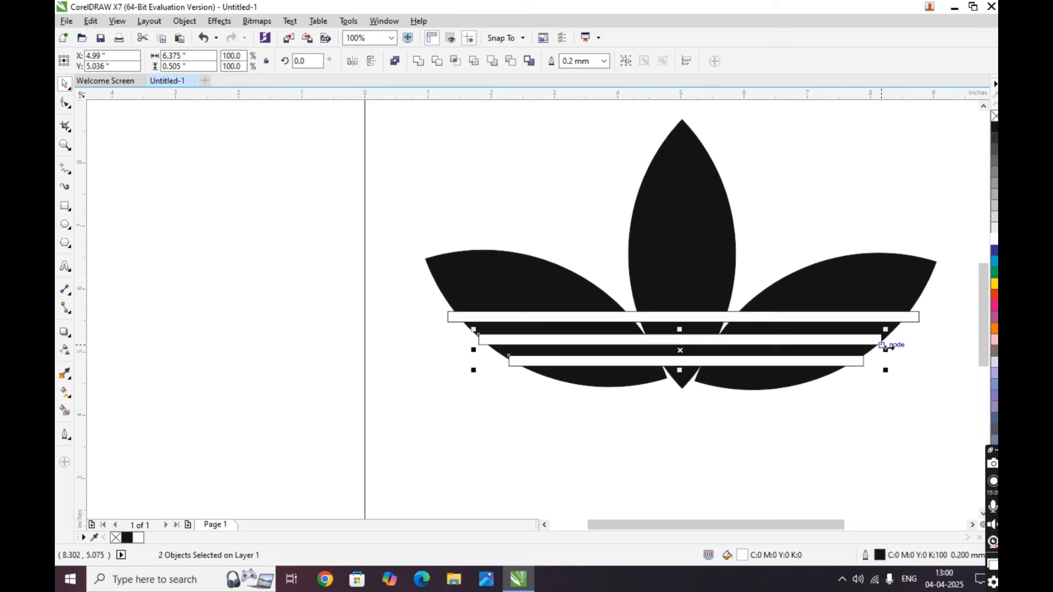
pyautogui.moveTo(885, 349); pyautogui.dragTo(900, 351)
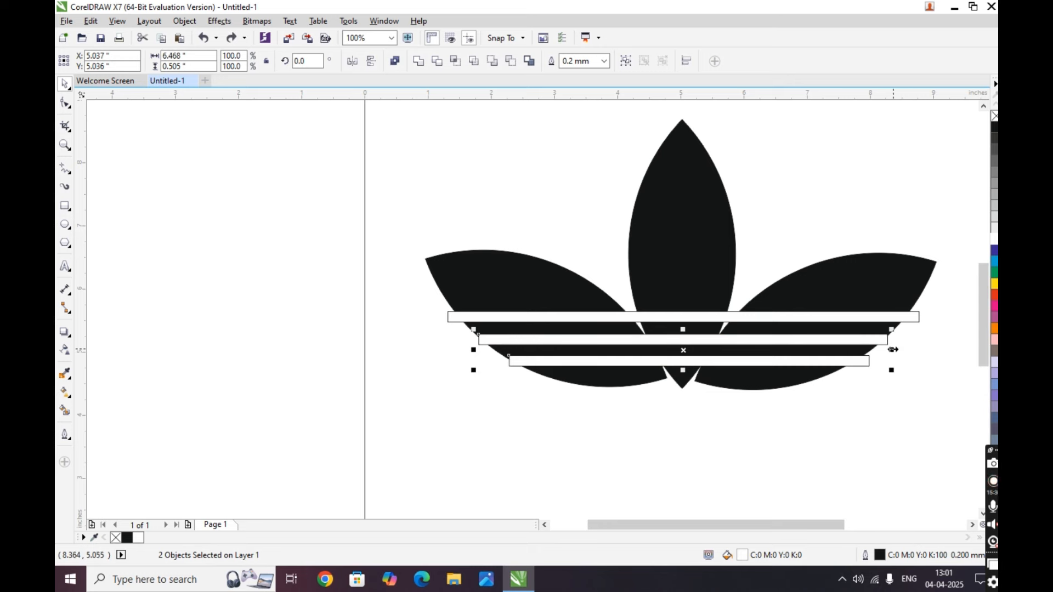
pyautogui.hotkey('ctrl', 'z')
pyautogui.moveTo(892, 350); pyautogui.dragTo(897, 350)
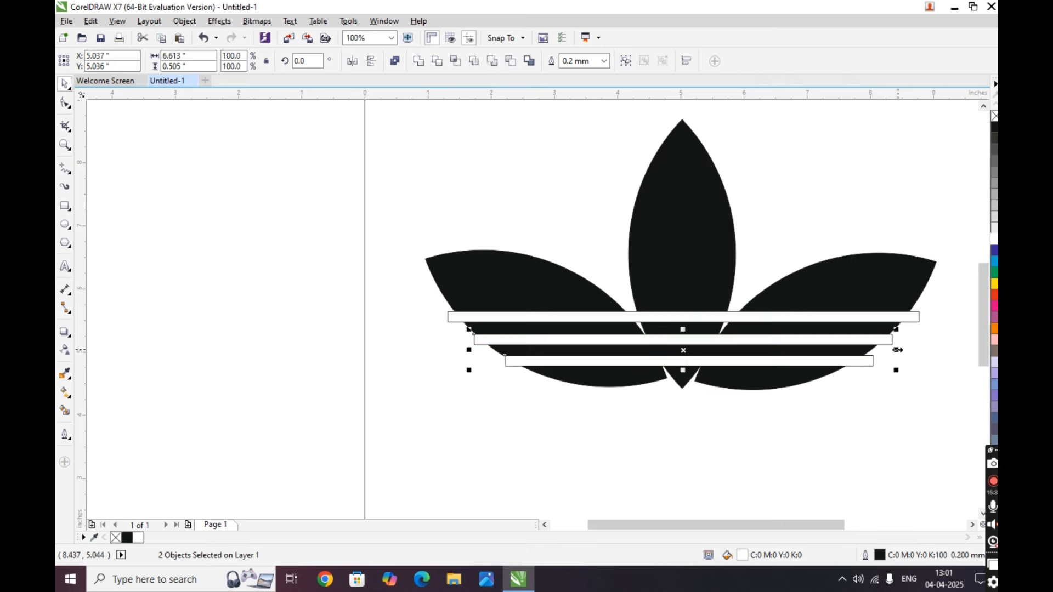
pyautogui.keyDown('shift'); pyautogui.click(541, 316); pyautogui.keyUp('shift')
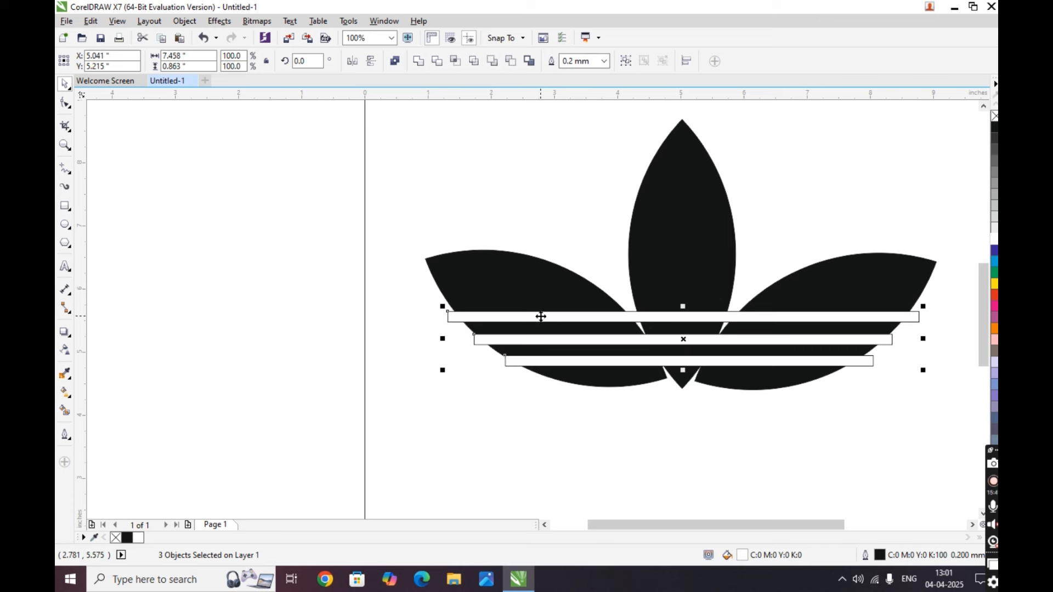
# Step: Set the outline width of the three white bars to None and clear the selection
pyautogui.click(605, 62)
pyautogui.click(582, 72)
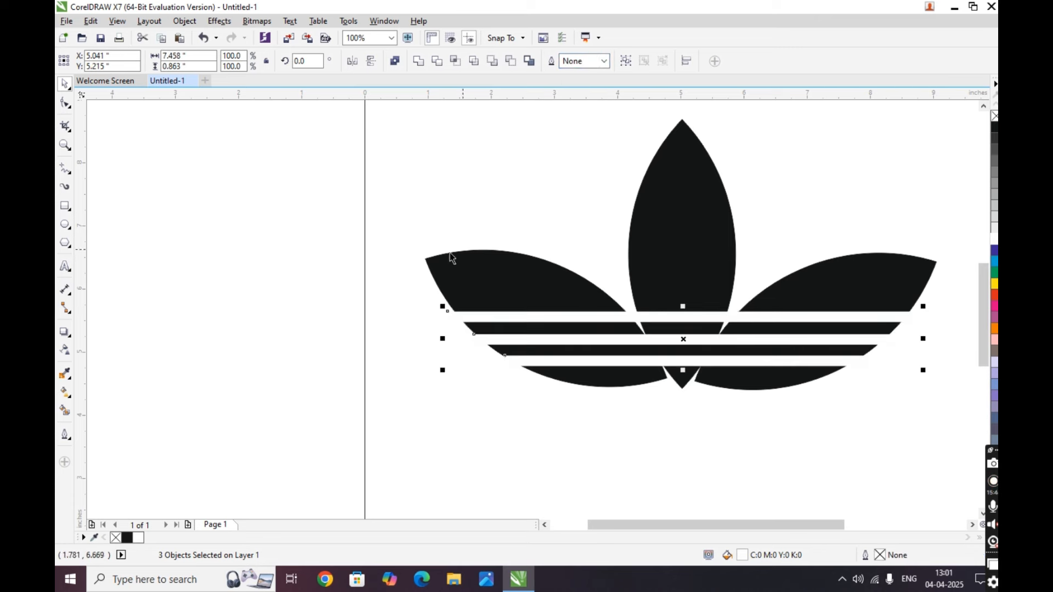
pyautogui.click(326, 279)
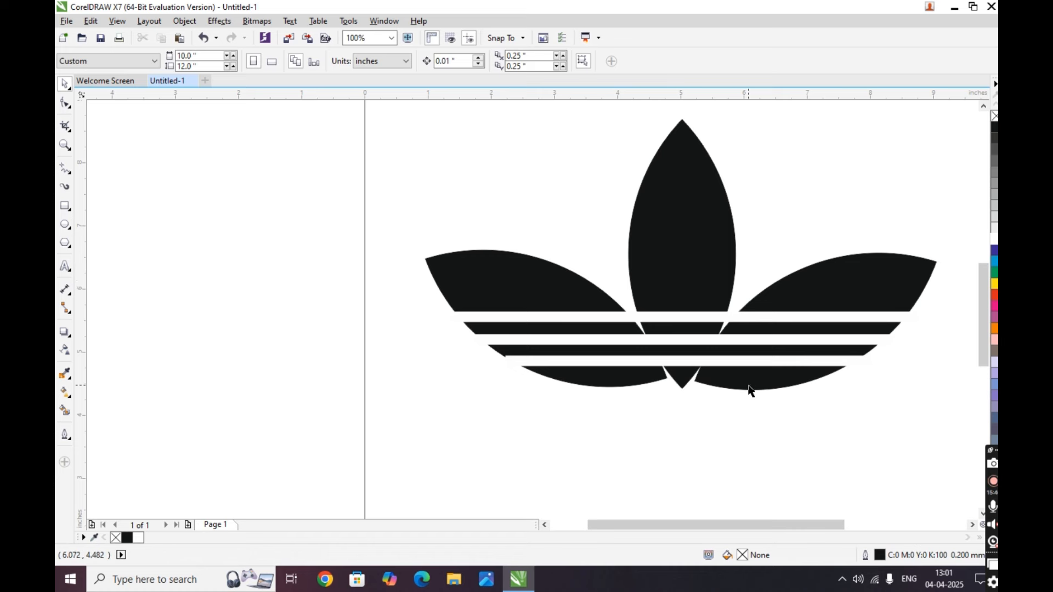
# Step: Add the artistic text ADIDAS on the empty area beside the page and set its font to Bernard MT Condensed
pyautogui.scroll(-4, 741, 397)
pyautogui.scroll(2, 741, 405)
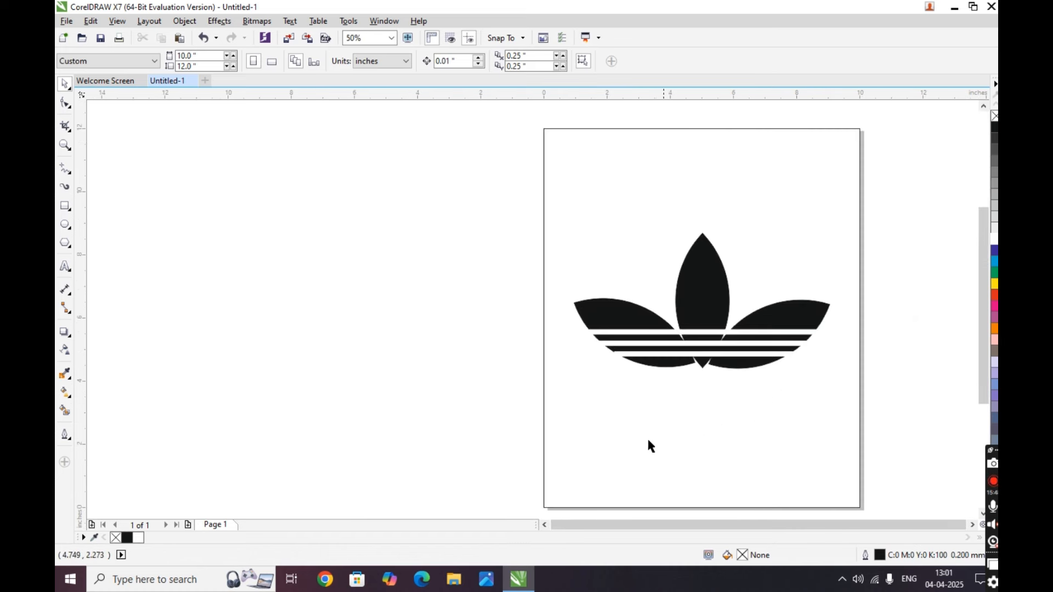
pyautogui.click(65, 266)
pyautogui.click(223, 274)
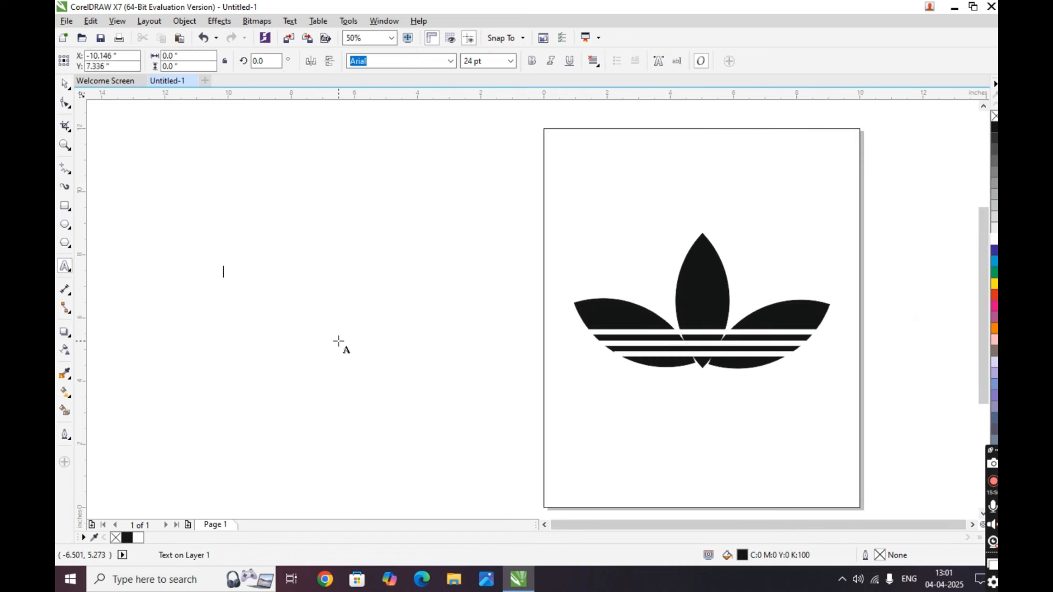
pyautogui.write('ADIDAS')
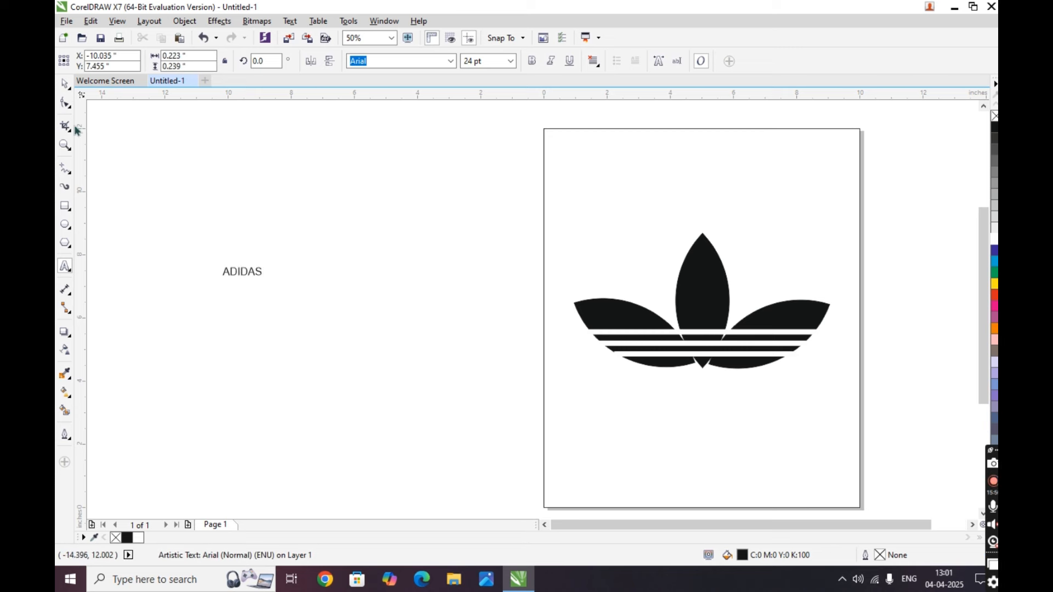
pyautogui.hotkey('ctrl', 'space')
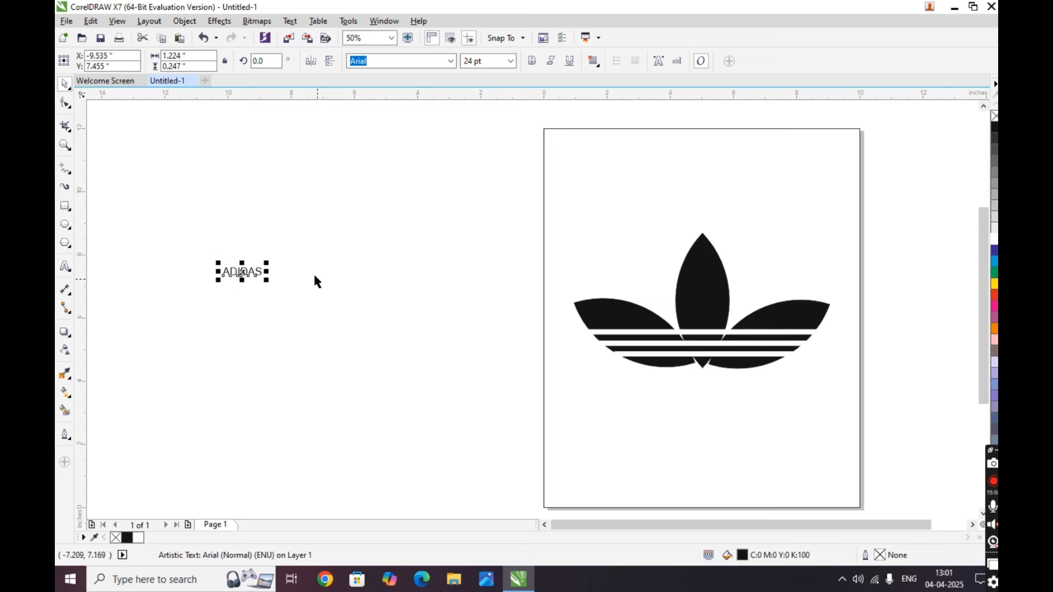
pyautogui.click(451, 62)
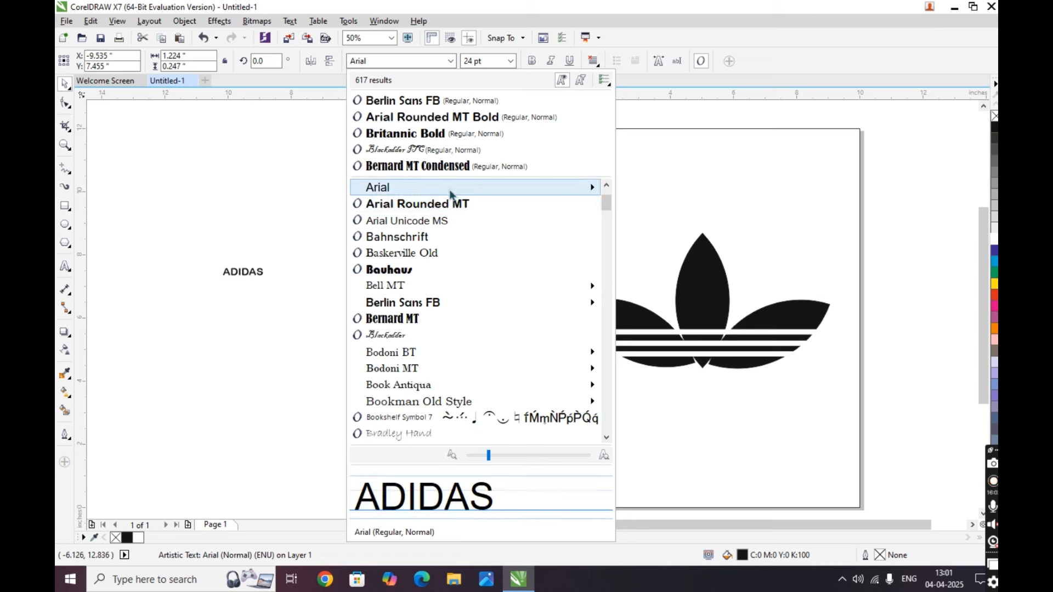
pyautogui.click(446, 171)
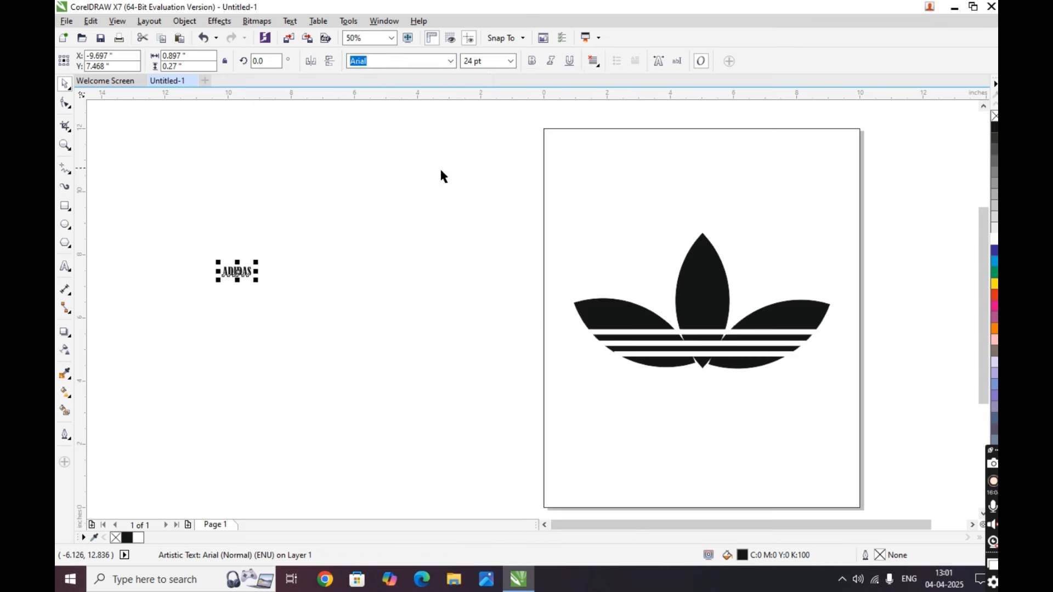
# Step: Enlarge the ADIDAS text to about 2.934 inches wide, place it centrally below the petals, and add the page-sized rectangle to the selection
pyautogui.click(252, 274)
pyautogui.click(252, 275)
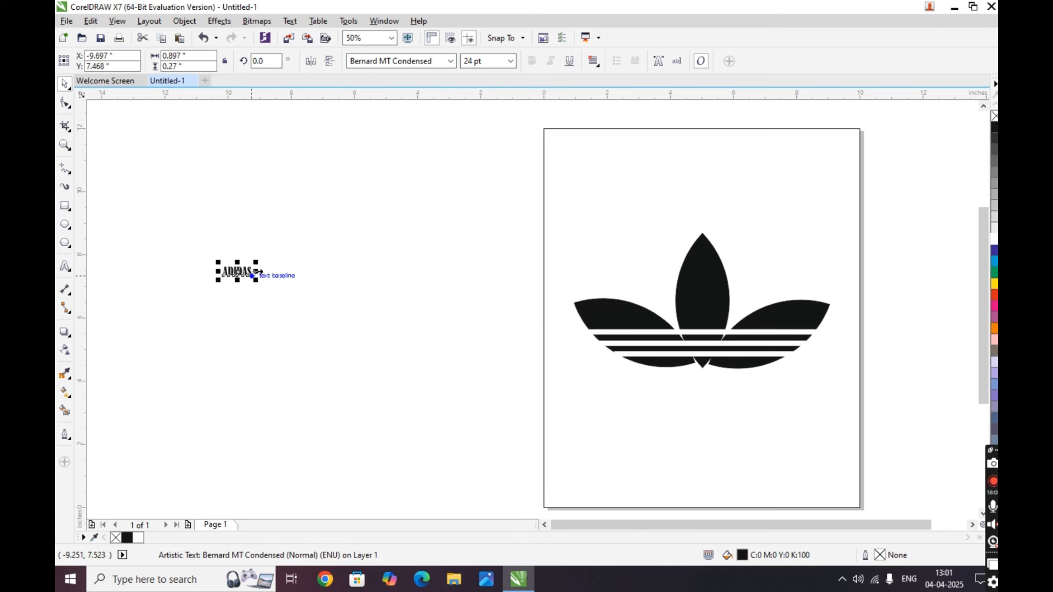
pyautogui.moveTo(257, 280); pyautogui.dragTo(722, 410)
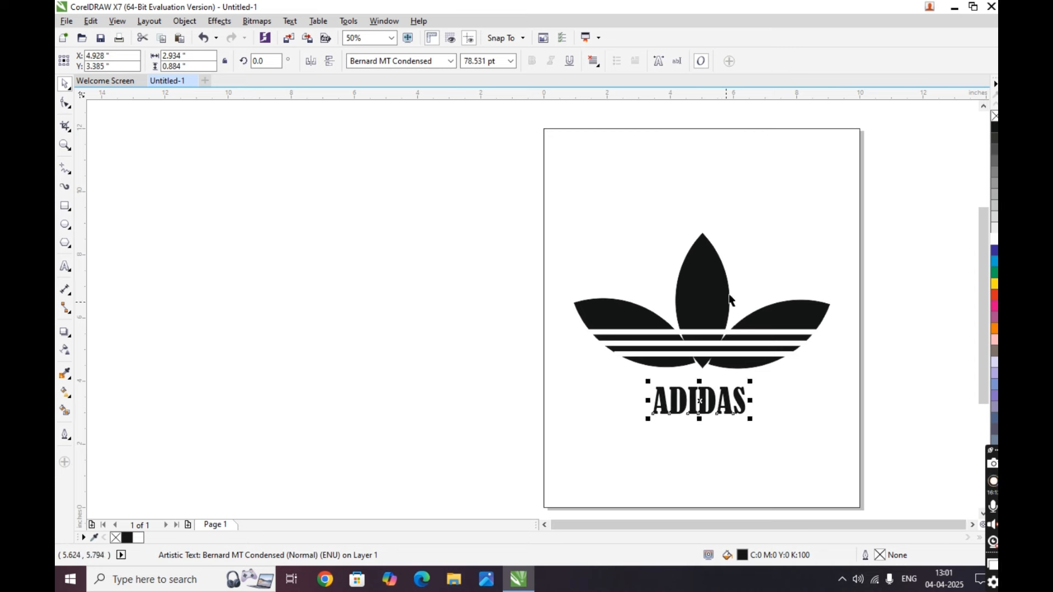
pyautogui.click(767, 243)
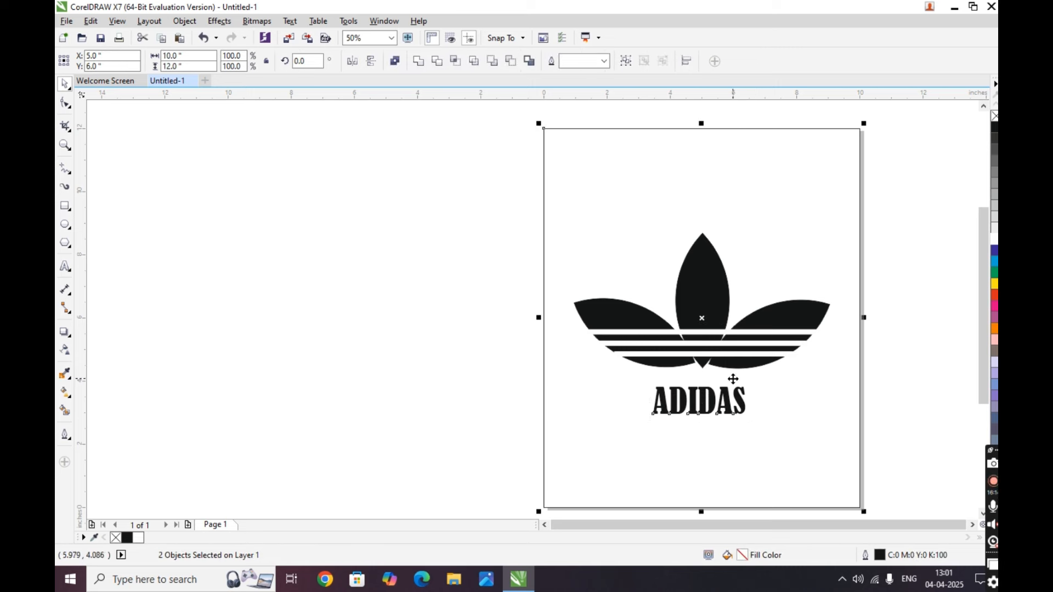